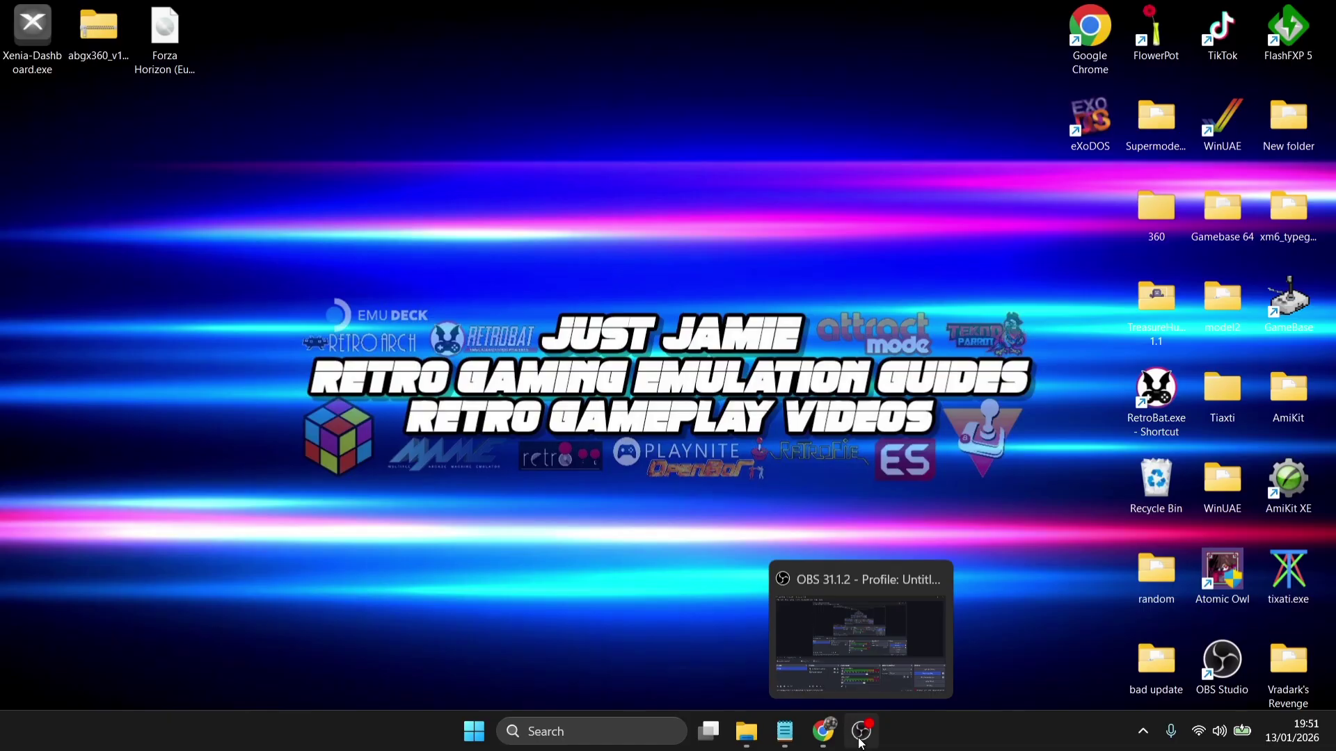
Open the latest Xenia Dashboard release on GitHub and locate its Xenia-Dashboard.exe asset.
{"action": "left_click", "coordinate": [825, 731]}
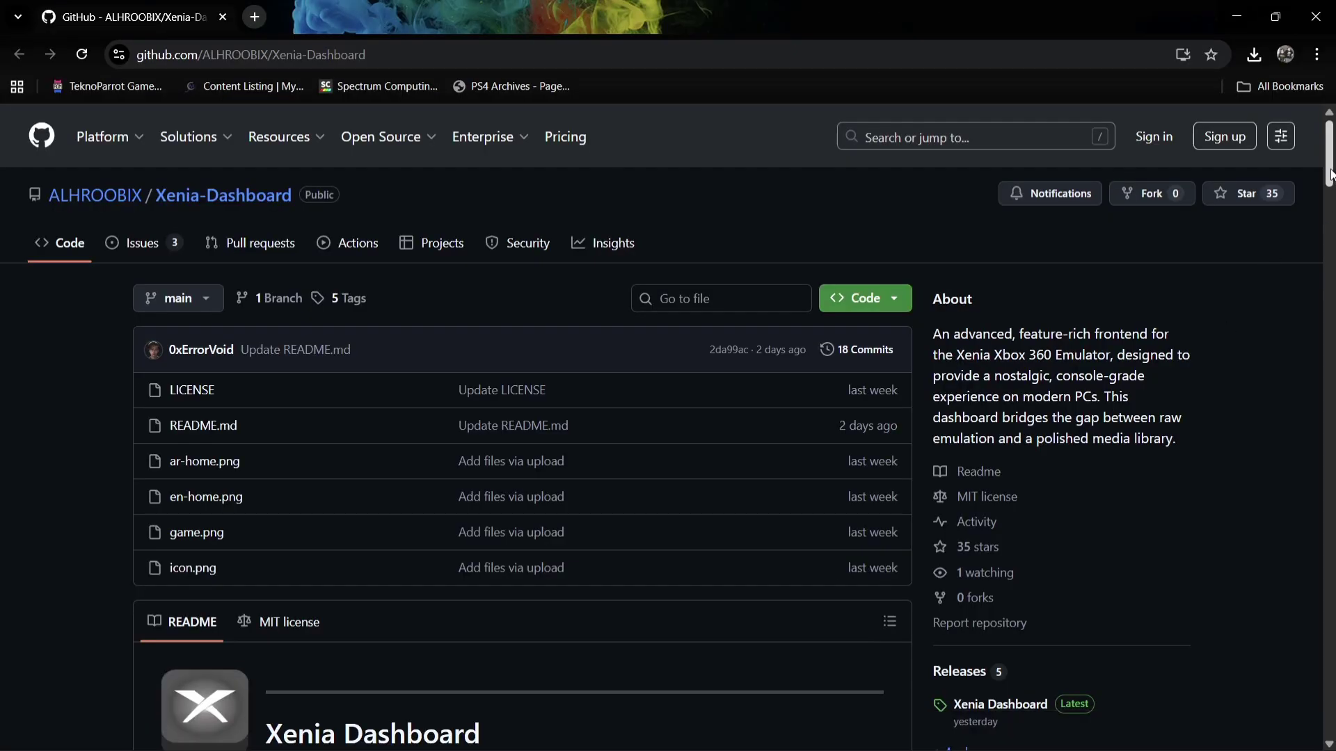
{"action": "left_click_drag", "start_coordinate": [1330, 174], "coordinate": [1330, 183]}
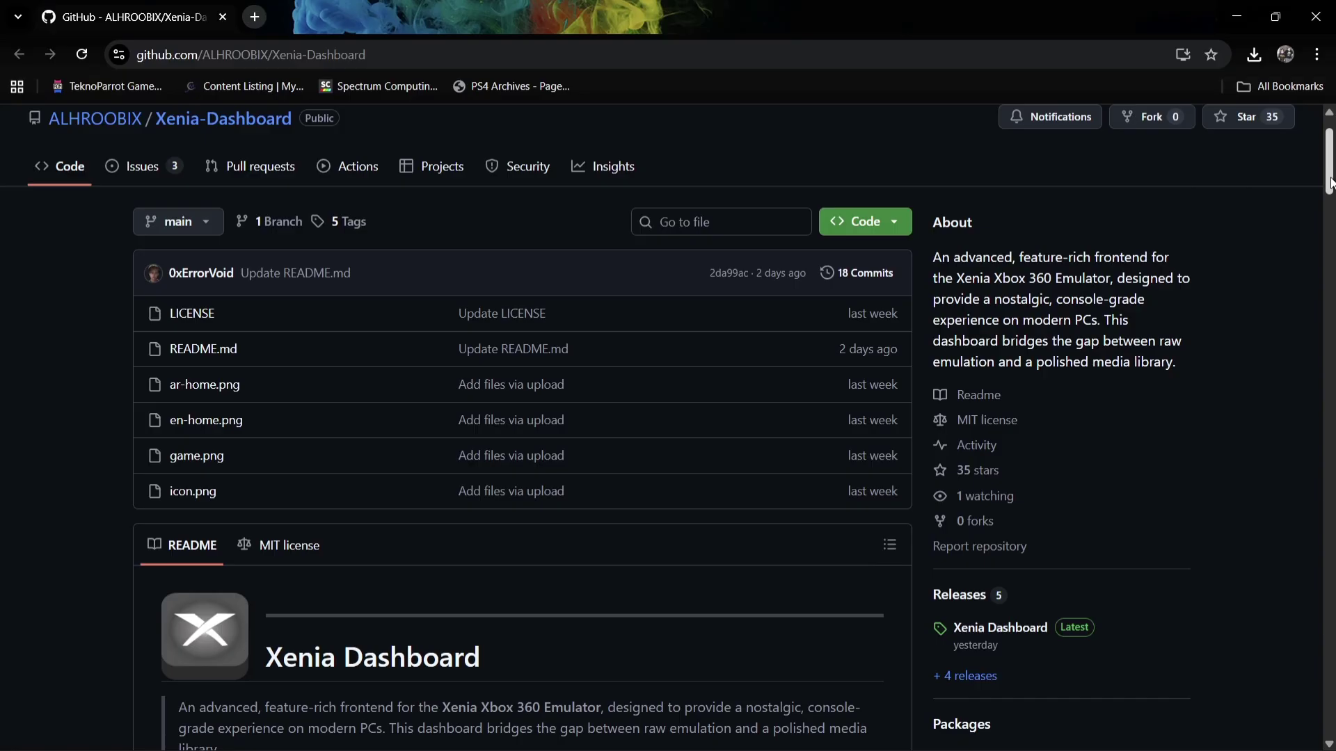
{"action": "left_click", "coordinate": [1032, 634]}
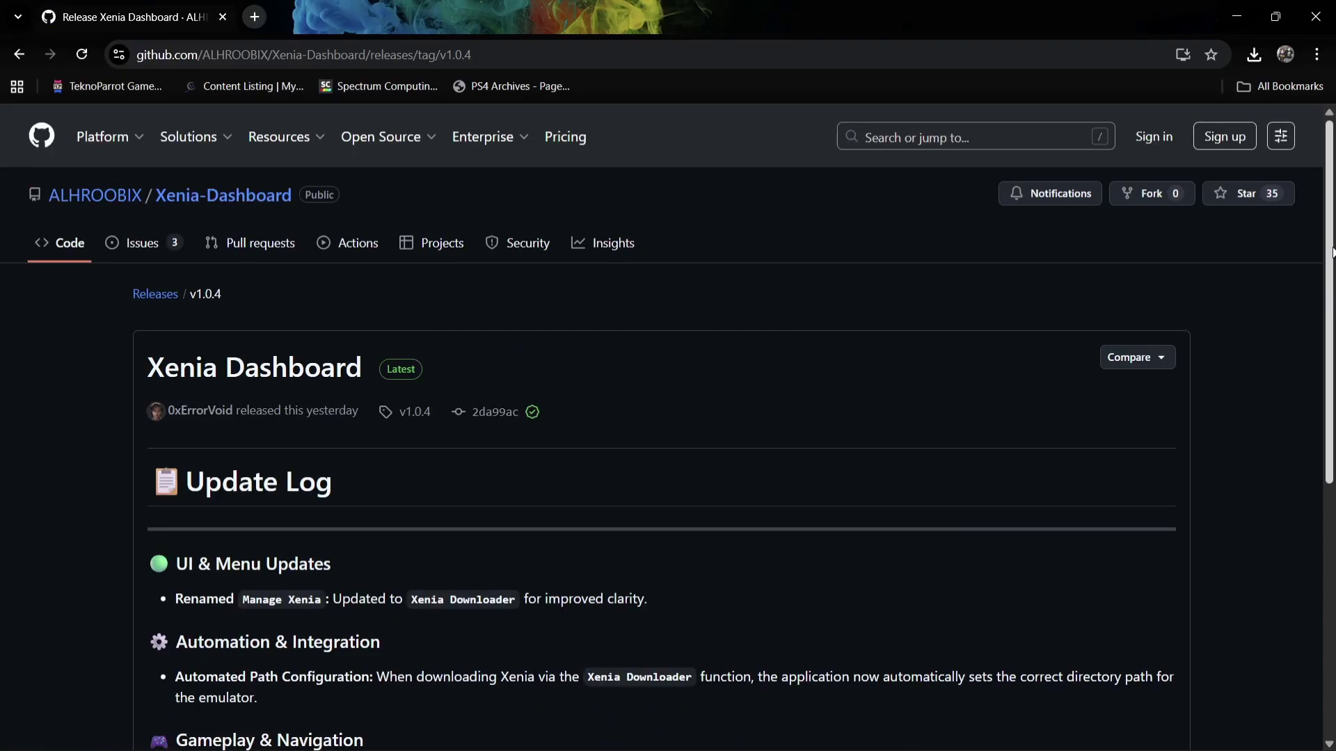
{"action": "scroll", "coordinate": [1332, 252], "scroll_direction": "down", "scroll_amount": 6}
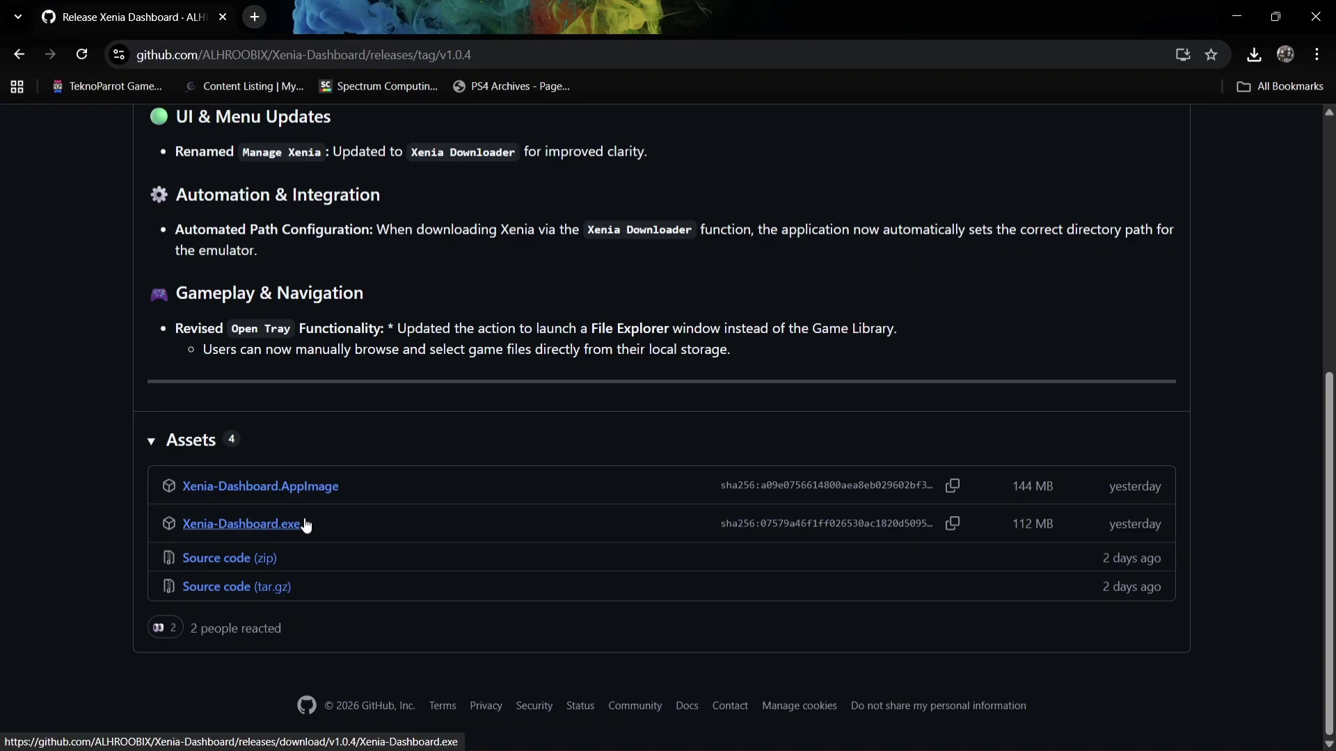
{"action": "left_click", "coordinate": [1242, 6]}
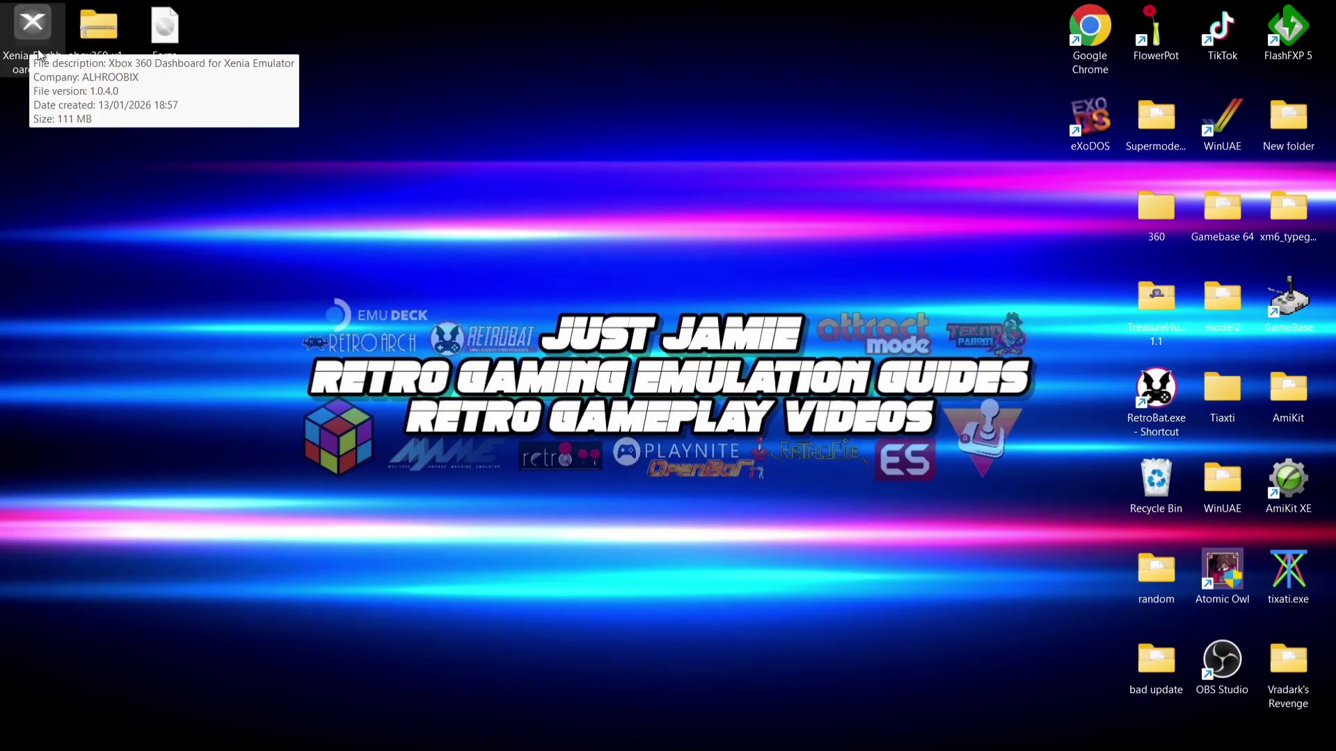
Create a new folder named xenia on the desktop.
{"action": "right_click", "coordinate": [97, 215]}
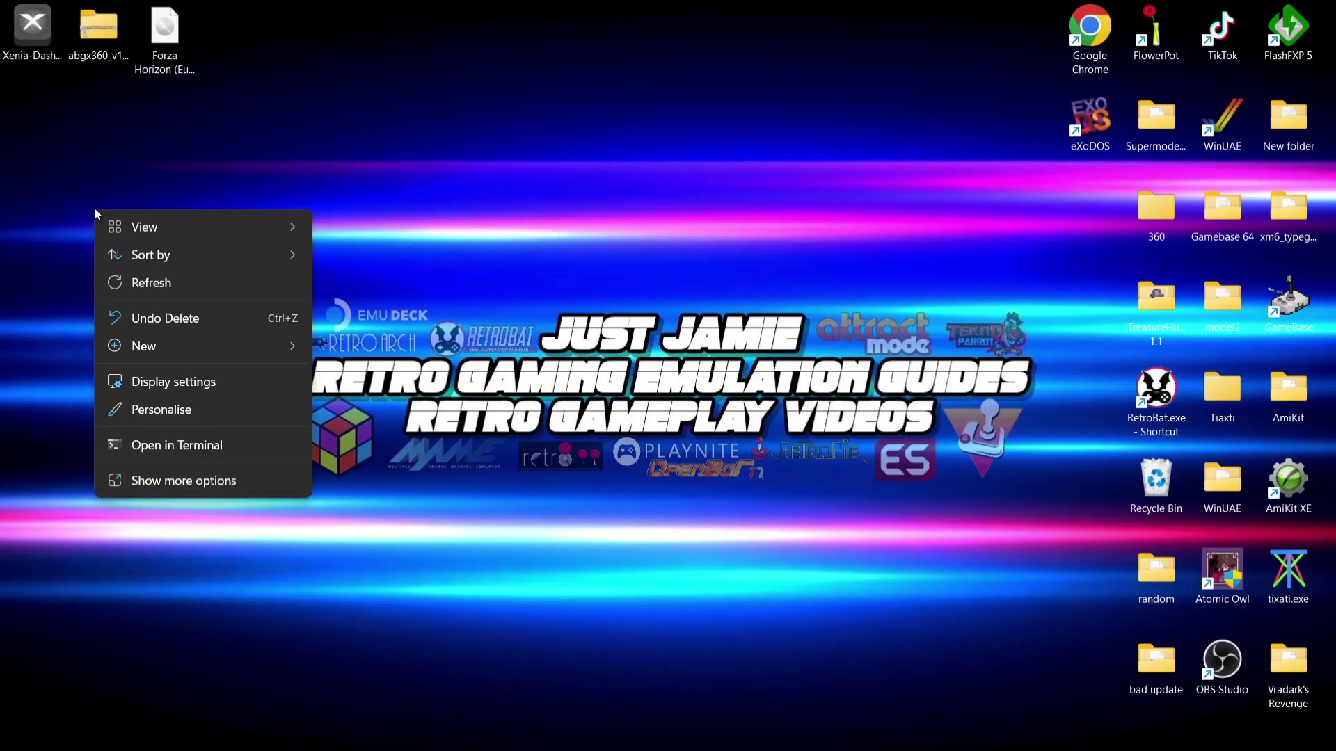
{"action": "mouse_move", "coordinate": [224, 344]}
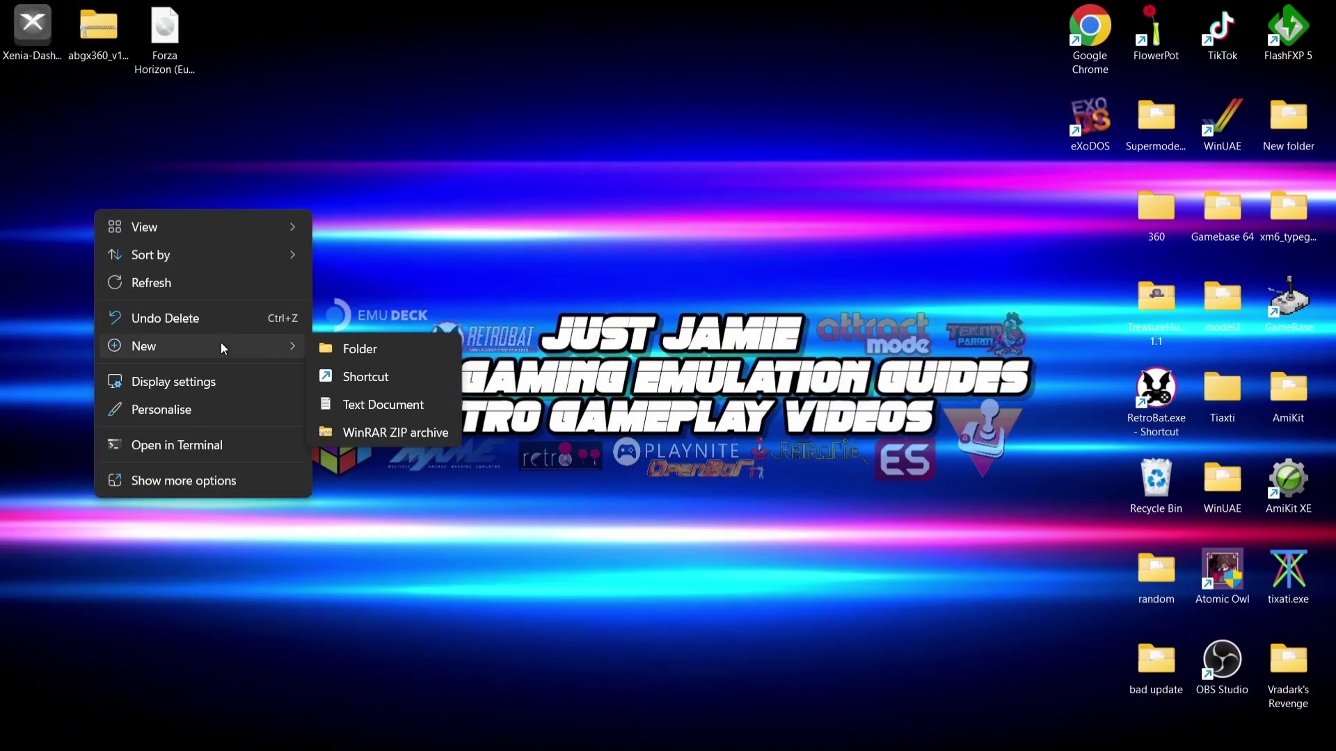
{"action": "left_click", "coordinate": [362, 351]}
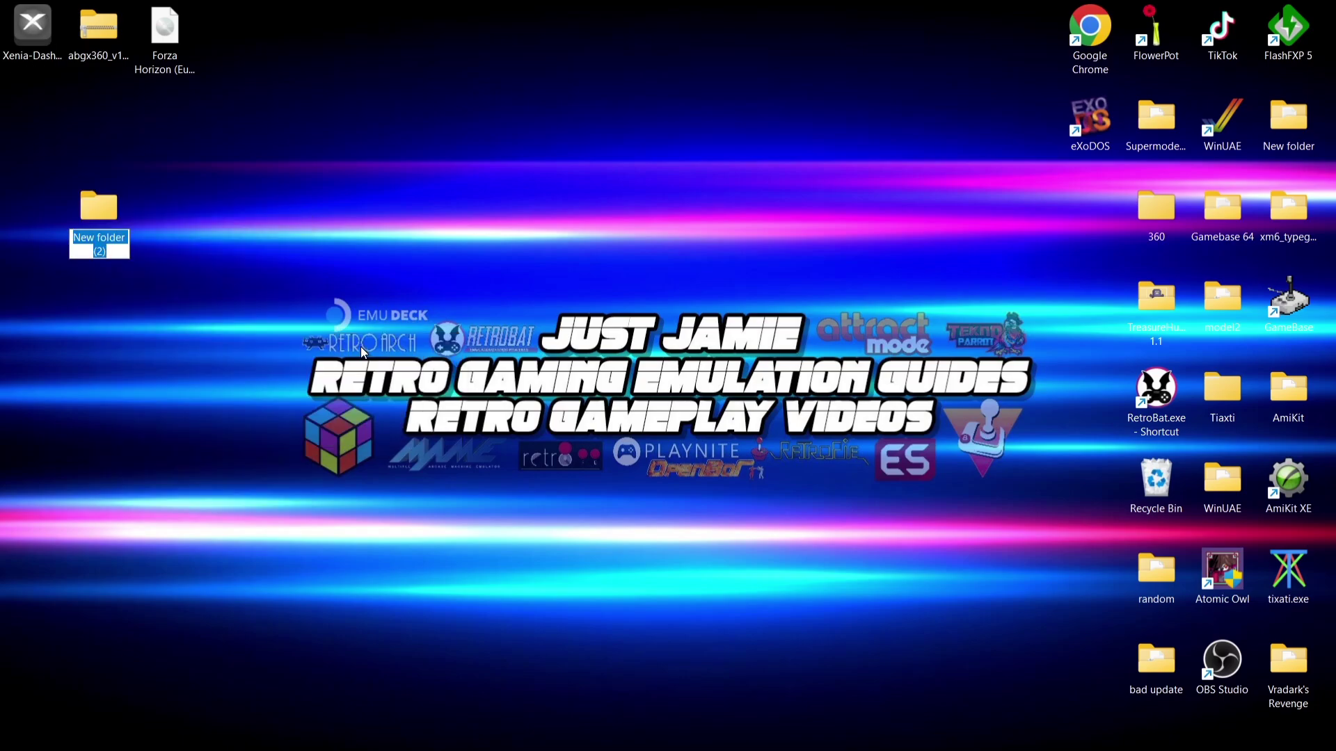
{"action": "type", "text": "xenia"}
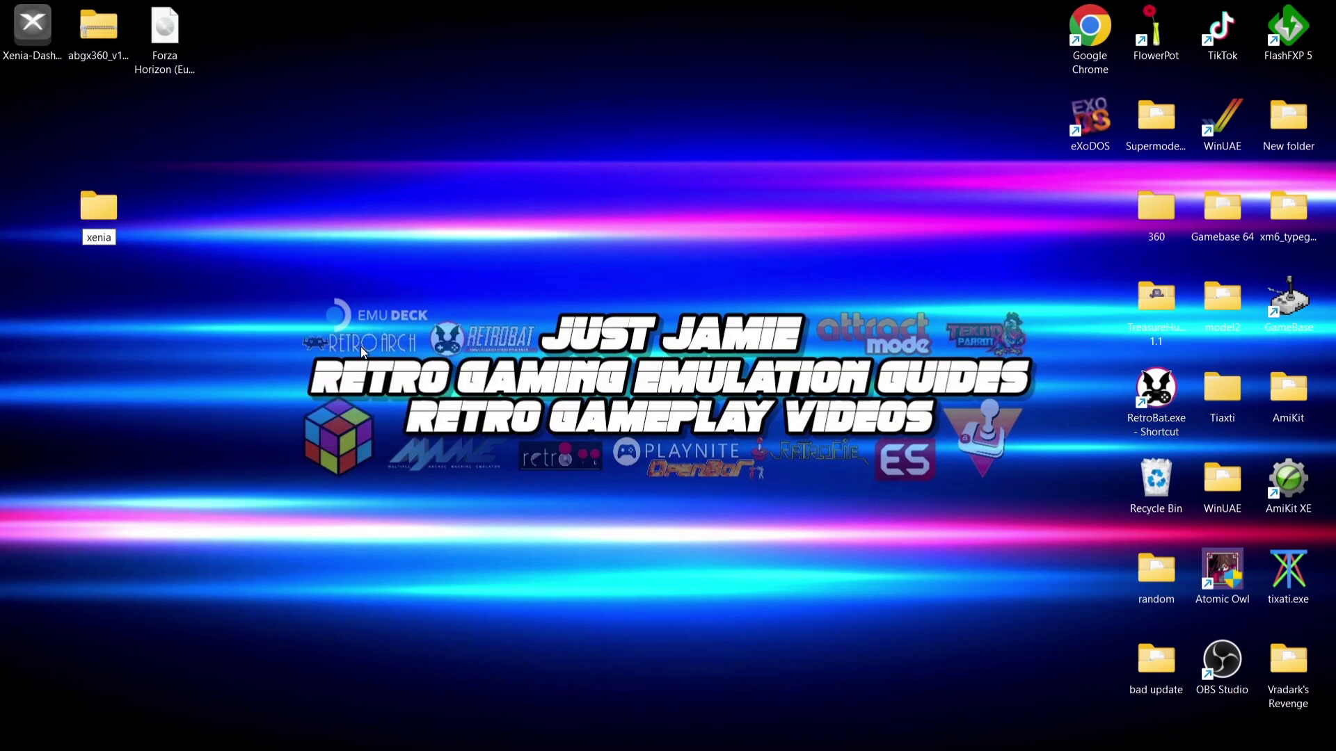
{"action": "key", "text": "Return"}
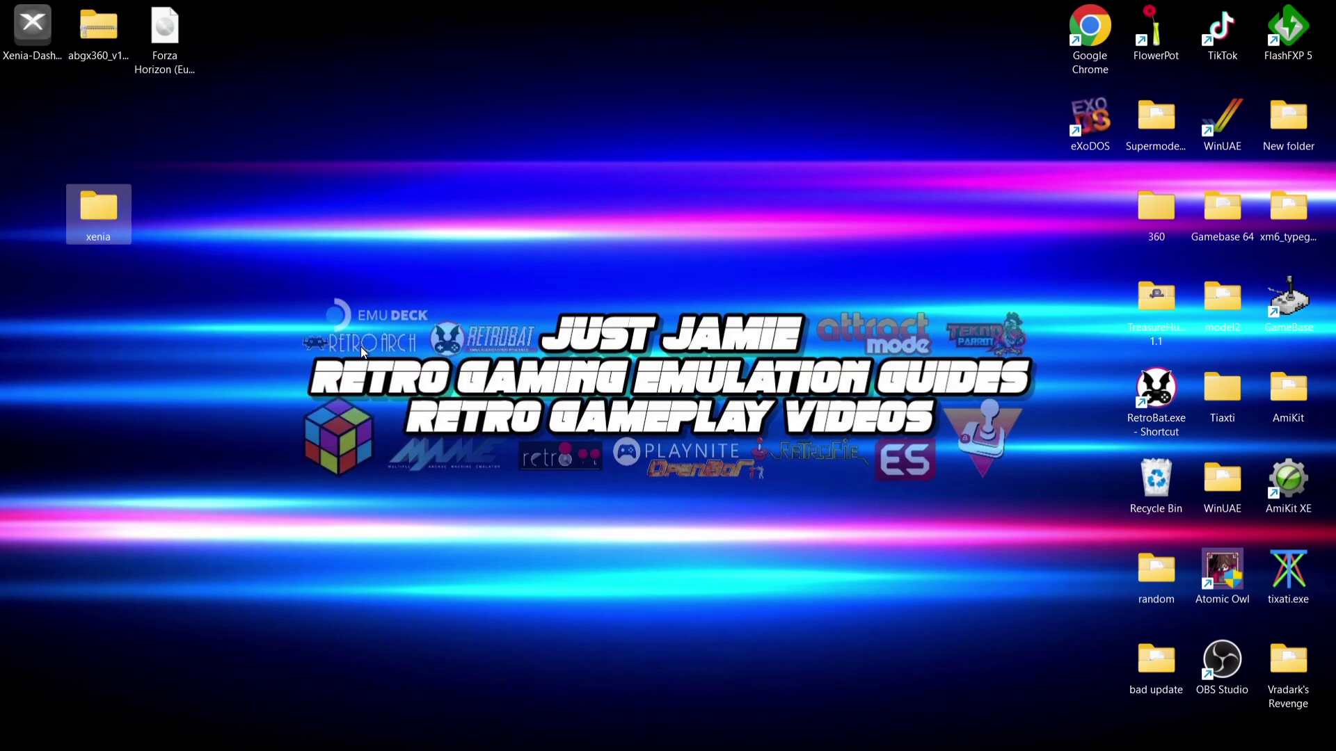
Move Xenia-Dashboard.exe and the Forza Horizon ISO from the desktop into the xenia folder.
{"action": "left_click", "coordinate": [27, 32]}
{"action": "left_click_drag", "start_coordinate": [68, 126], "coordinate": [95, 212]}
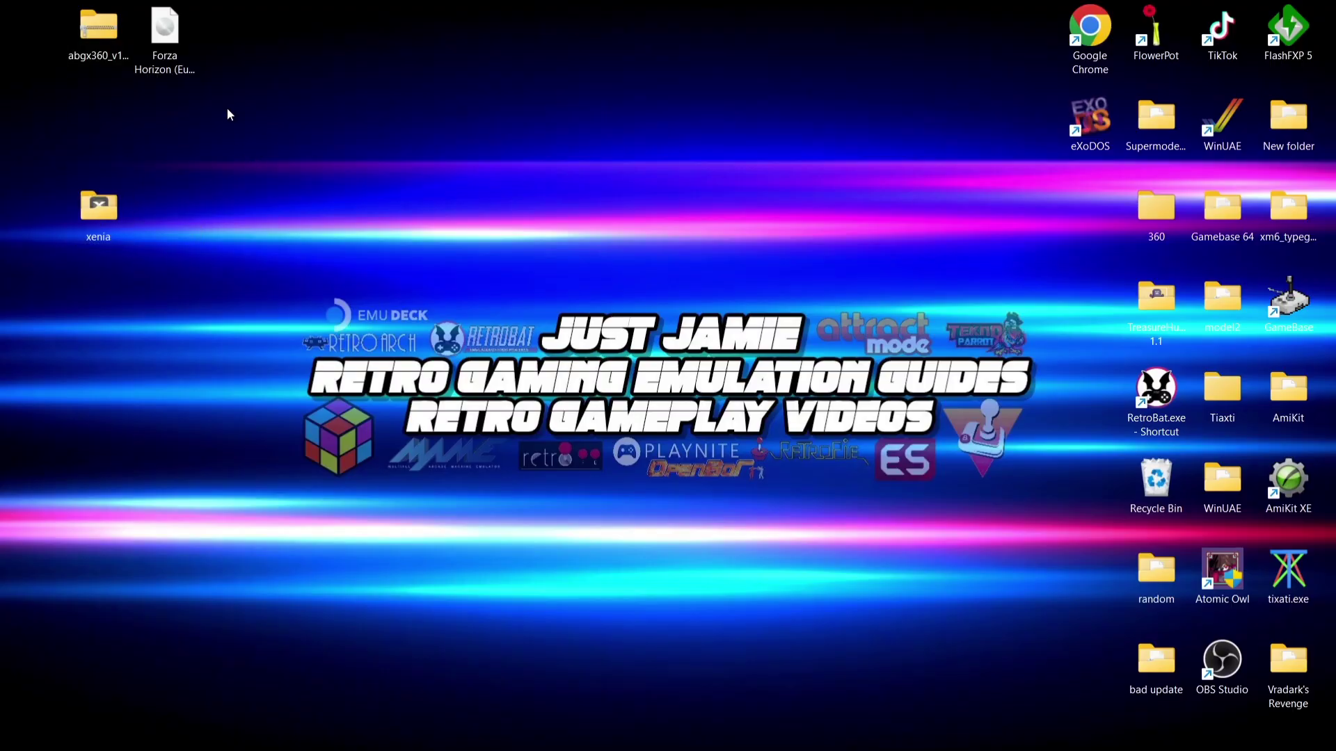
{"action": "left_click", "coordinate": [167, 43]}
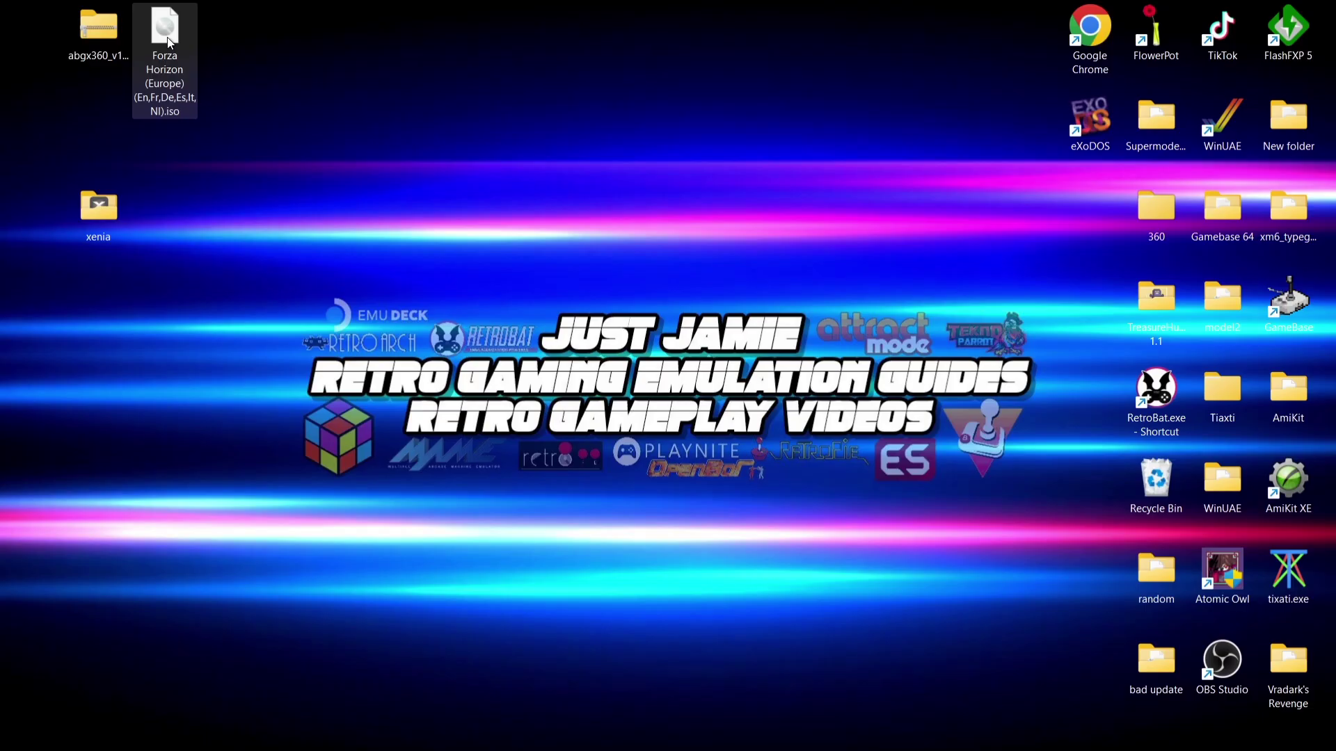
{"action": "left_click_drag", "start_coordinate": [168, 43], "coordinate": [107, 220]}
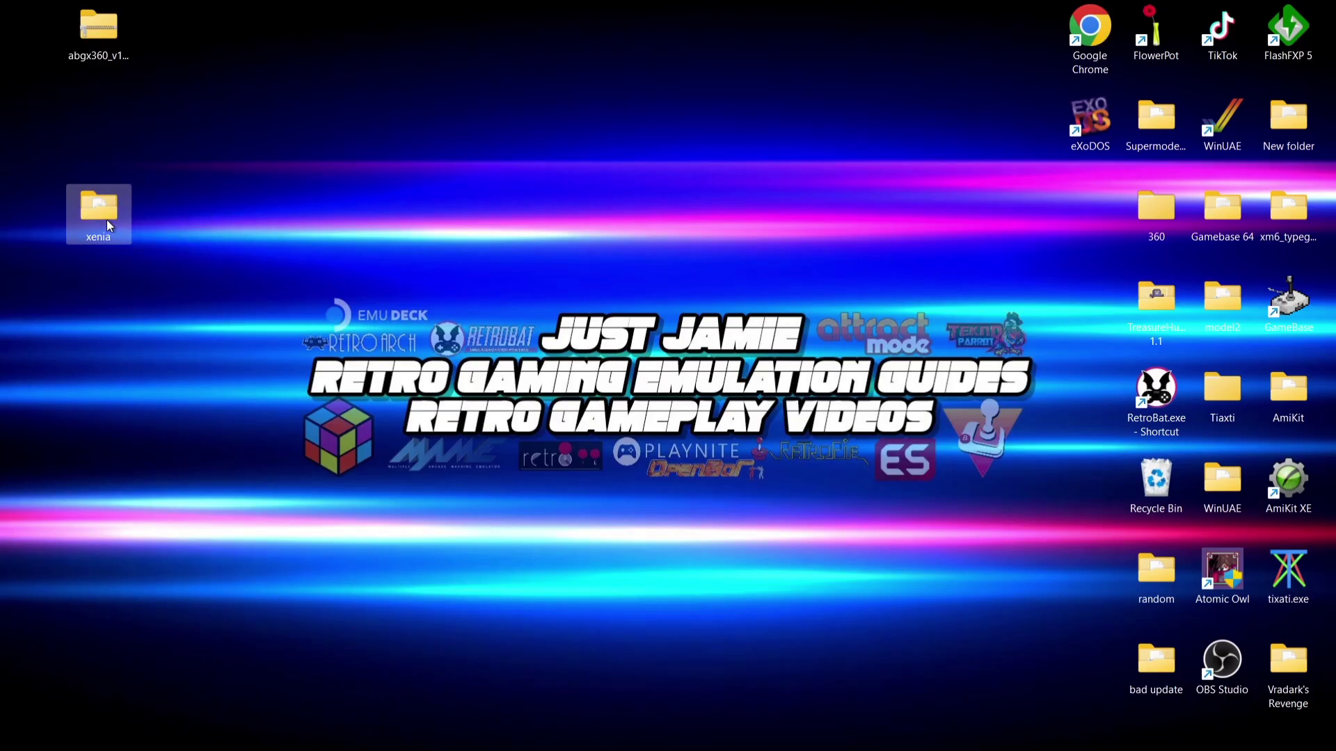
Create a games folder inside the xenia folder and move the Forza Horizon ISO into it.
{"action": "double_click", "coordinate": [106, 220]}
{"action": "right_click", "coordinate": [448, 290]}
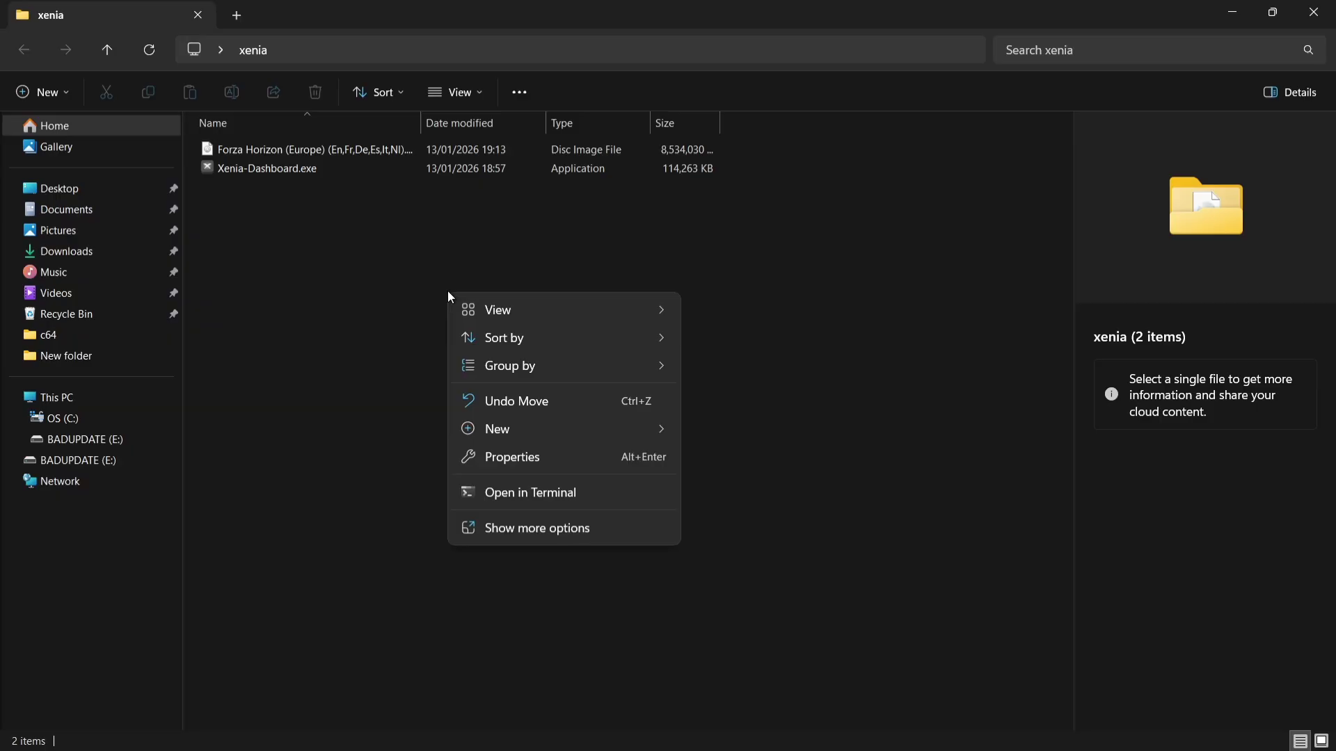
{"action": "mouse_move", "coordinate": [508, 433]}
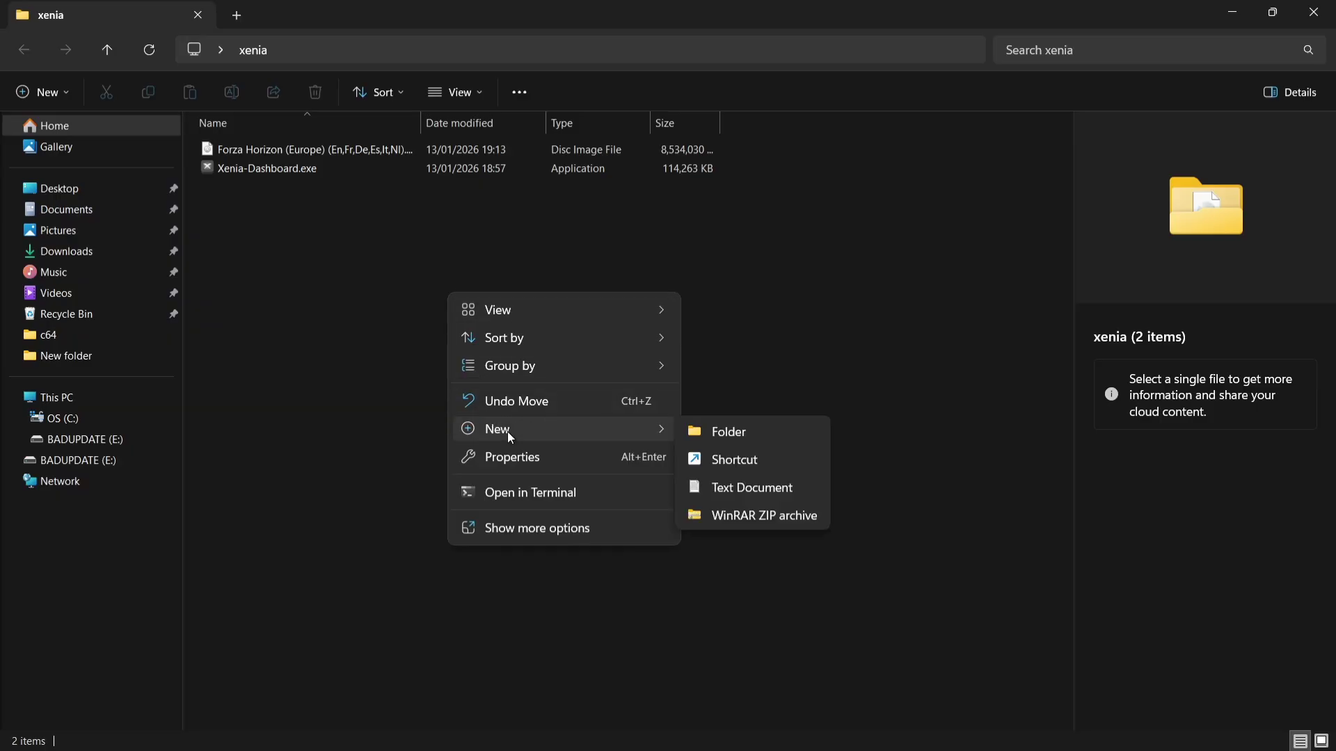
{"action": "left_click", "coordinate": [726, 433]}
{"action": "type", "text": "games"}
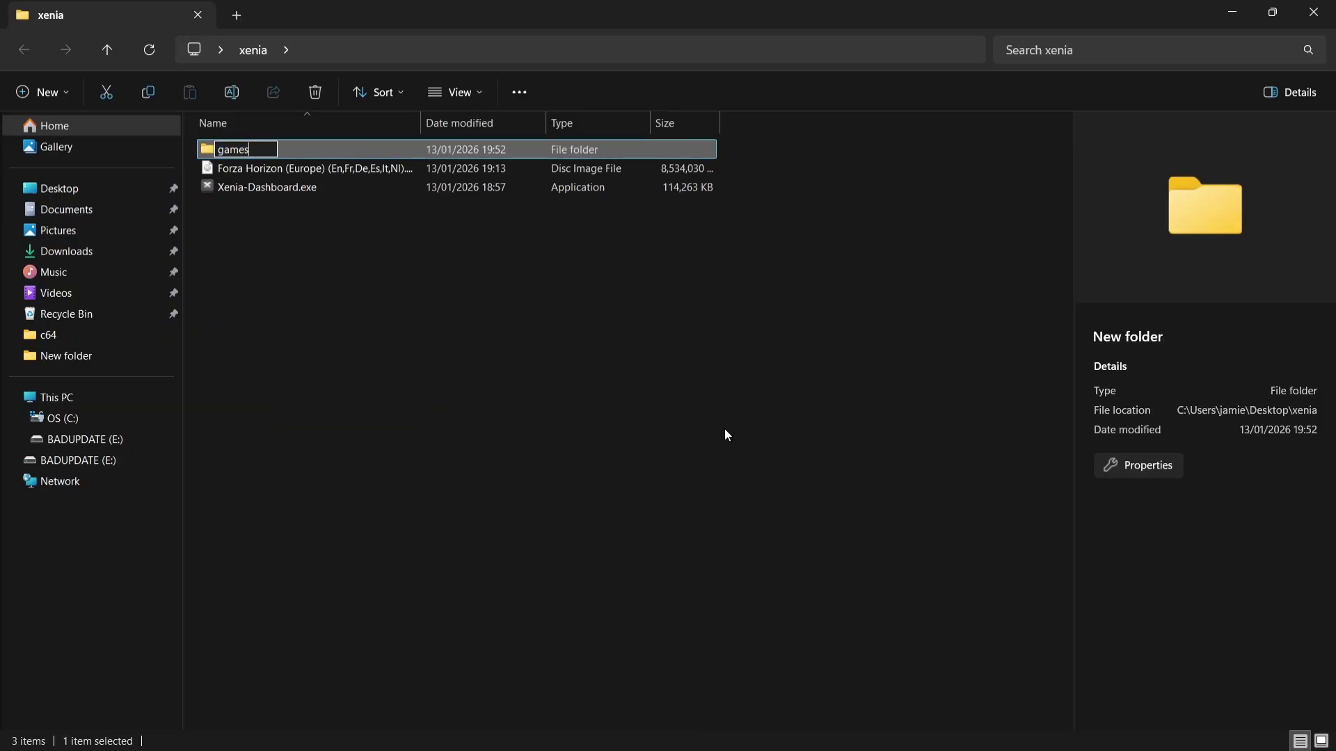
{"action": "key", "text": "Return"}
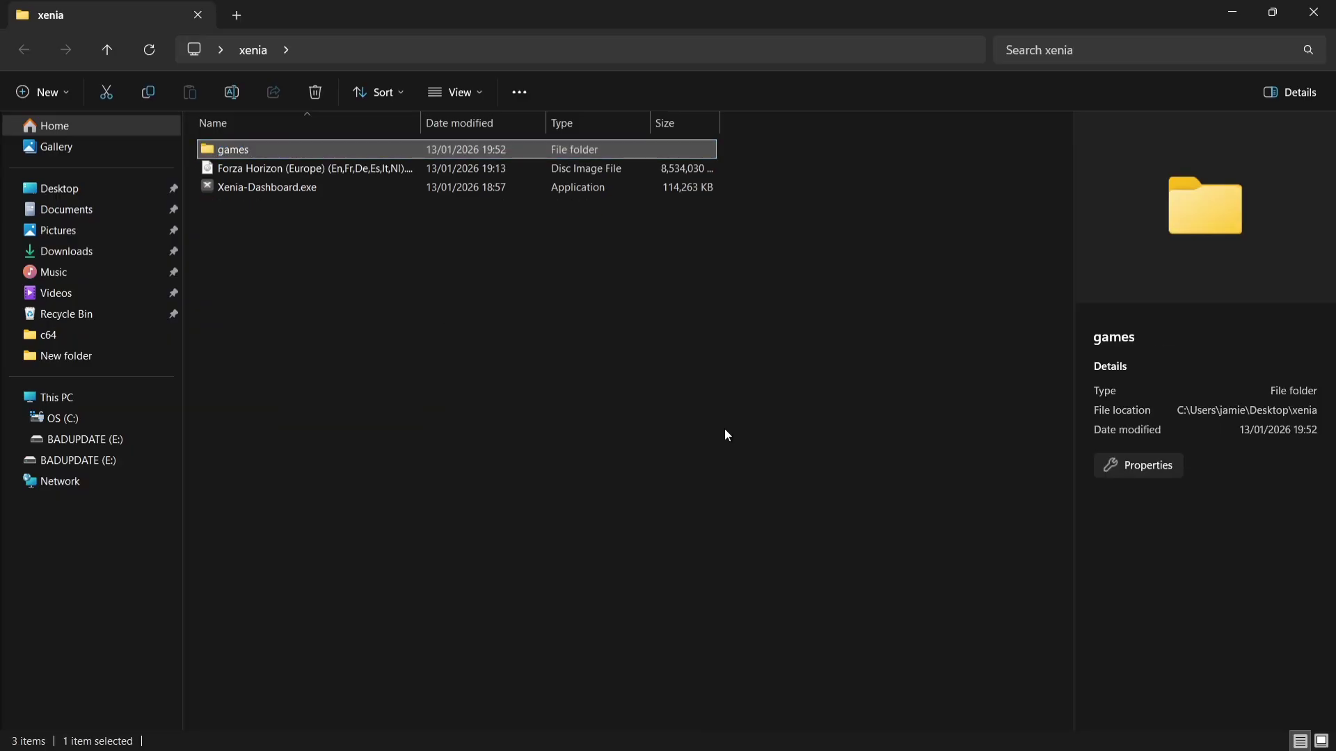
{"action": "left_click", "coordinate": [294, 171]}
{"action": "left_click_drag", "start_coordinate": [294, 170], "coordinate": [286, 148]}
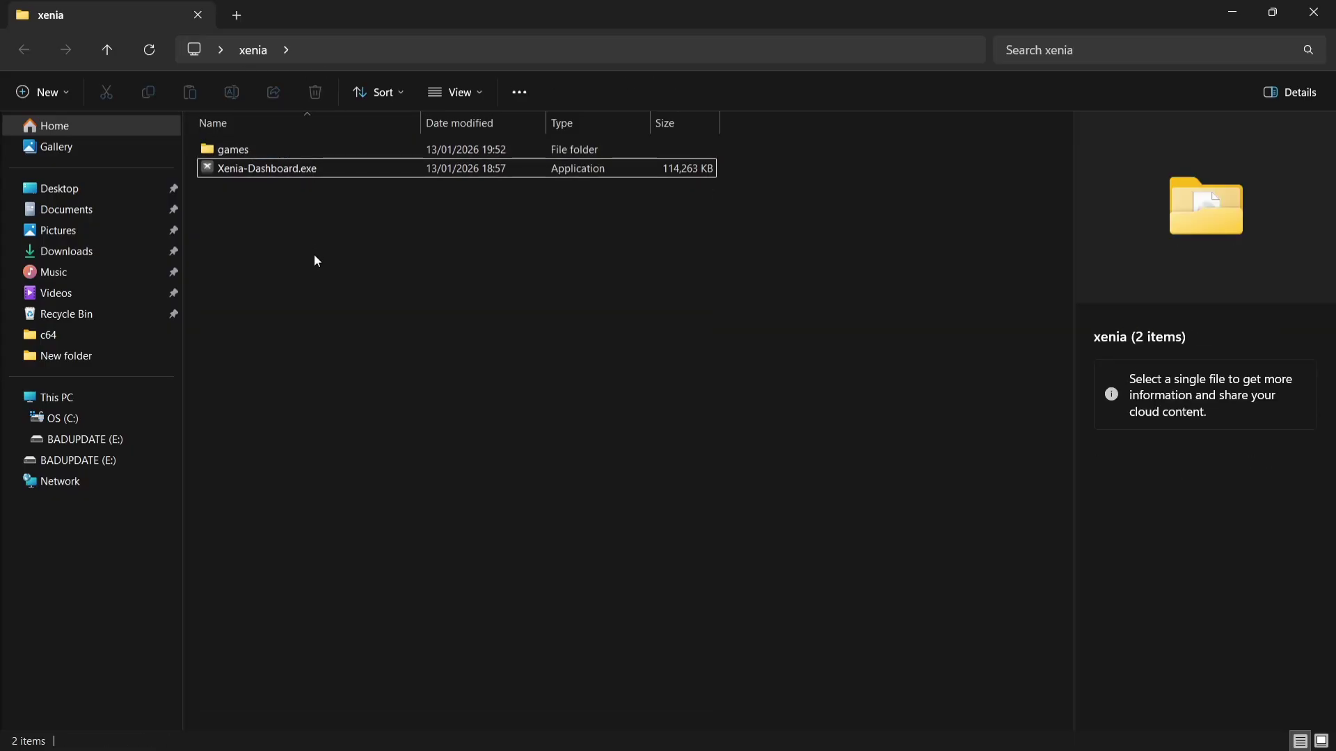
Launch Xenia-Dashboard.exe from the xenia folder and acknowledge the CLI version warning.
{"action": "mouse_move", "coordinate": [262, 176]}
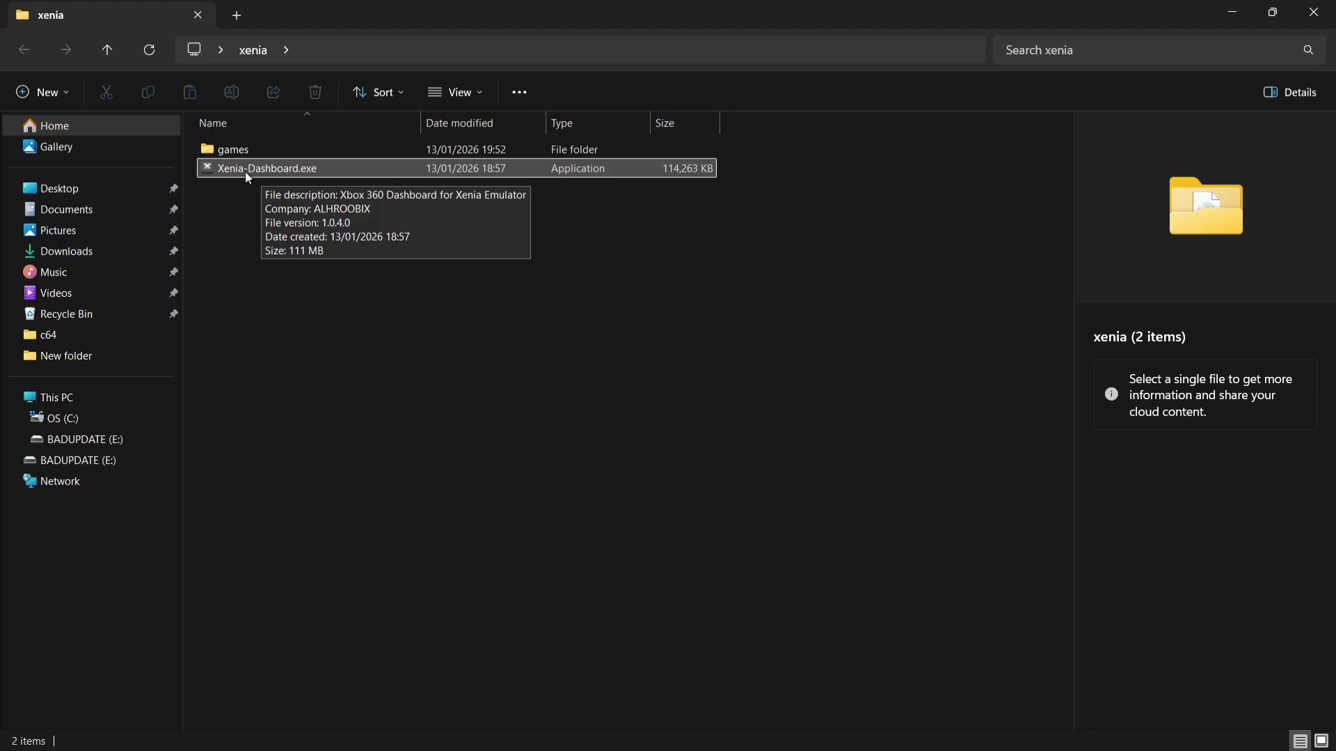
{"action": "double_click", "coordinate": [247, 175]}
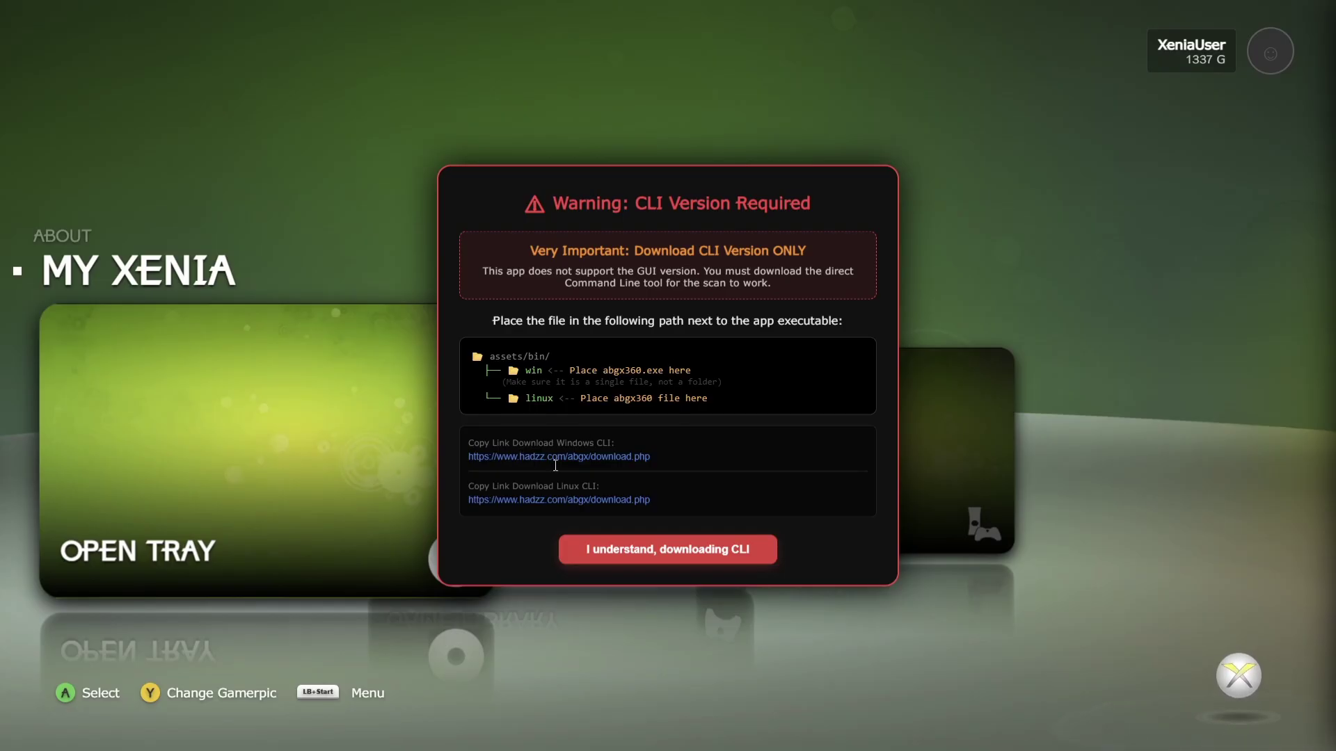
{"action": "left_click_drag", "start_coordinate": [547, 458], "coordinate": [627, 454]}
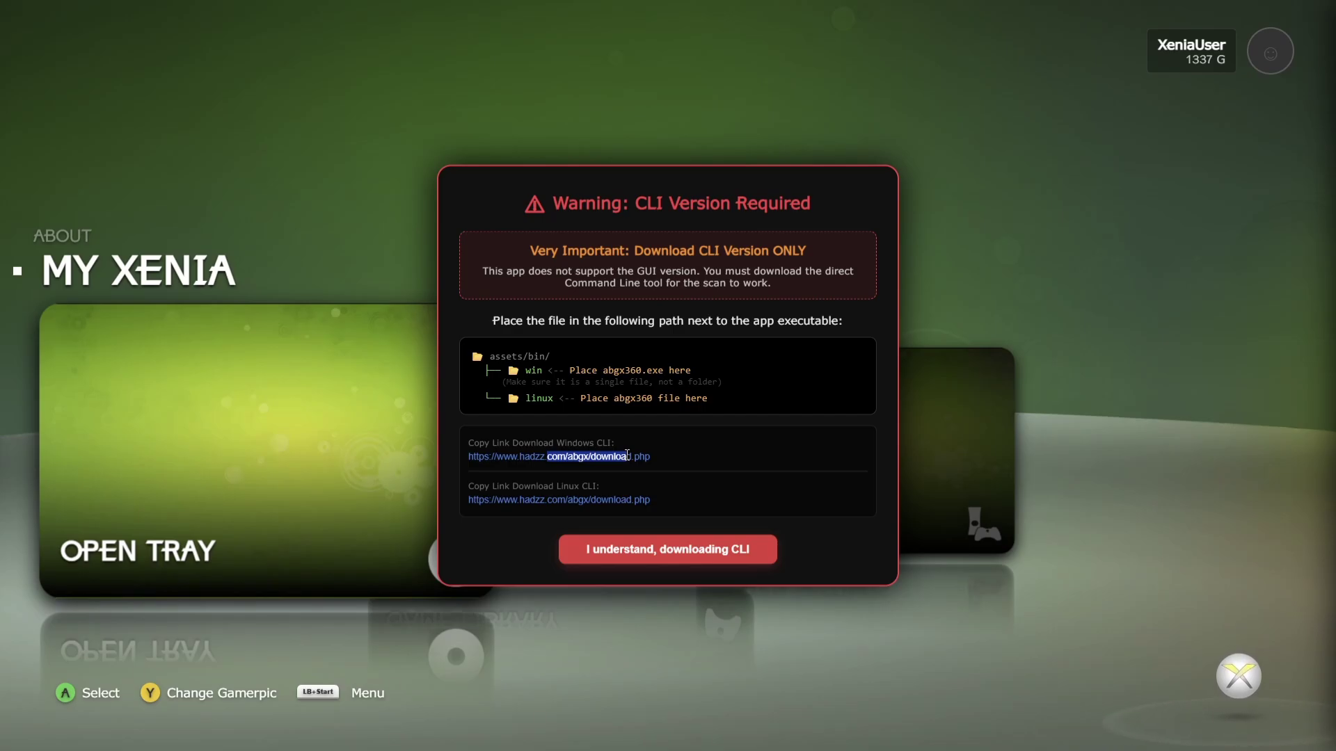
{"action": "left_click", "coordinate": [667, 549]}
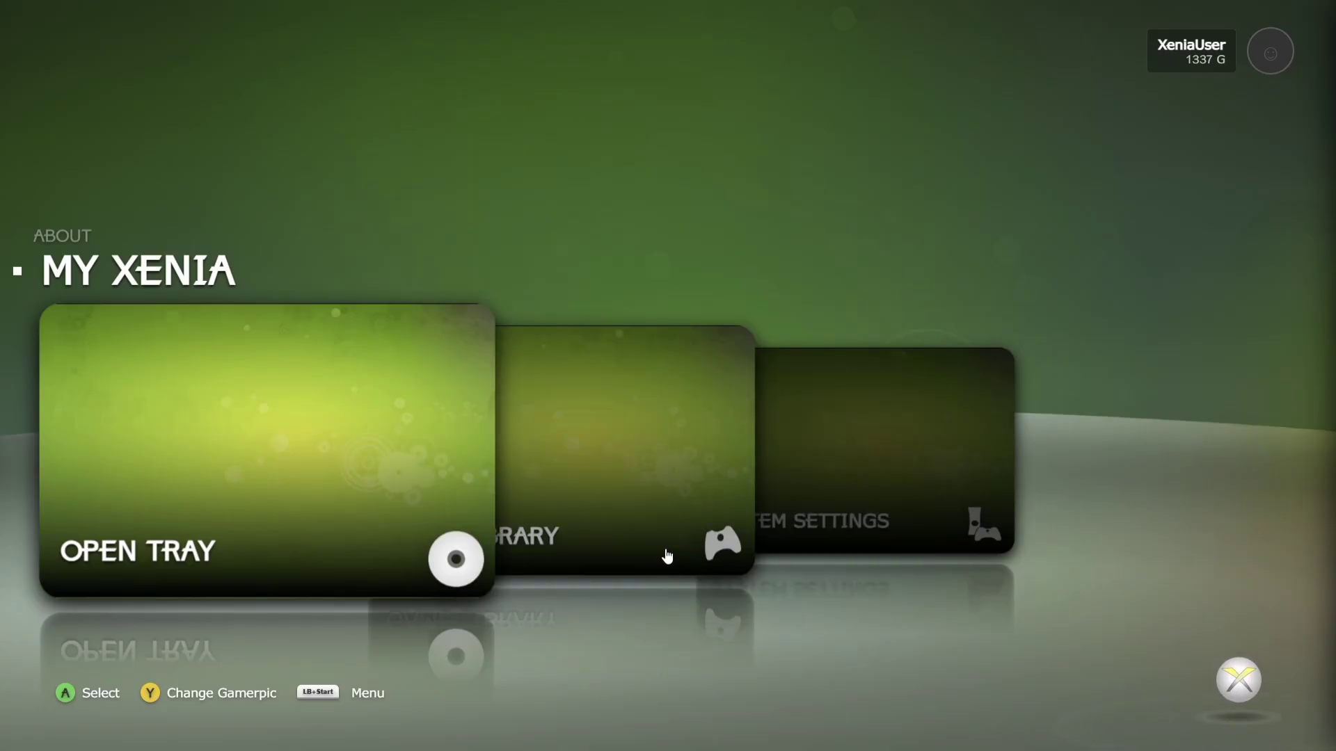
Close Xenia Dashboard and return to the xenia folder in File Explorer.
{"action": "key", "text": "super"}
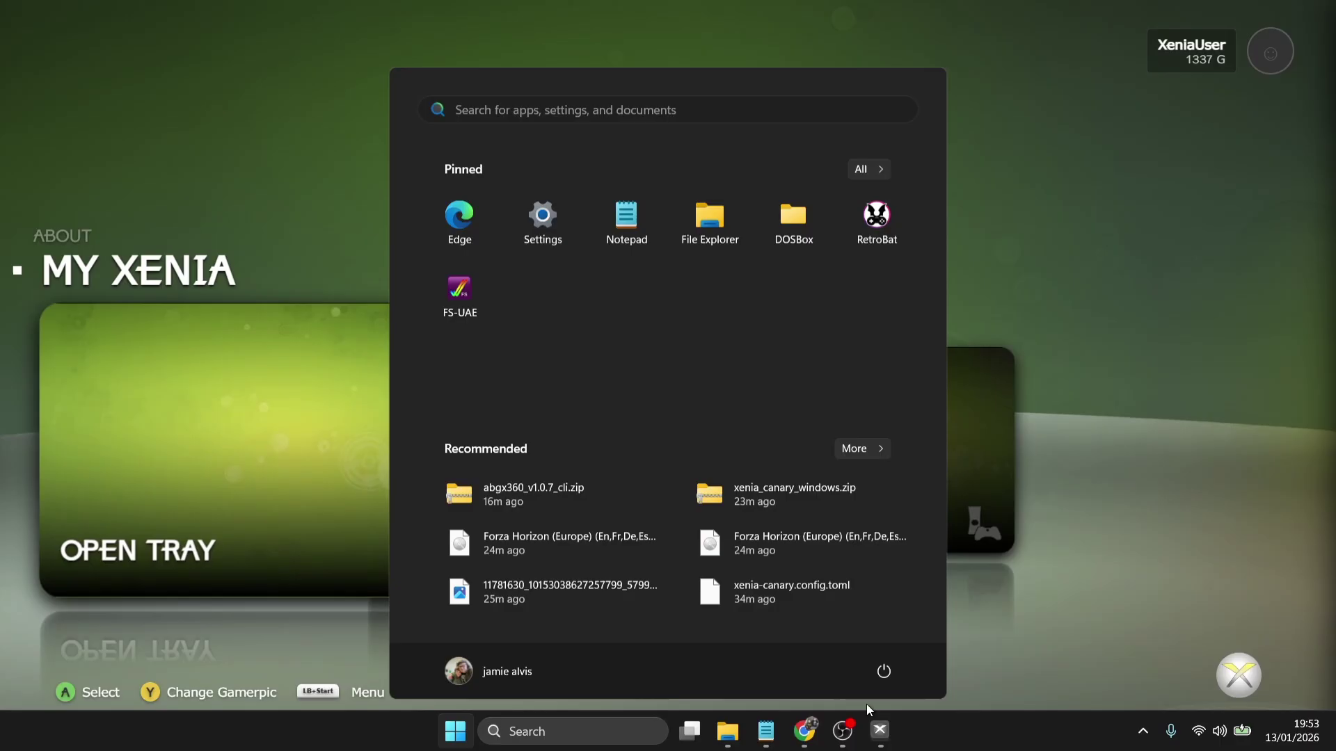
{"action": "right_click", "coordinate": [880, 731]}
{"action": "left_click", "coordinate": [845, 685]}
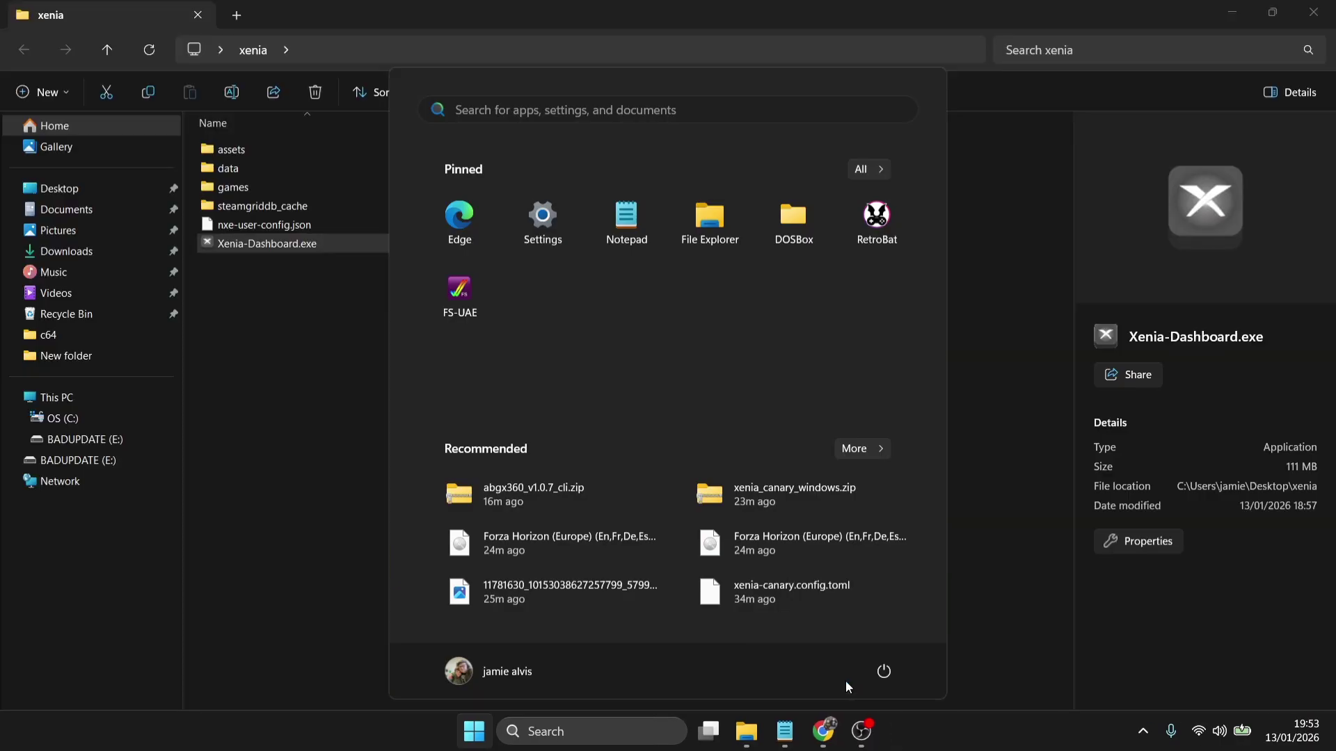
{"action": "left_click", "coordinate": [287, 340]}
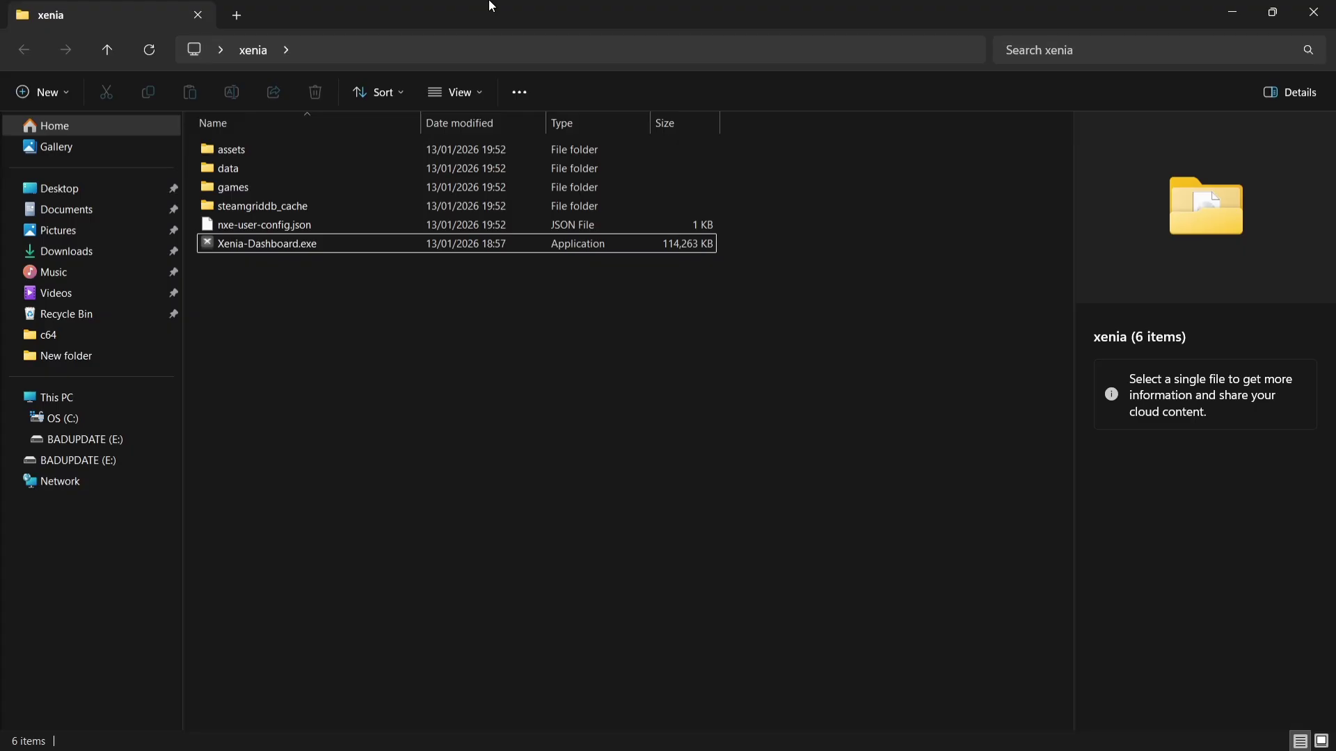
Open the assets/bin/win subfolder of xenia and restore its window to a smaller size beside the desktop icons.
{"action": "double_click", "coordinate": [274, 152]}
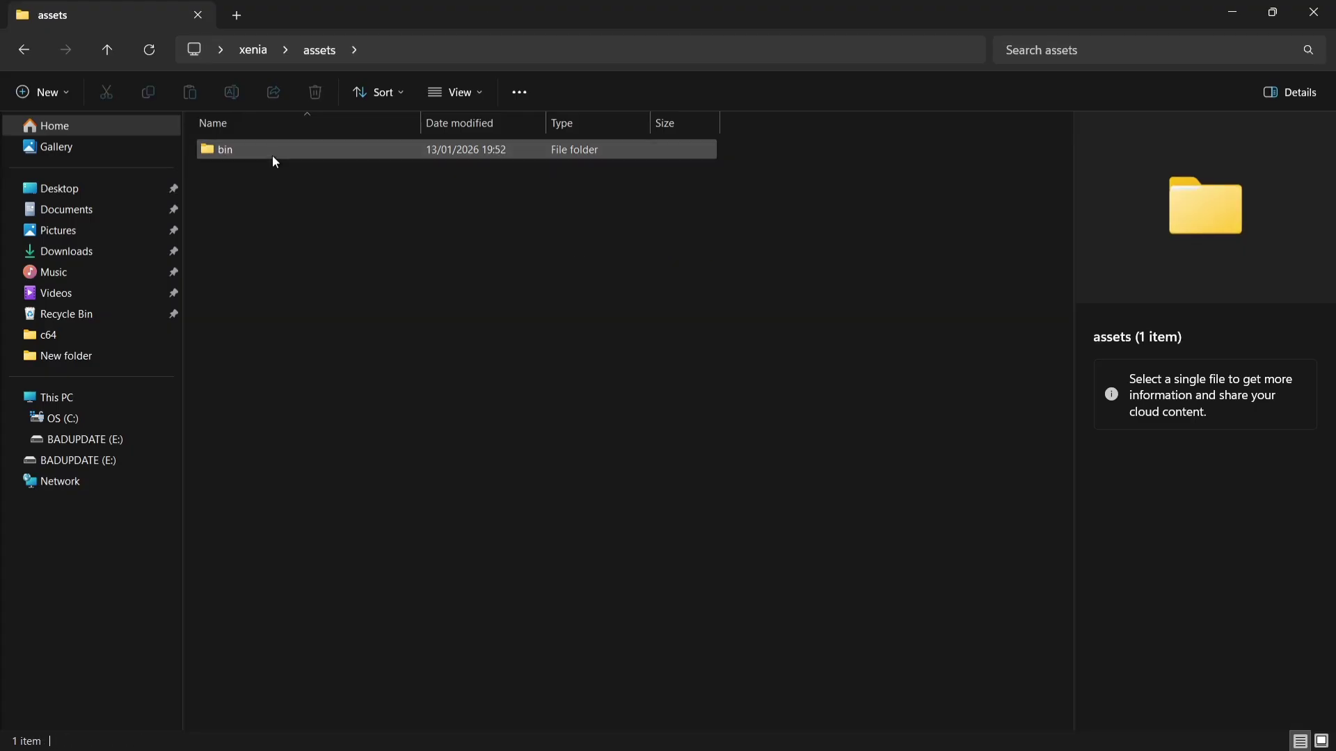
{"action": "double_click", "coordinate": [274, 156]}
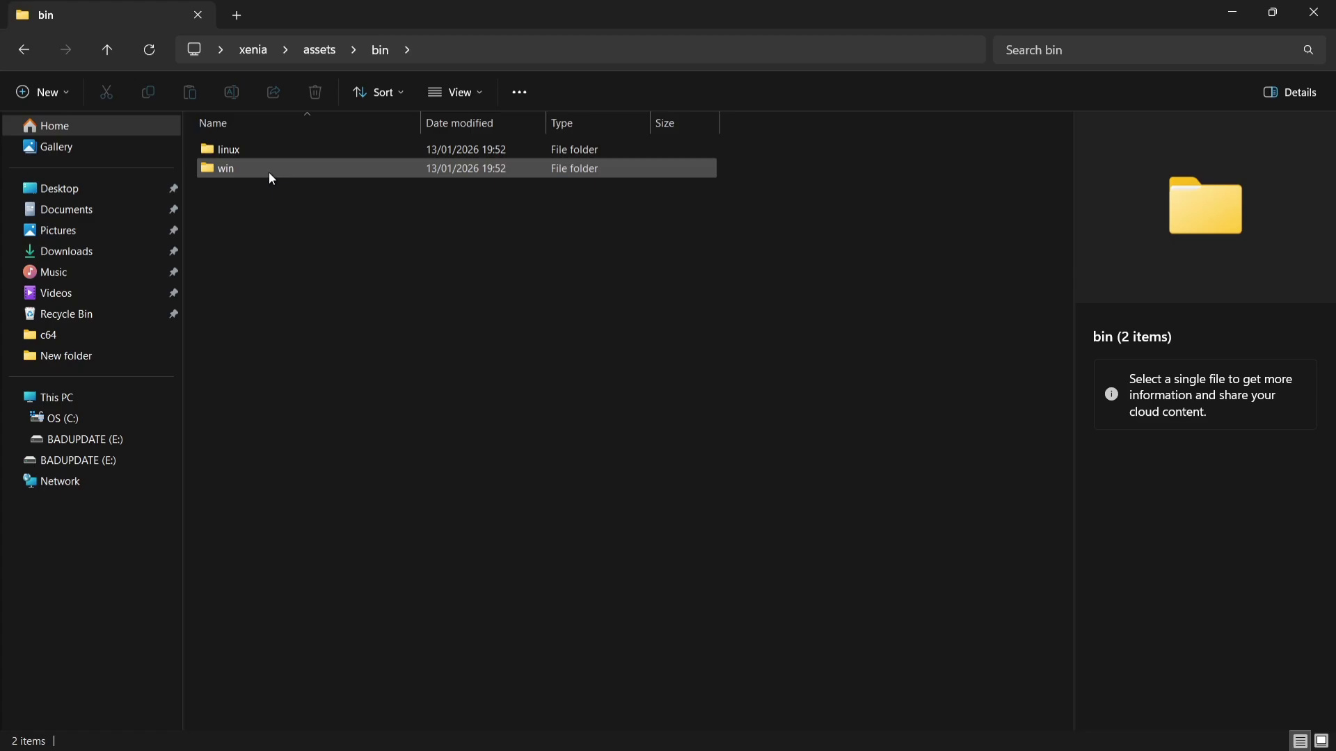
{"action": "double_click", "coordinate": [272, 169]}
{"action": "double_click", "coordinate": [441, 4]}
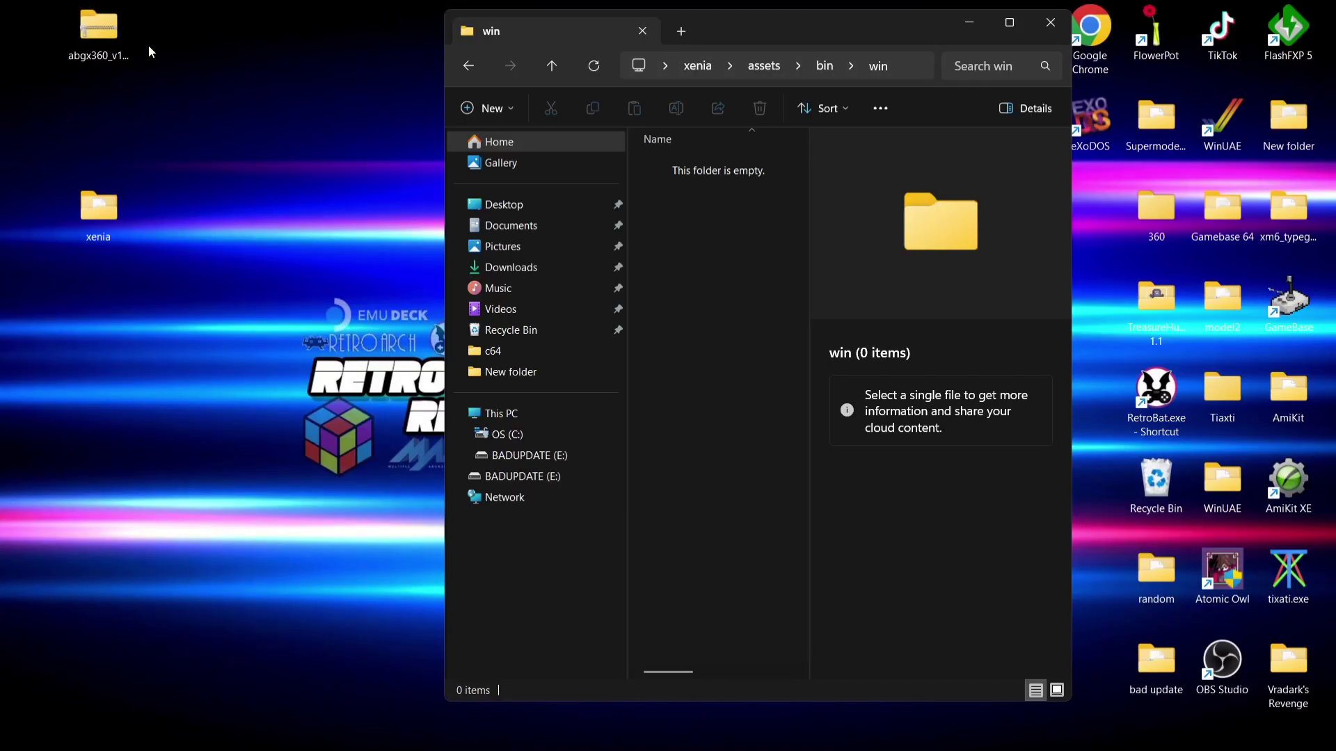
Copy abgx360.exe from abgx360_v1.0.7_cli.zip into the win folder and delete the zip archive from the desktop.
{"action": "double_click", "coordinate": [105, 44]}
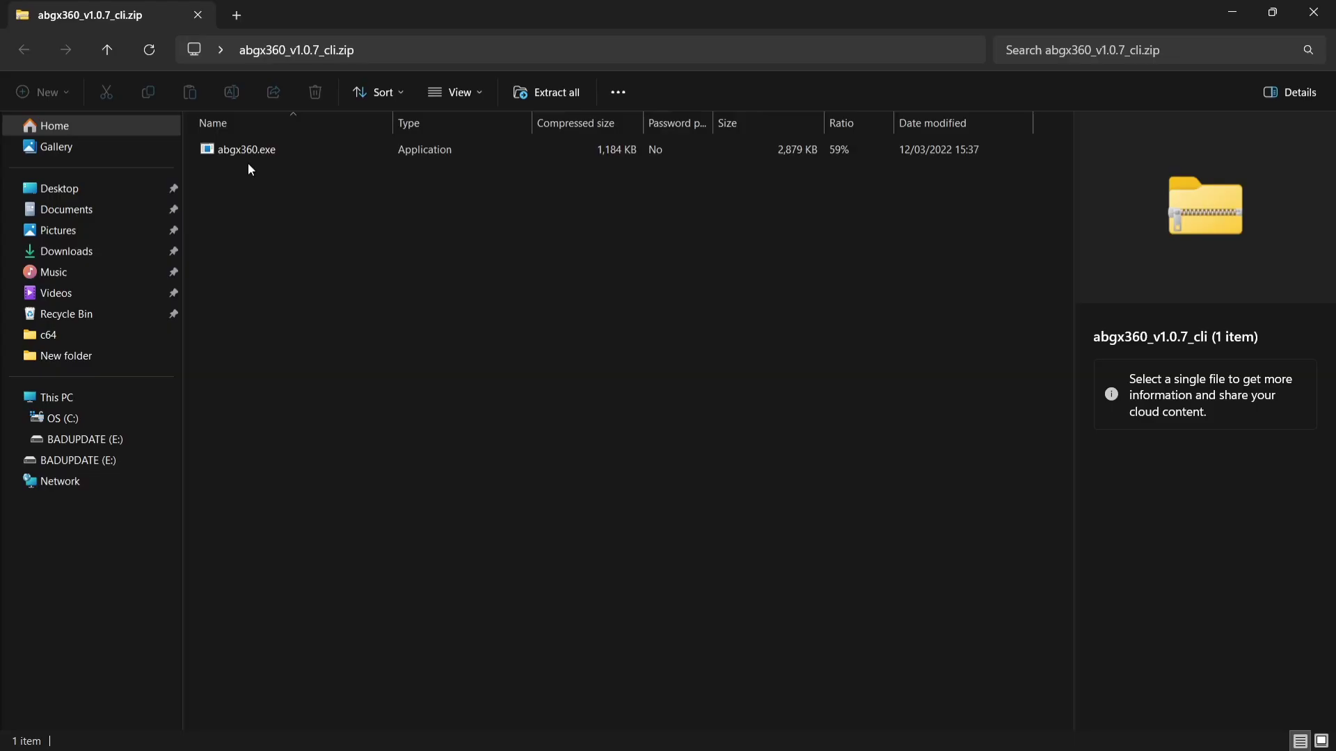
{"action": "double_click", "coordinate": [616, 6]}
{"action": "left_click_drag", "start_coordinate": [777, 35], "coordinate": [292, 97]}
{"action": "left_click_drag", "start_coordinate": [201, 231], "coordinate": [716, 268]}
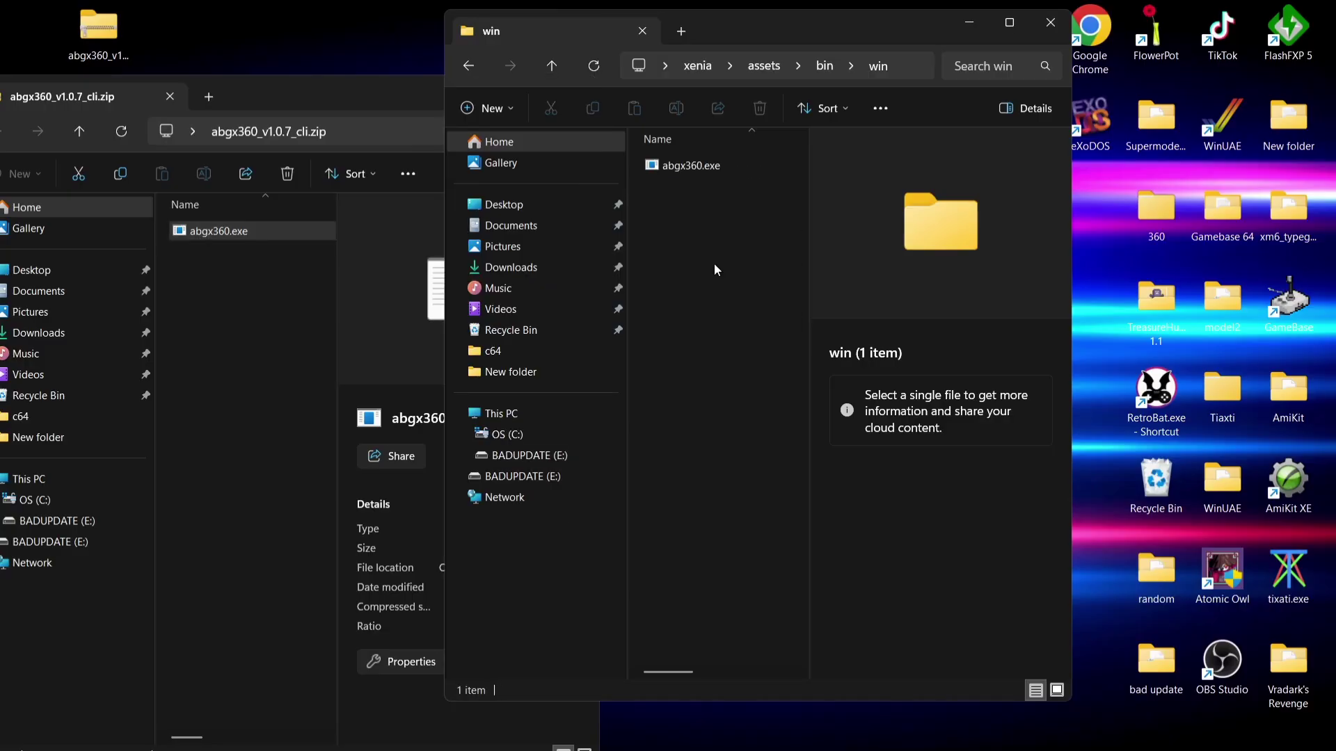
{"action": "left_click", "coordinate": [292, 98]}
{"action": "left_click", "coordinate": [578, 88]}
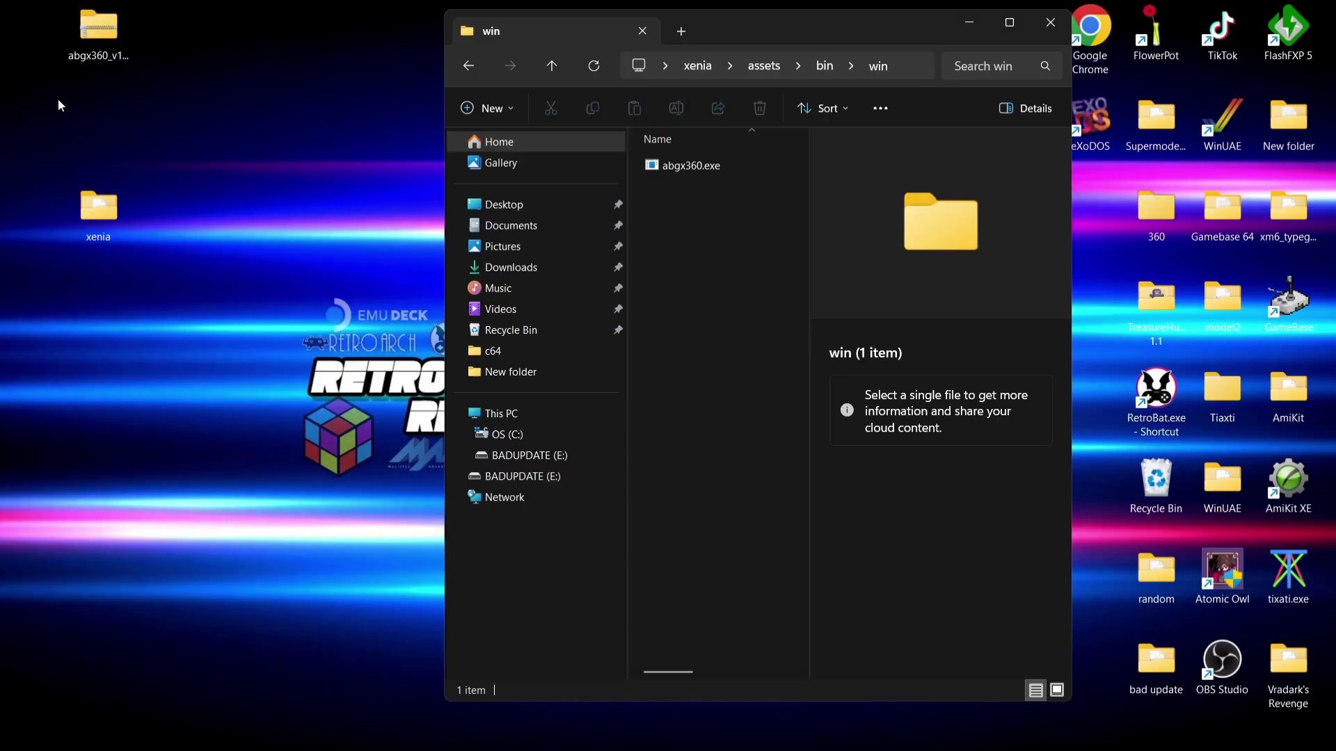
{"action": "right_click", "coordinate": [94, 35]}
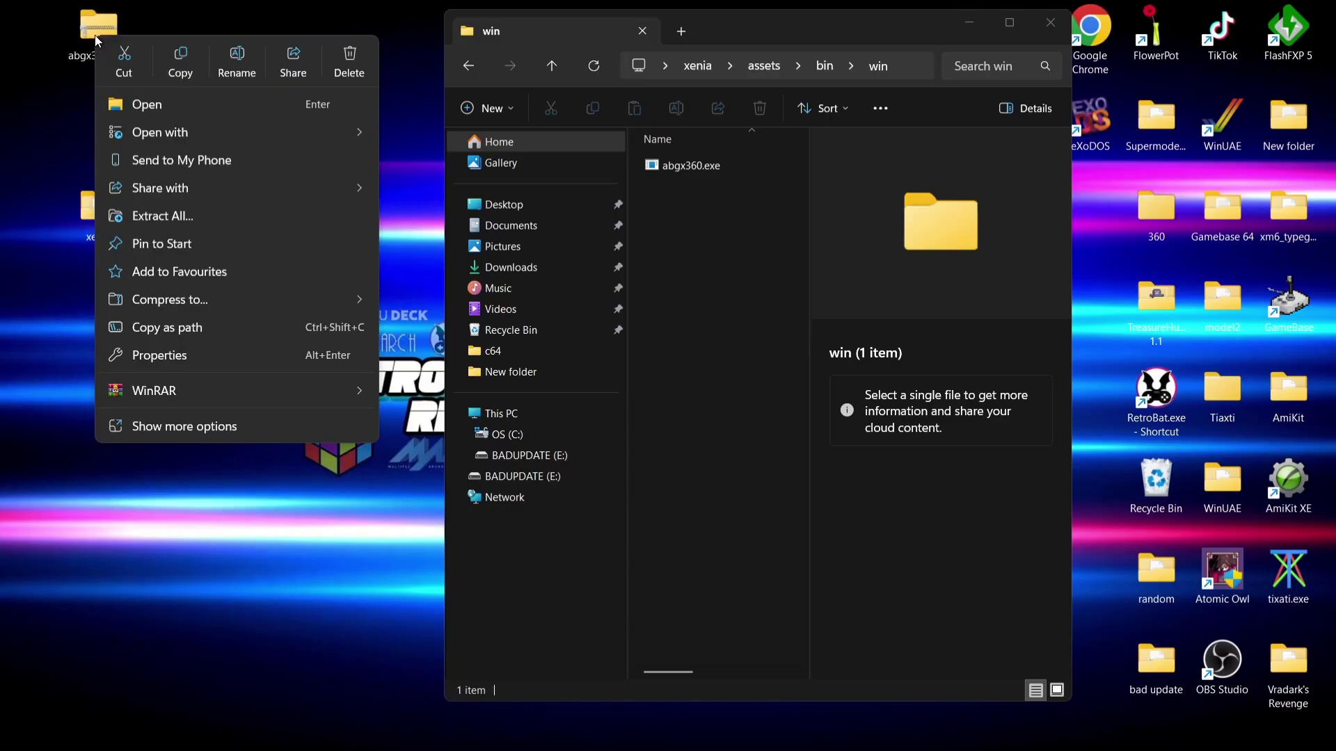
{"action": "left_click", "coordinate": [348, 64]}
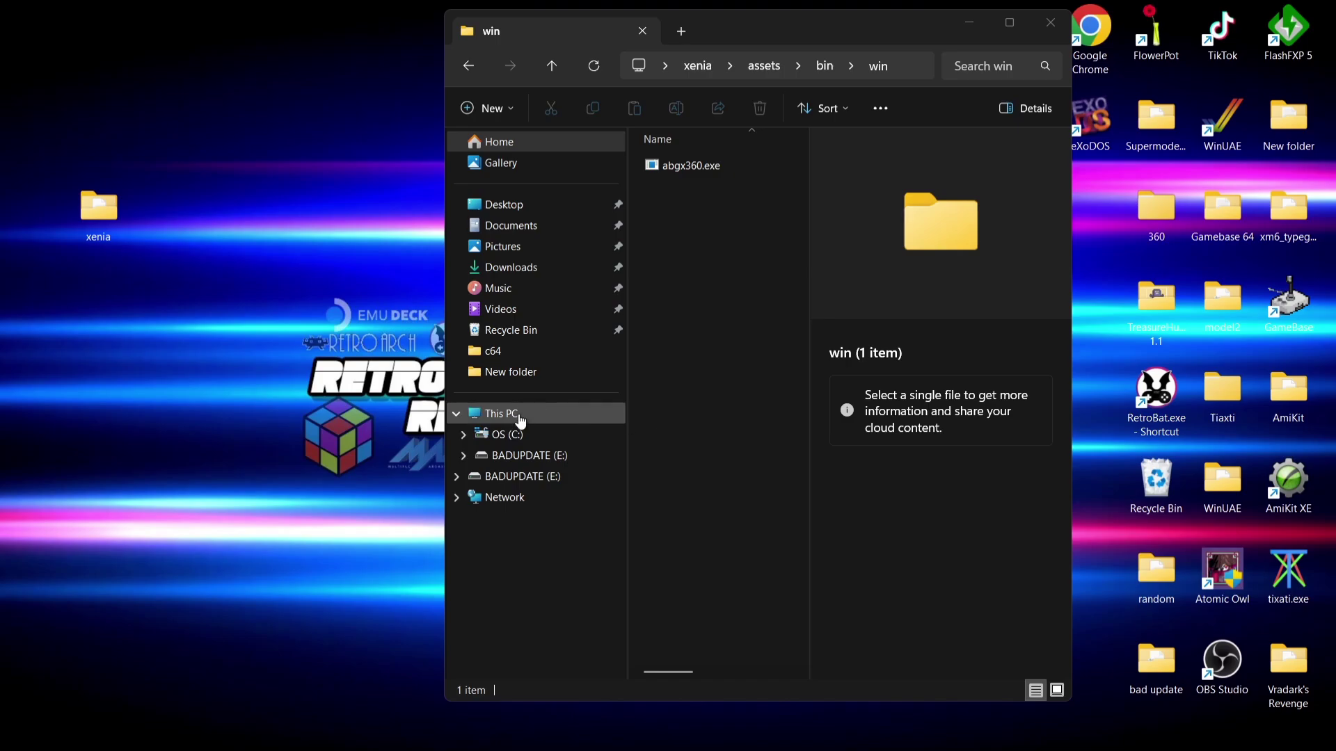
Open the current user's profile folder under Users on the OS (C:) drive in a maximized window.
{"action": "left_click", "coordinate": [513, 415]}
{"action": "double_click", "coordinate": [723, 175]}
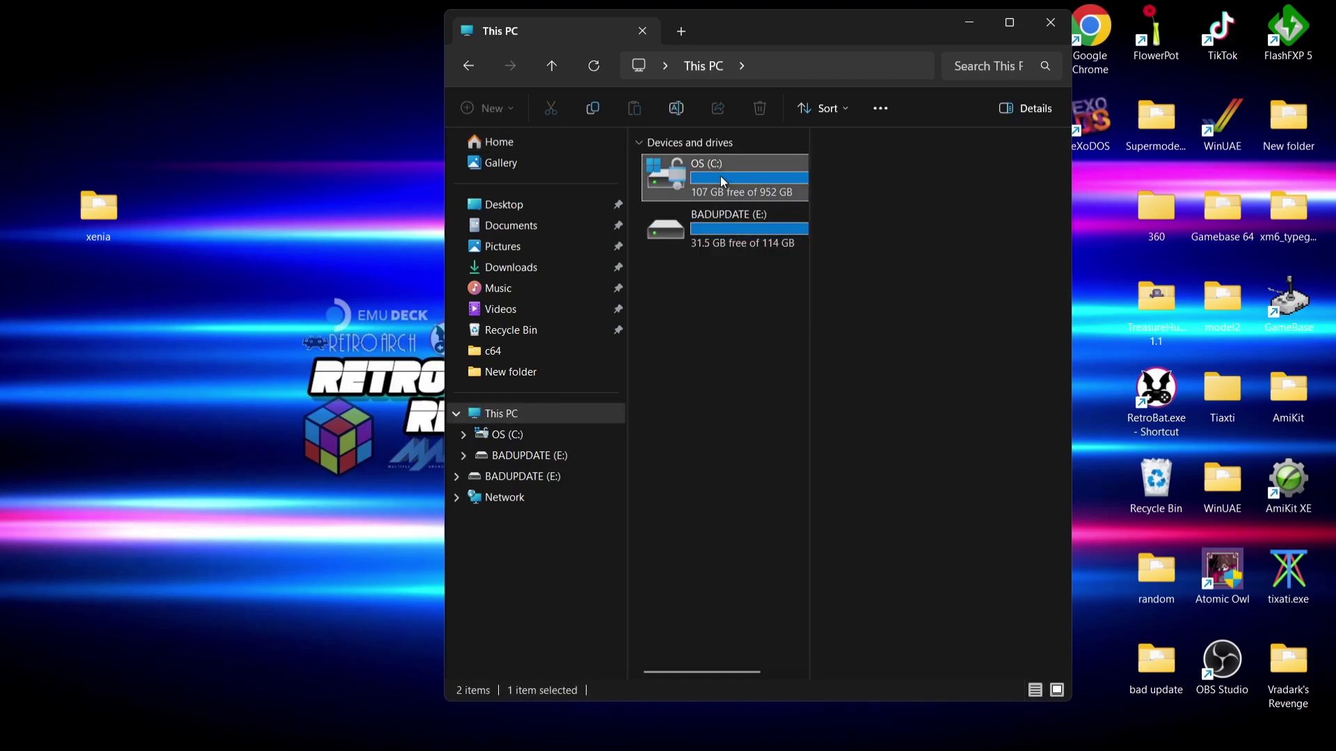
{"action": "double_click", "coordinate": [785, 27]}
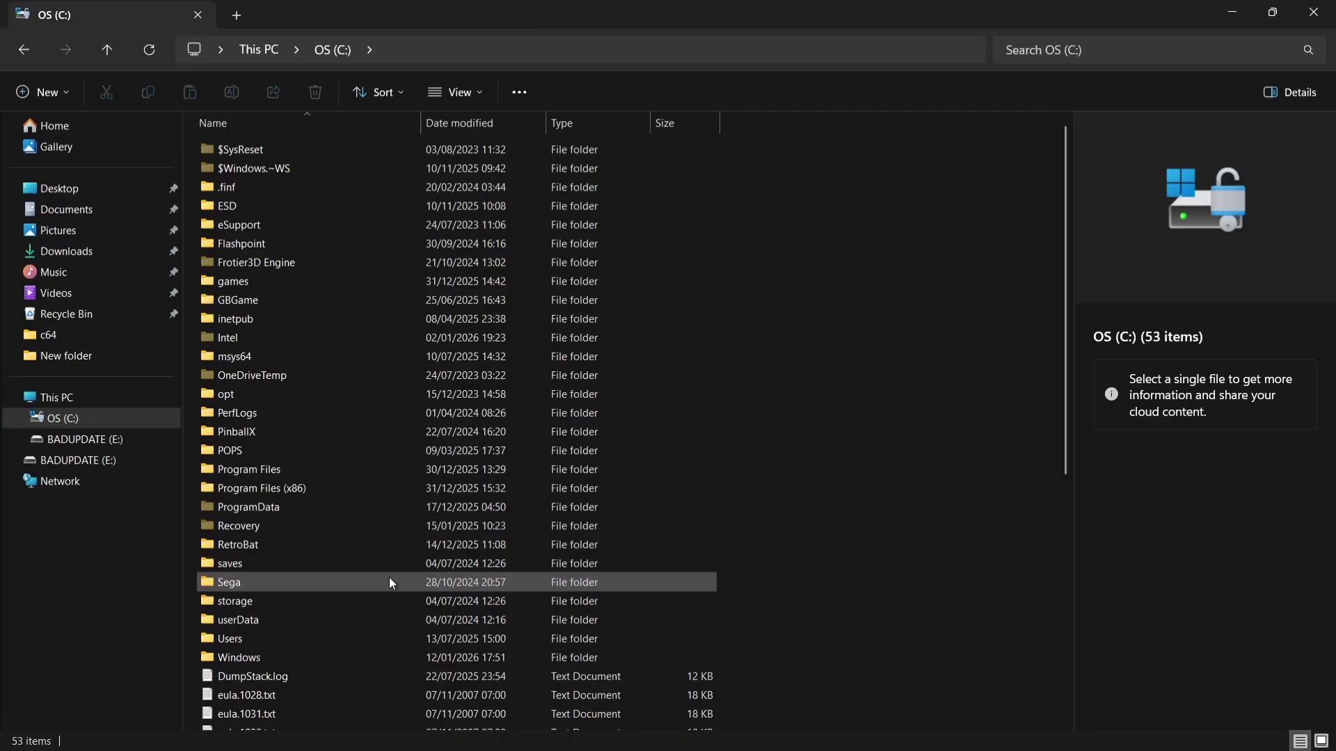
{"action": "double_click", "coordinate": [290, 648]}
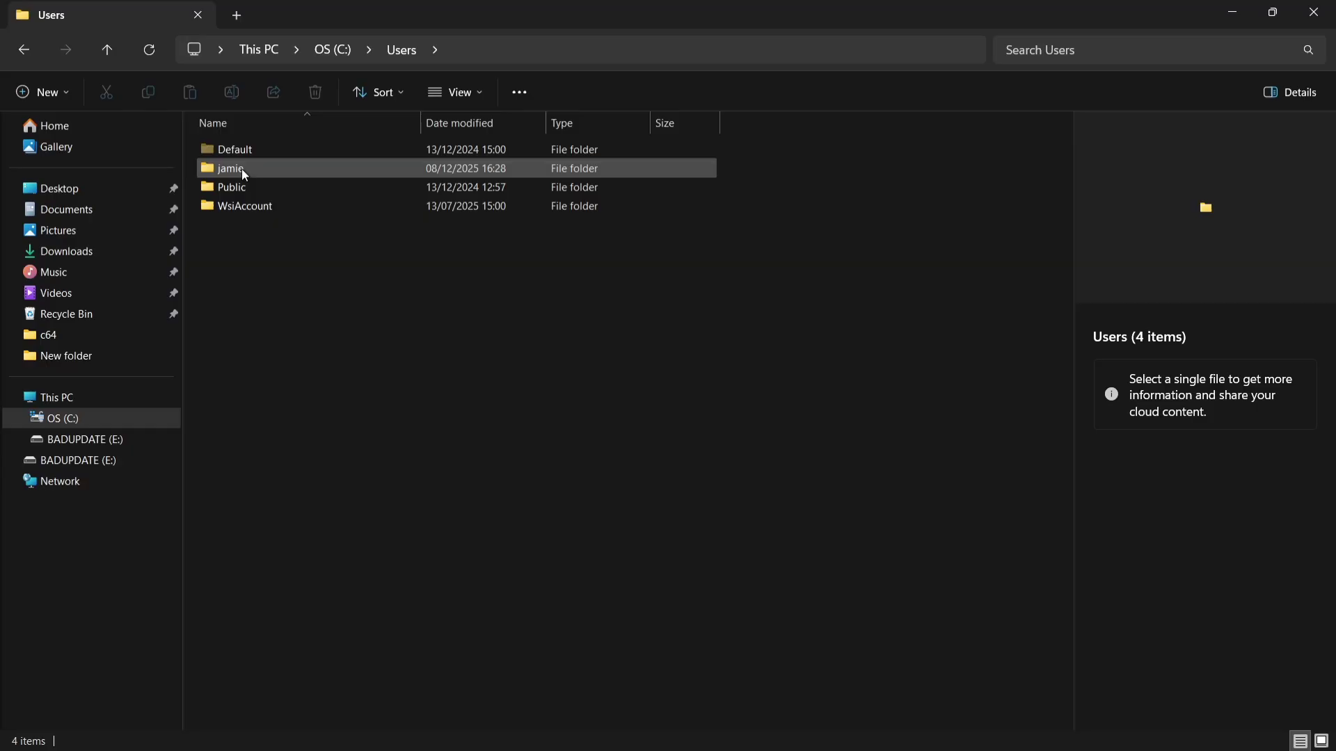
{"action": "mouse_move", "coordinate": [241, 169]}
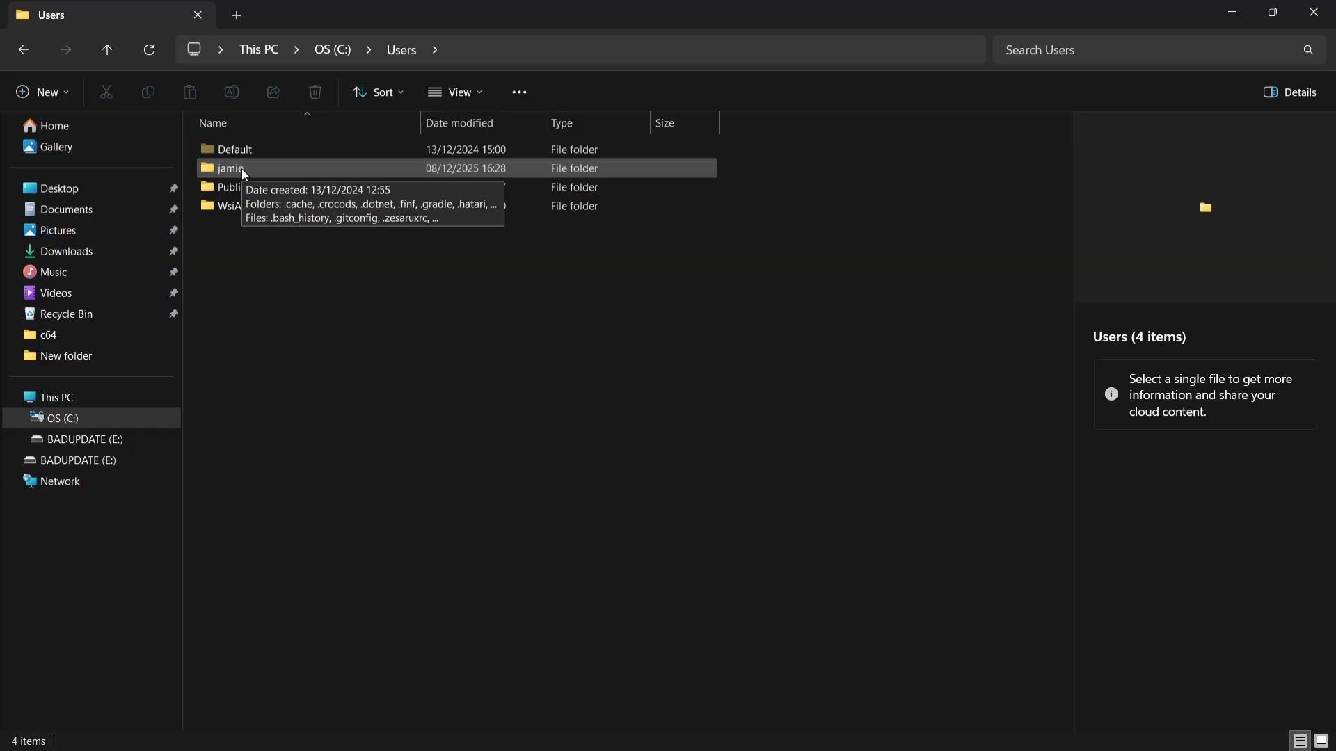
{"action": "double_click", "coordinate": [279, 169]}
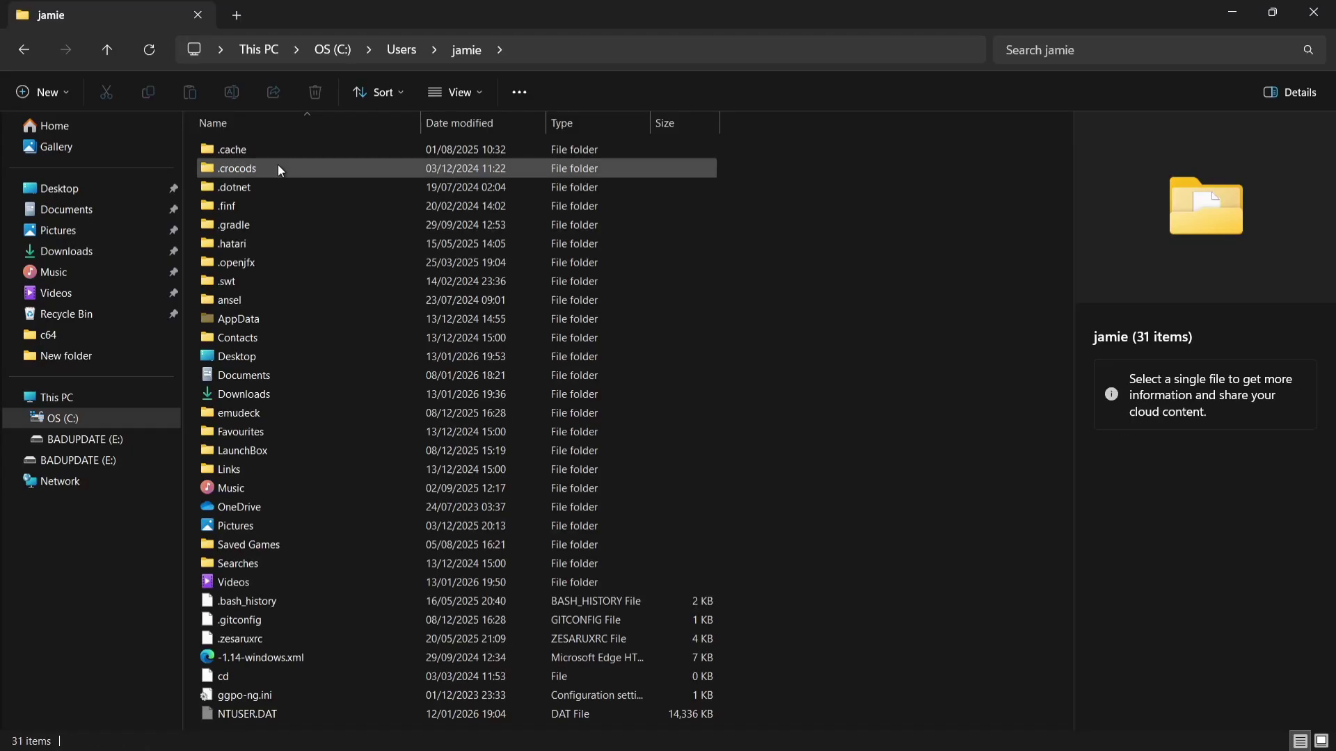
Open the xenia-dashboard folder inside AppData/Roaming of the user profile.
{"action": "double_click", "coordinate": [264, 321]}
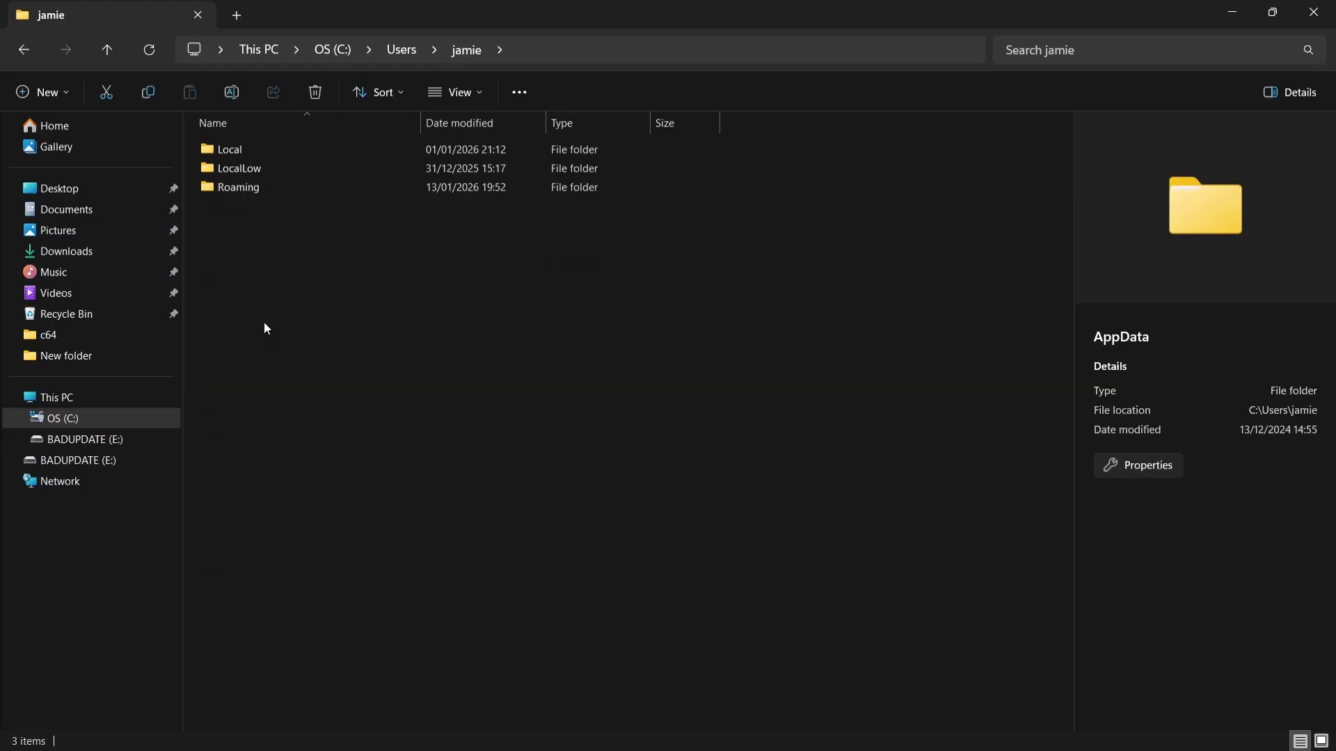
{"action": "double_click", "coordinate": [250, 194]}
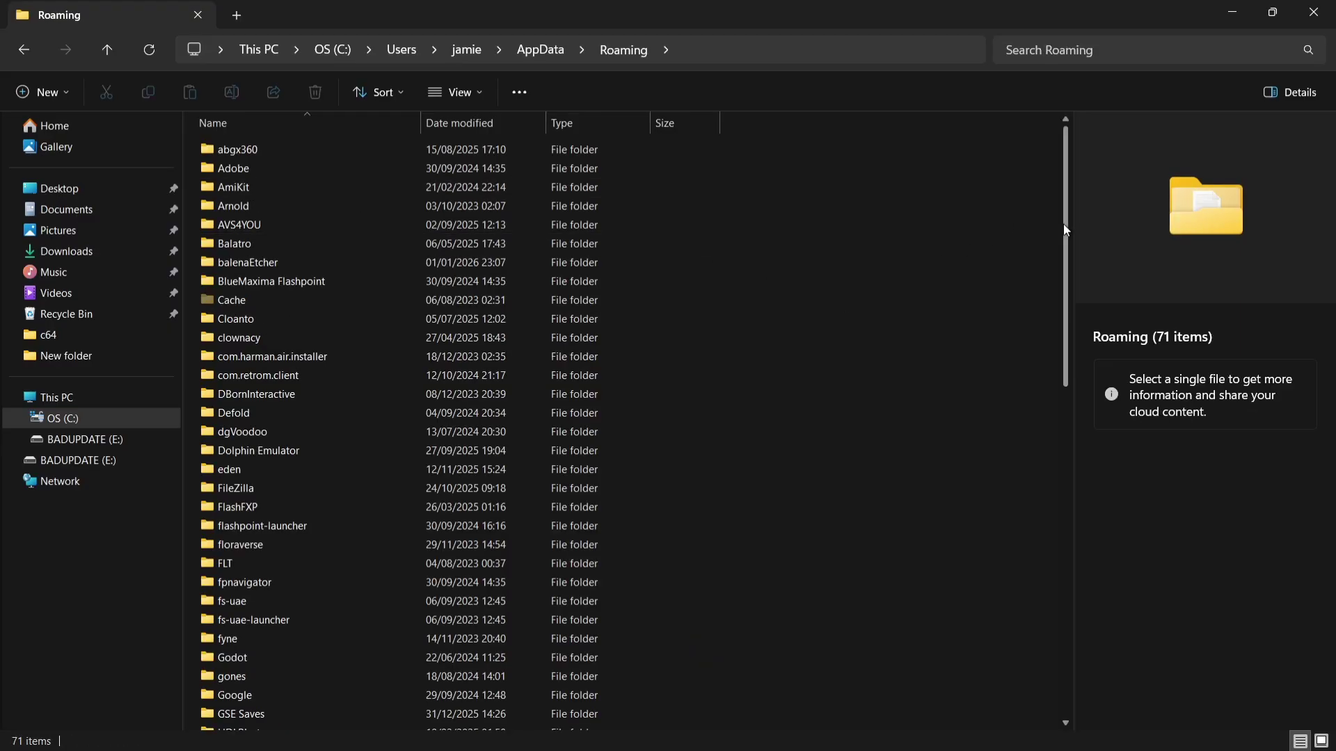
{"action": "left_click_drag", "start_coordinate": [1063, 224], "coordinate": [1114, 549]}
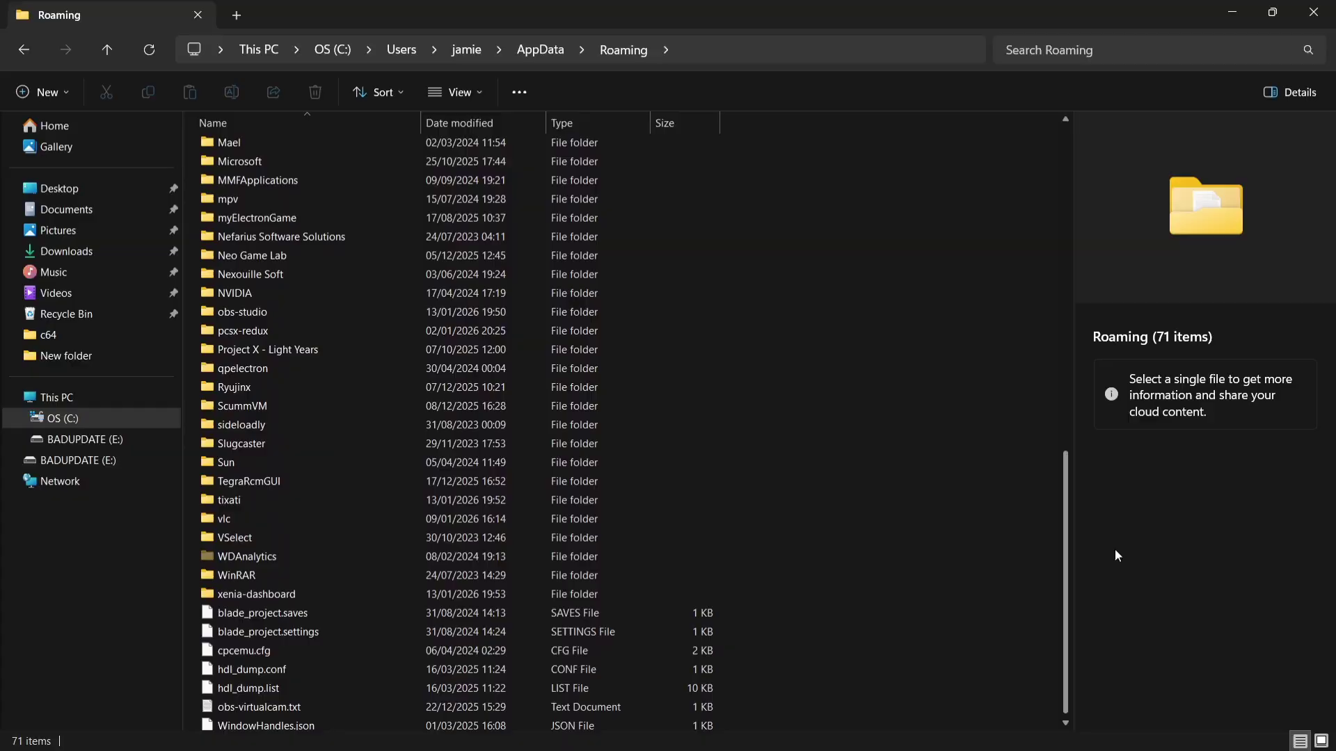
{"action": "double_click", "coordinate": [259, 597]}
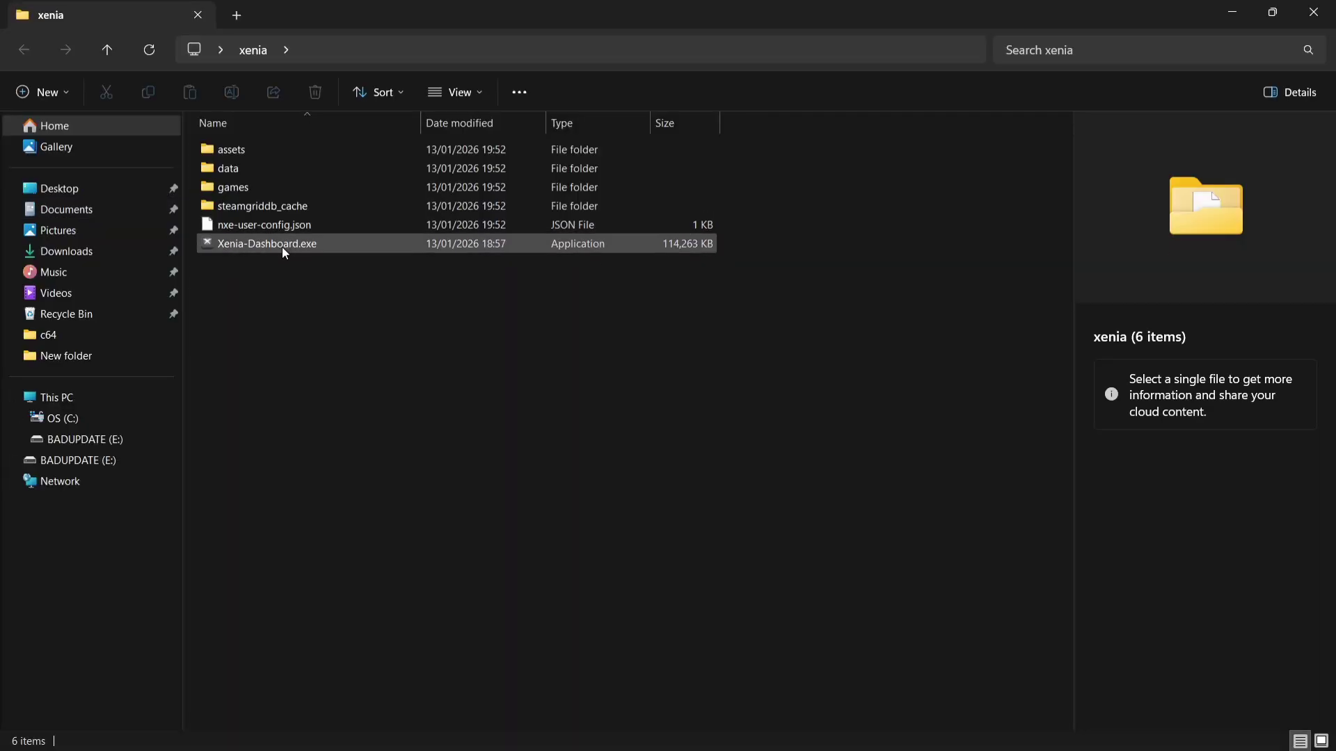
Launch Xenia-Dashboard.exe from the xenia folder and open Core Configuration in the dashboard's System Settings.
{"action": "double_click", "coordinate": [282, 248]}
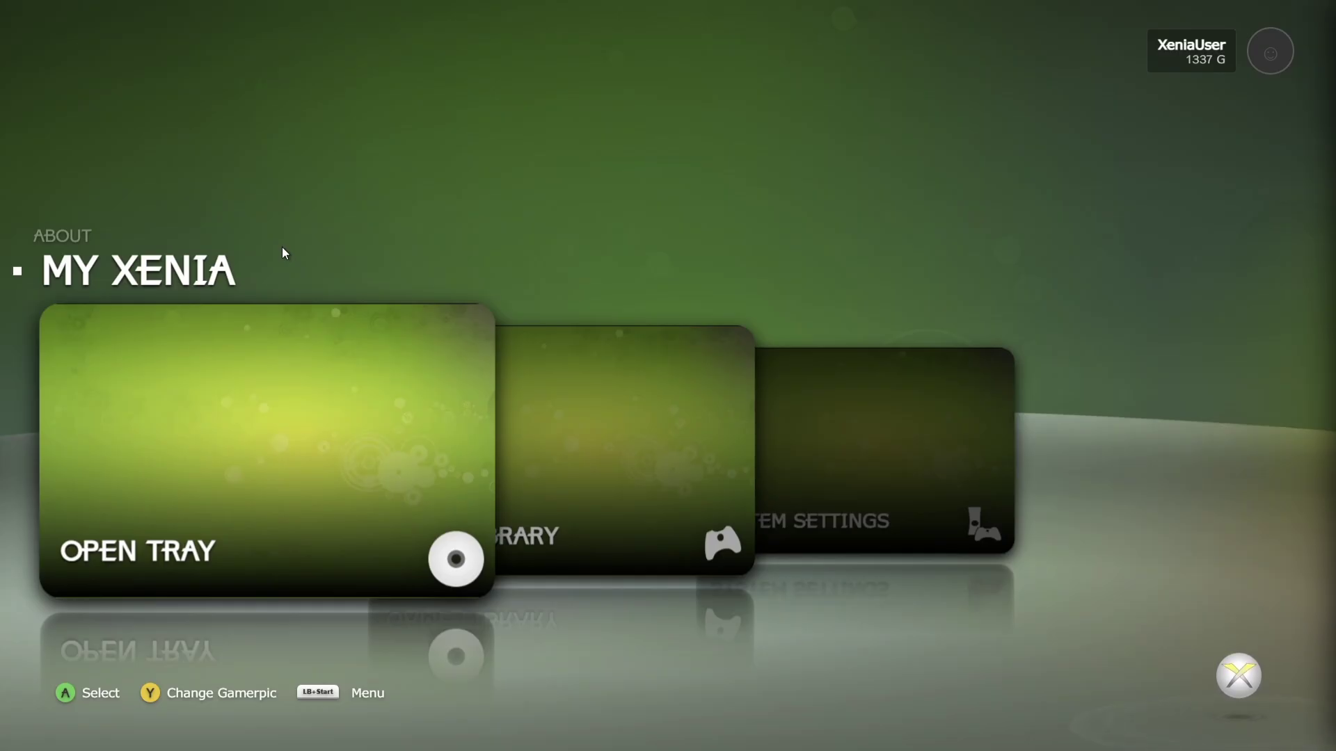
{"action": "key", "text": "Right"}
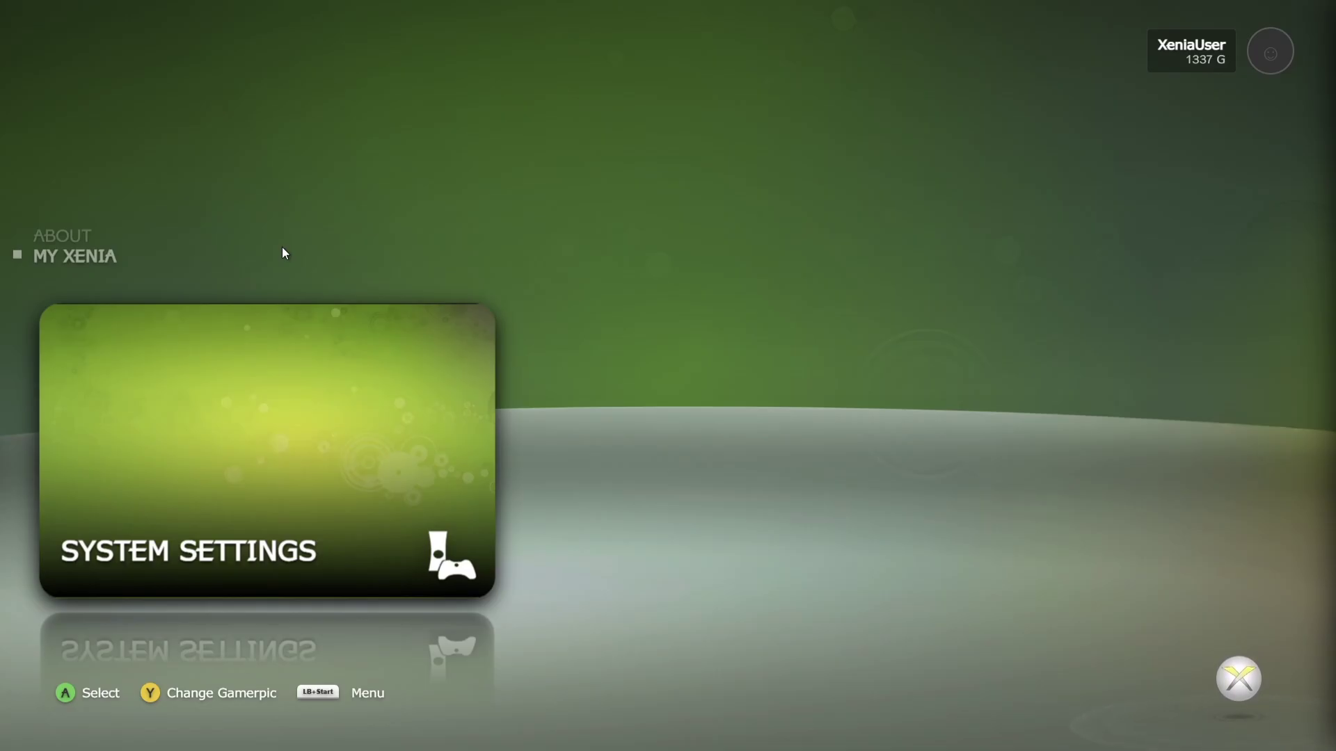
{"action": "key", "text": "Return"}
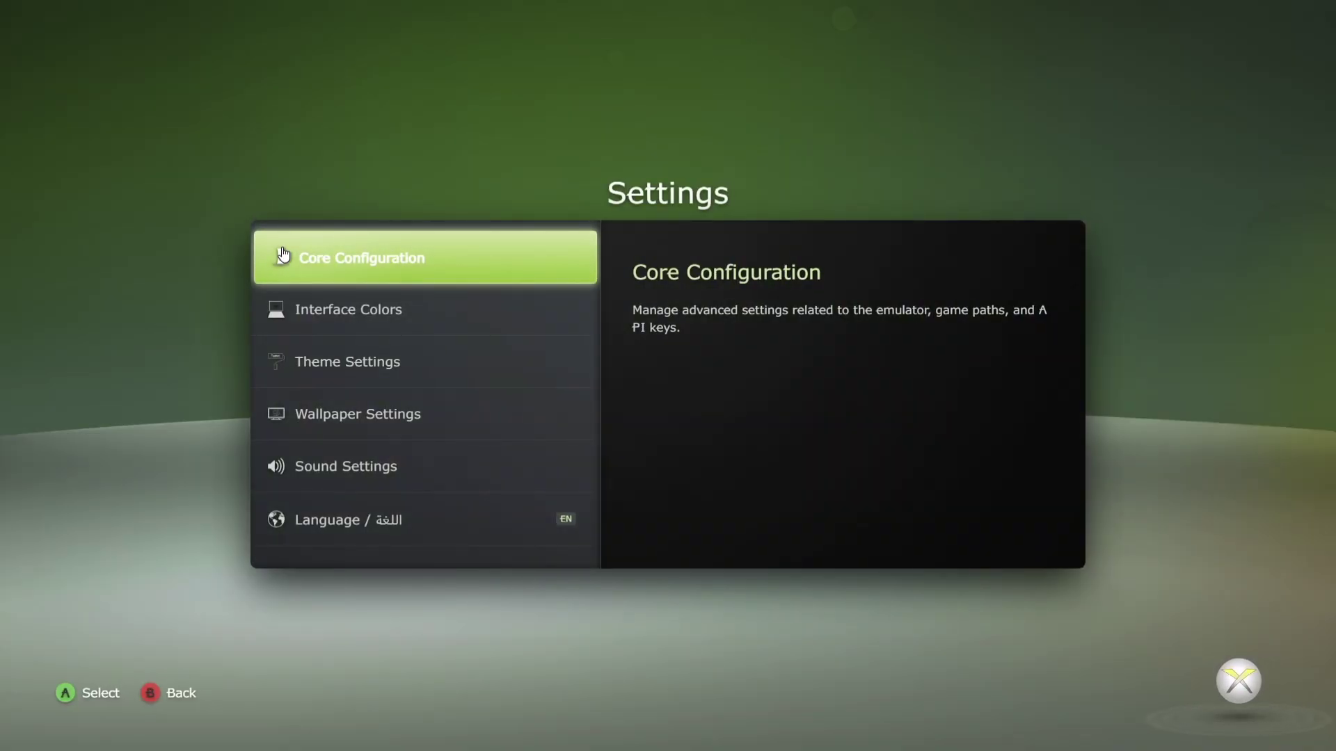
{"action": "key", "text": "Down"}
{"action": "key", "text": "Up"}
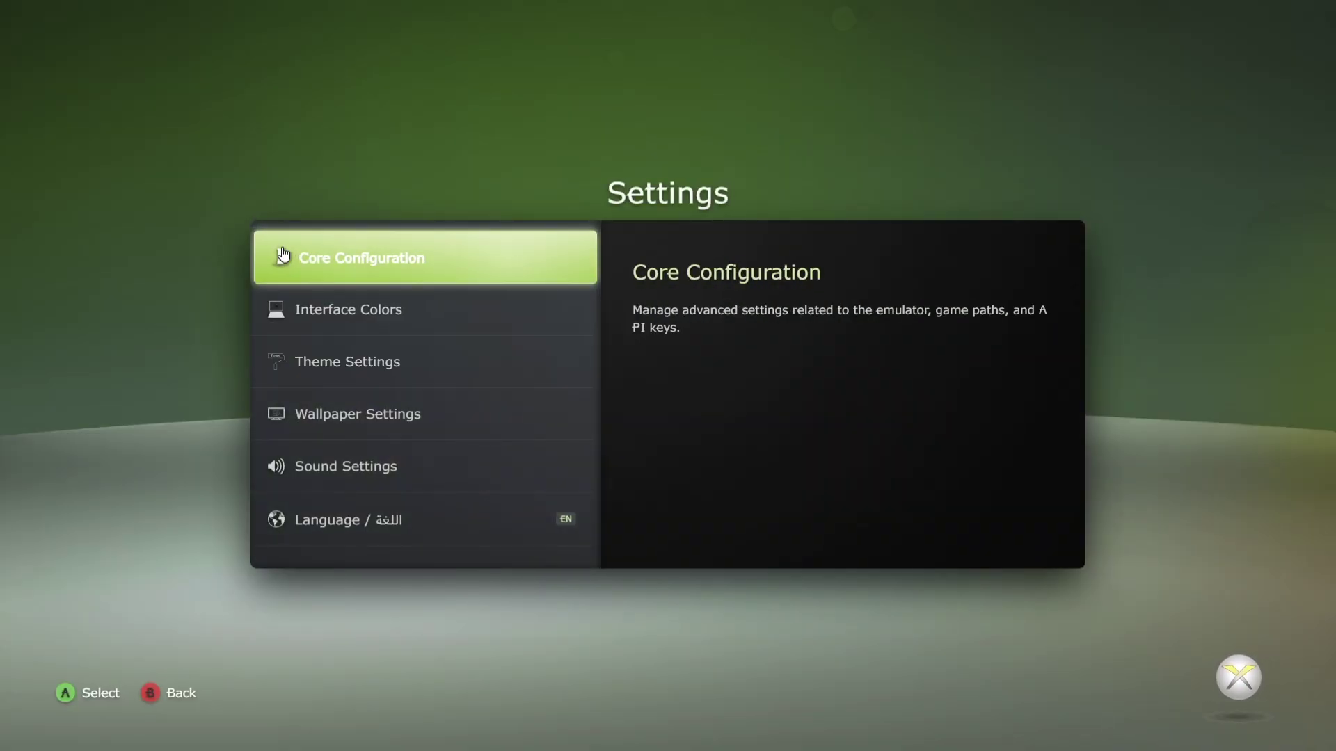
{"action": "left_click", "coordinate": [399, 261]}
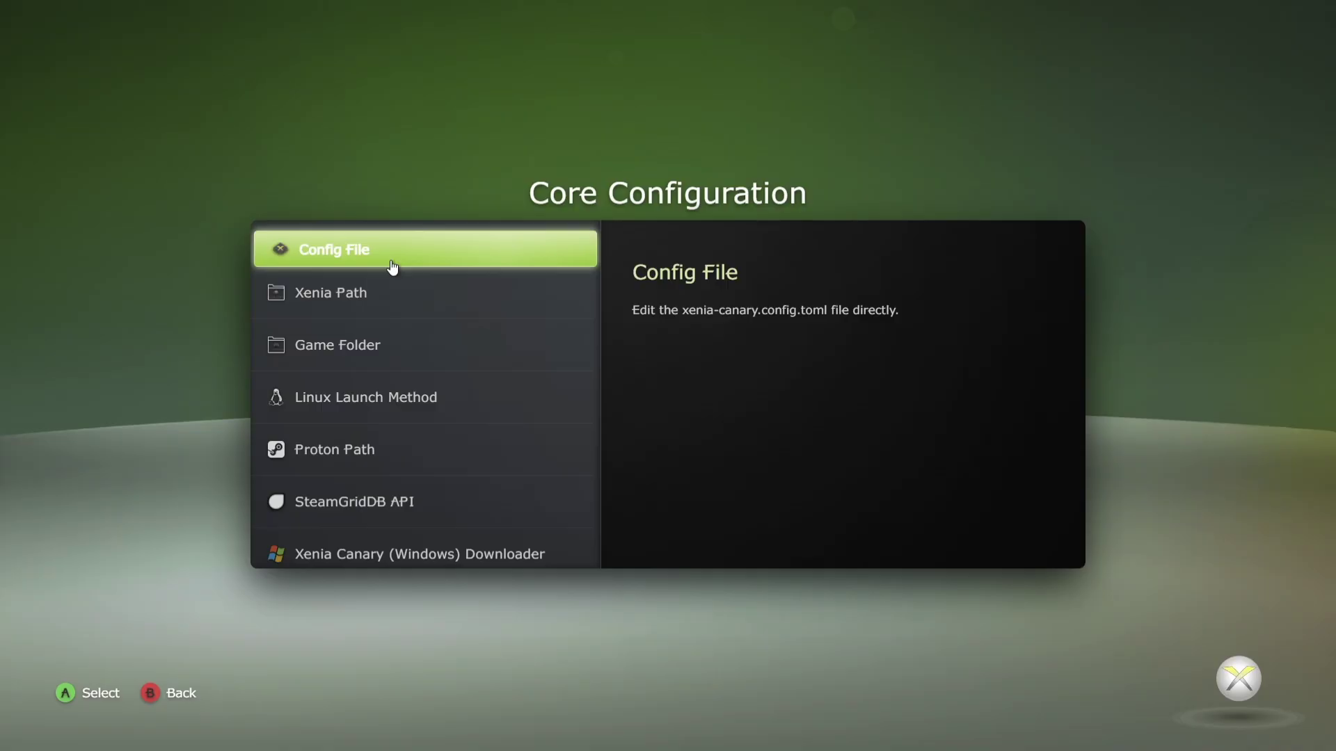
Install the latest Xenia Canary build with the Xenia Canary (Windows) Downloader in Core Configuration.
{"action": "key", "text": "Down"}
{"action": "key", "text": "Down"}
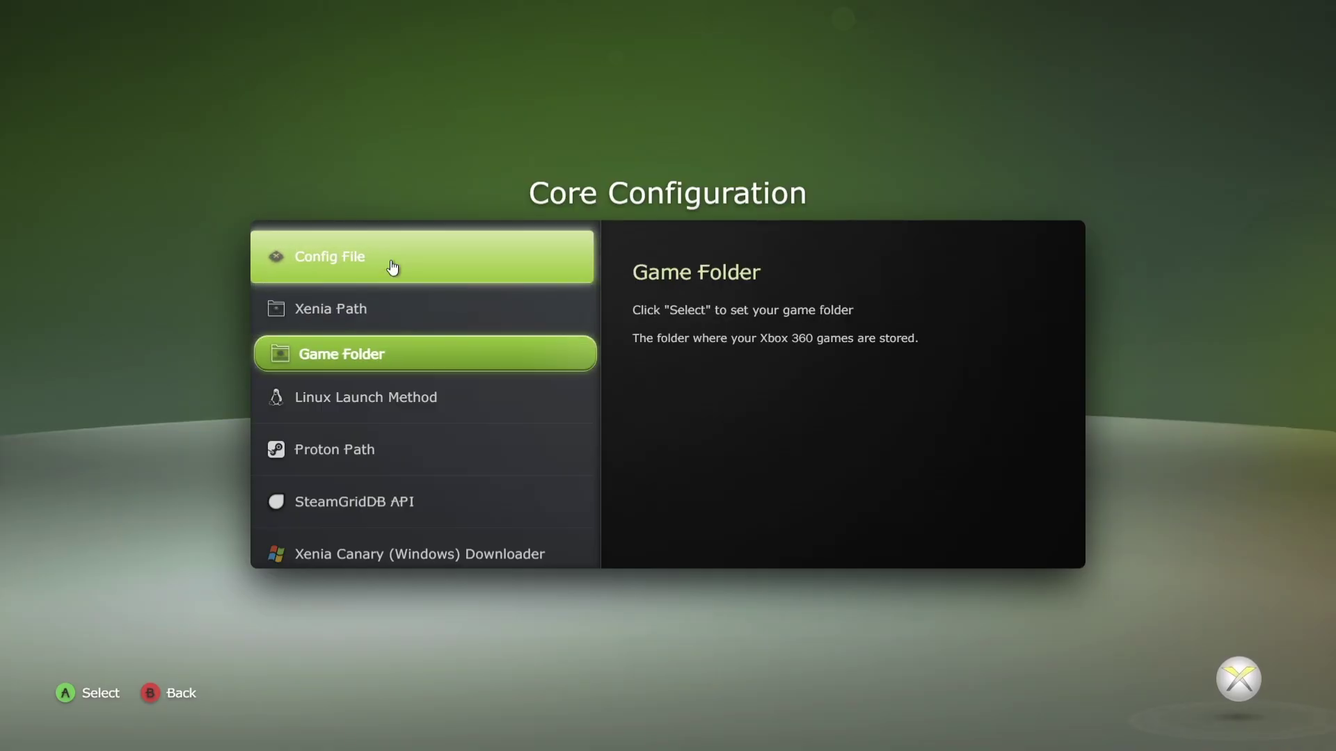
{"action": "key", "text": "Up"}
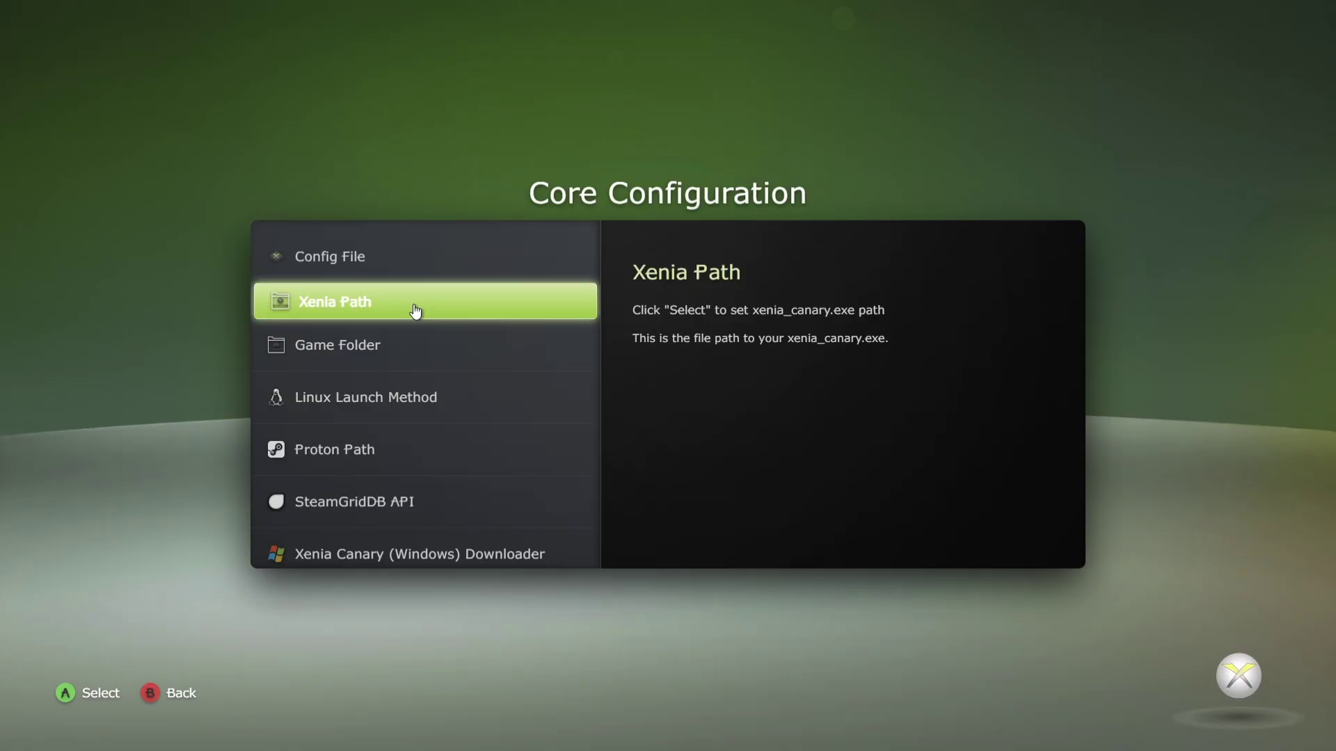
{"action": "key", "text": "Down"}
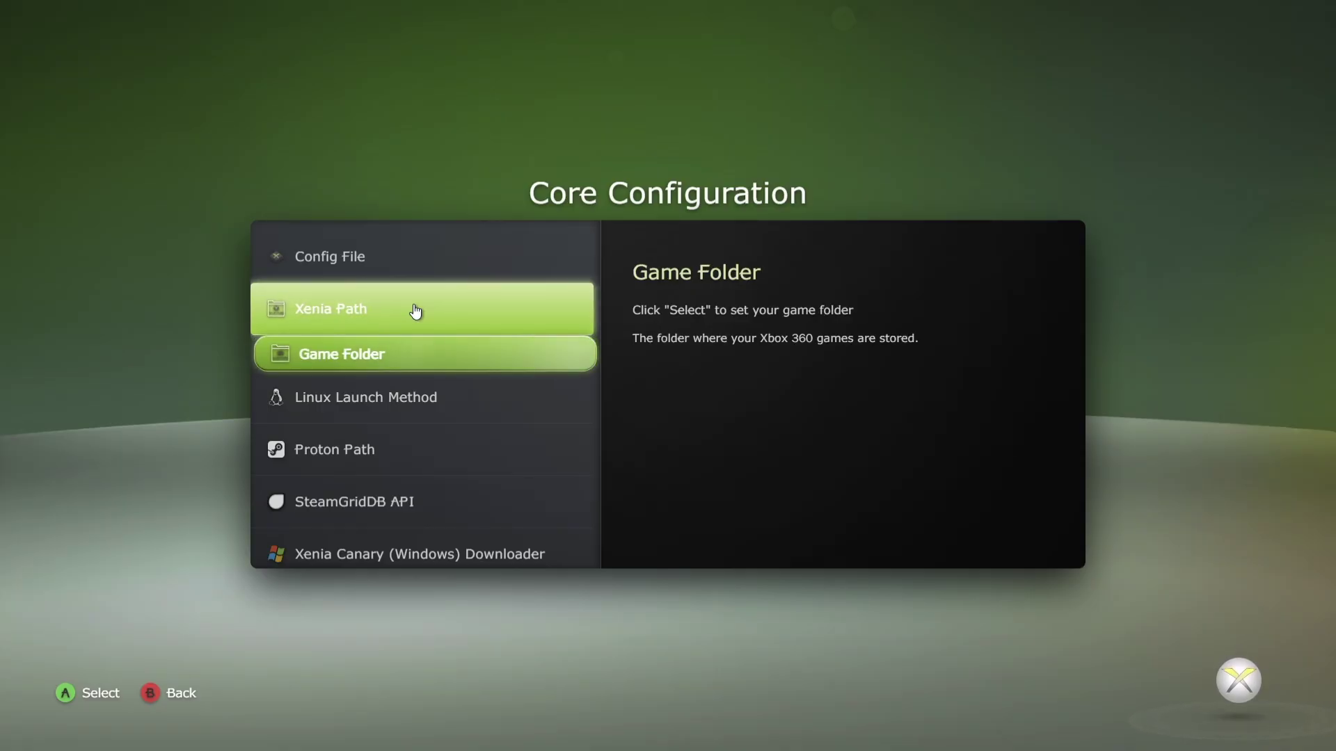
{"action": "key", "text": "Down"}
{"action": "key", "text": "Down"}
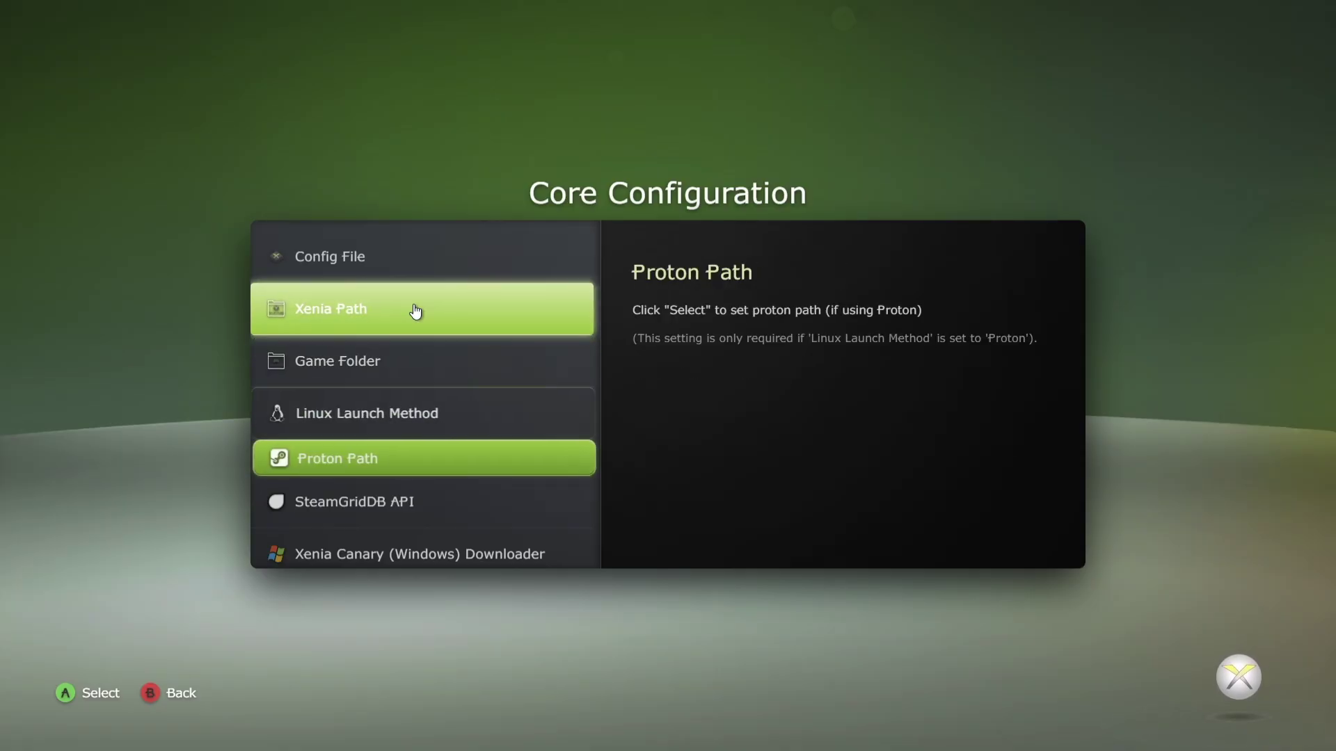
{"action": "key", "text": "Down"}
{"action": "key", "text": "Down"}
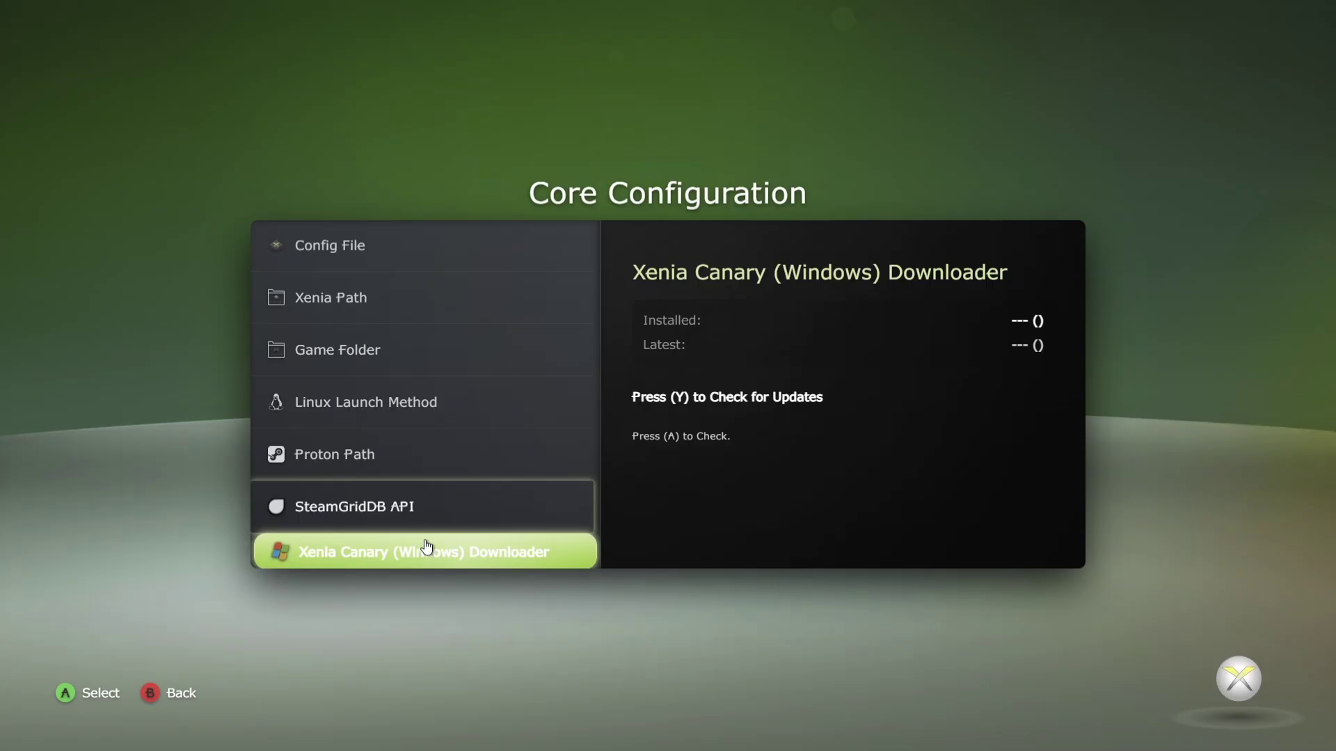
{"action": "left_click", "coordinate": [560, 553]}
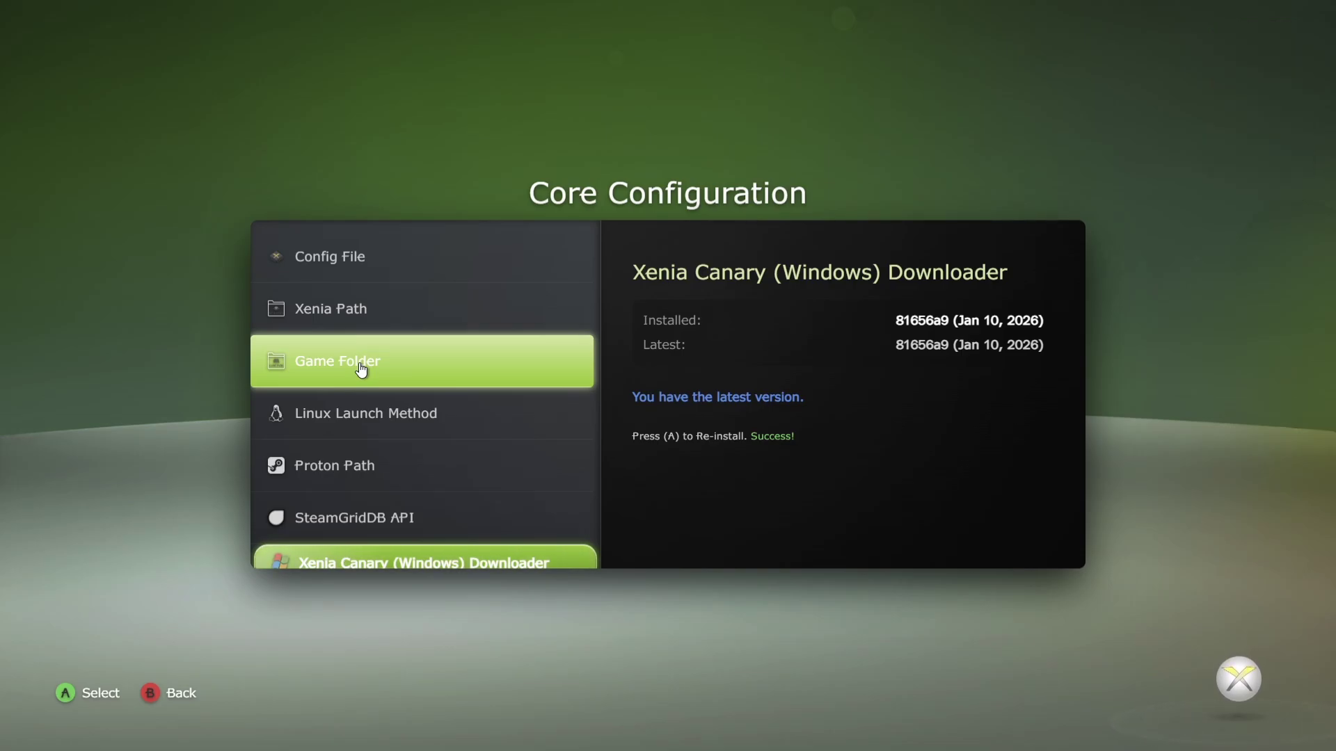
Set the Game Folder to the games subfolder of xenia on the Desktop and return to the dashboard's home screen.
{"action": "key", "text": "Up"}
{"action": "key", "text": "Up"}
{"action": "key", "text": "Up"}
{"action": "key", "text": "Up"}
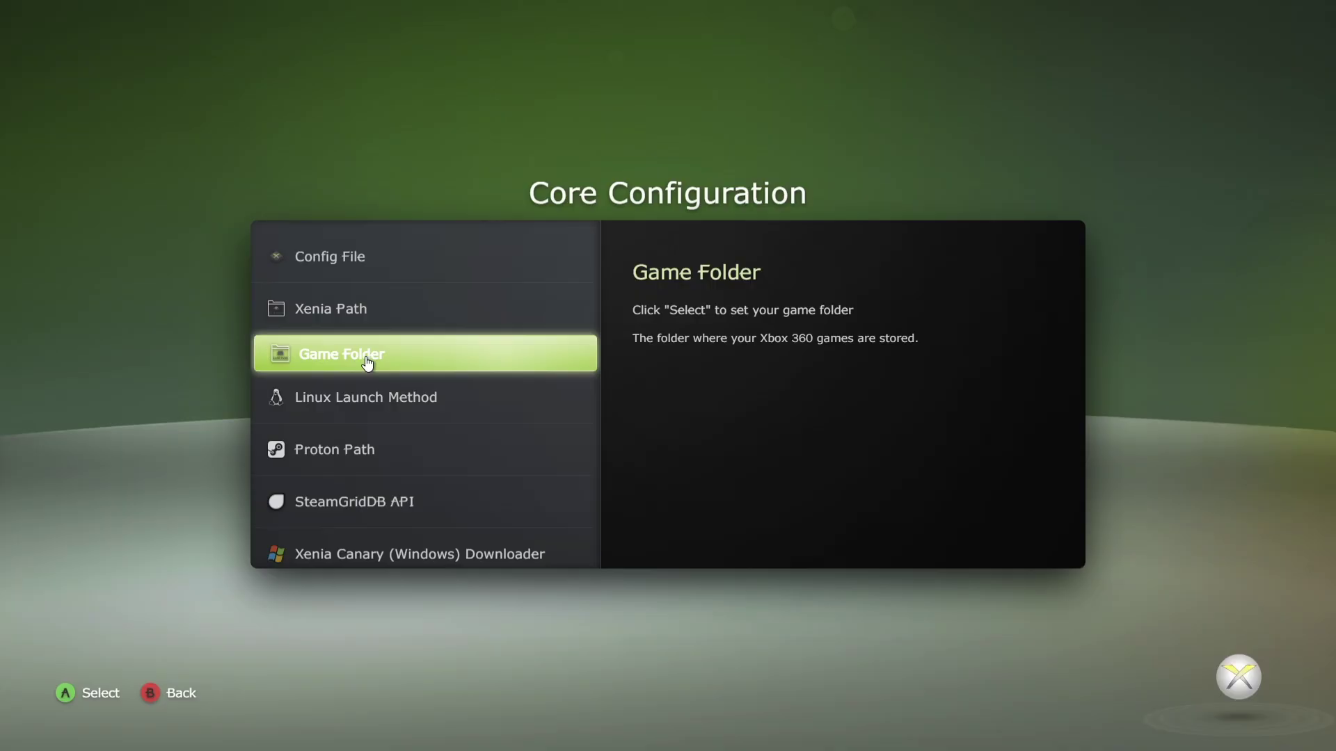
{"action": "key", "text": "Return"}
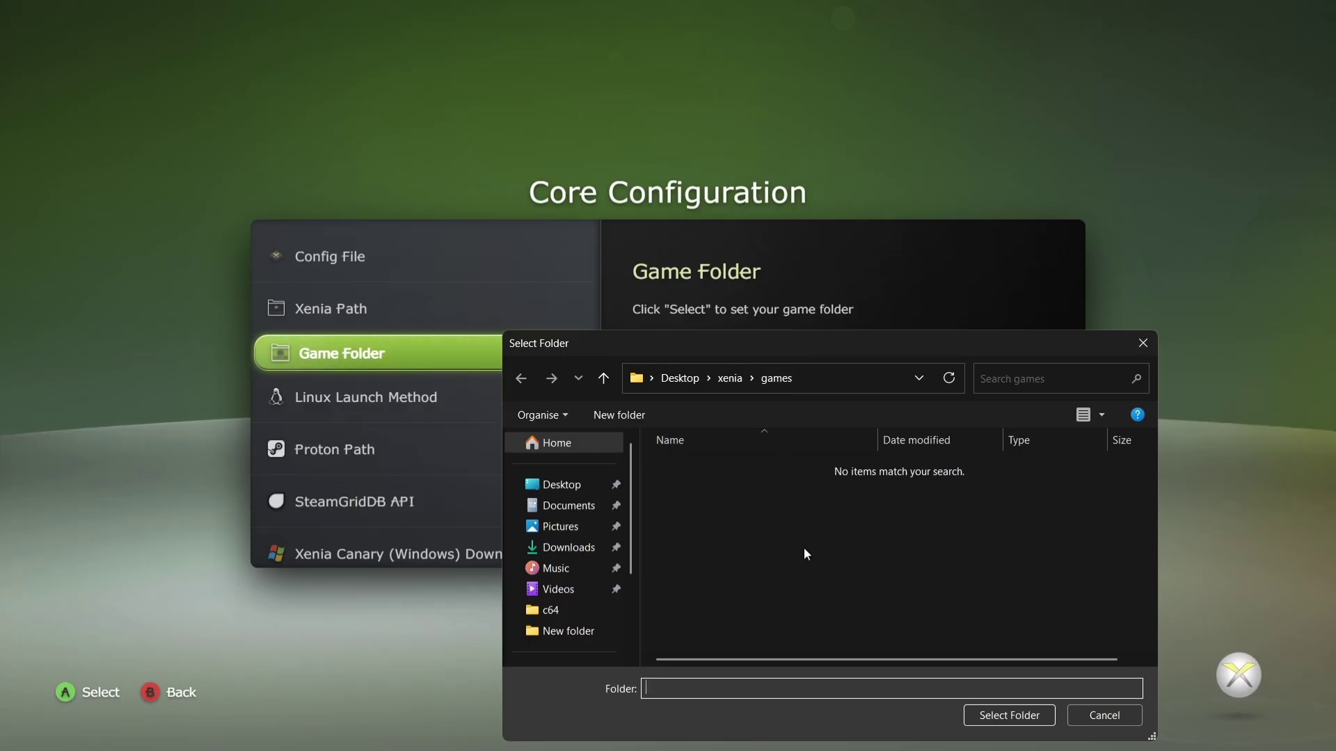
{"action": "left_click", "coordinate": [563, 487]}
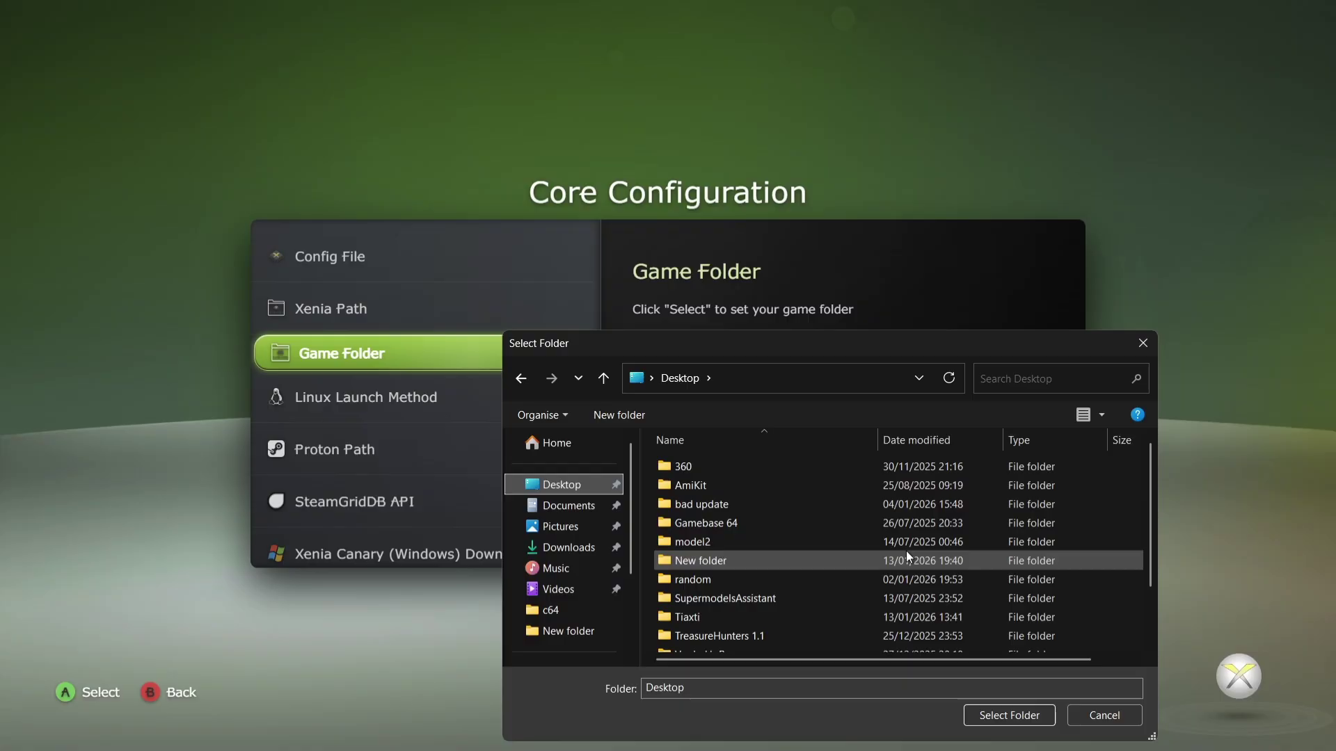
{"action": "left_click_drag", "start_coordinate": [1150, 519], "coordinate": [1154, 593]}
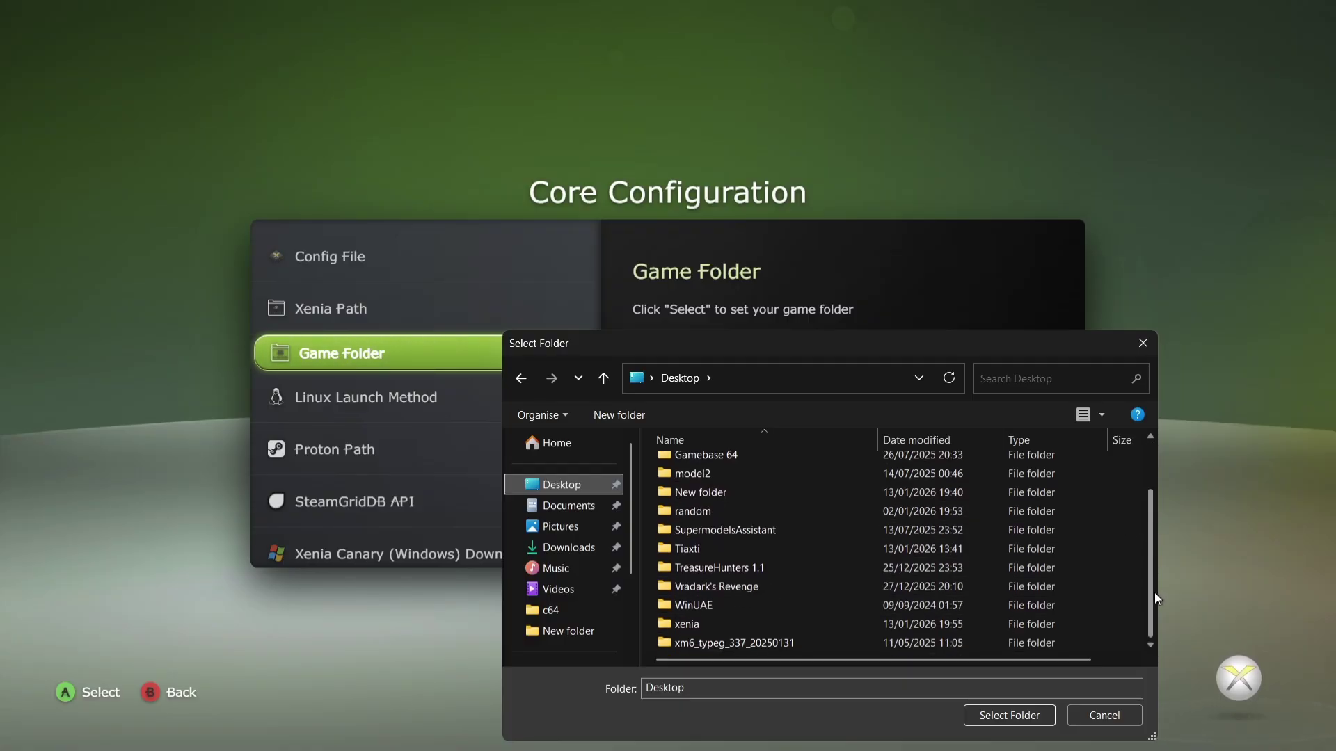
{"action": "double_click", "coordinate": [727, 619]}
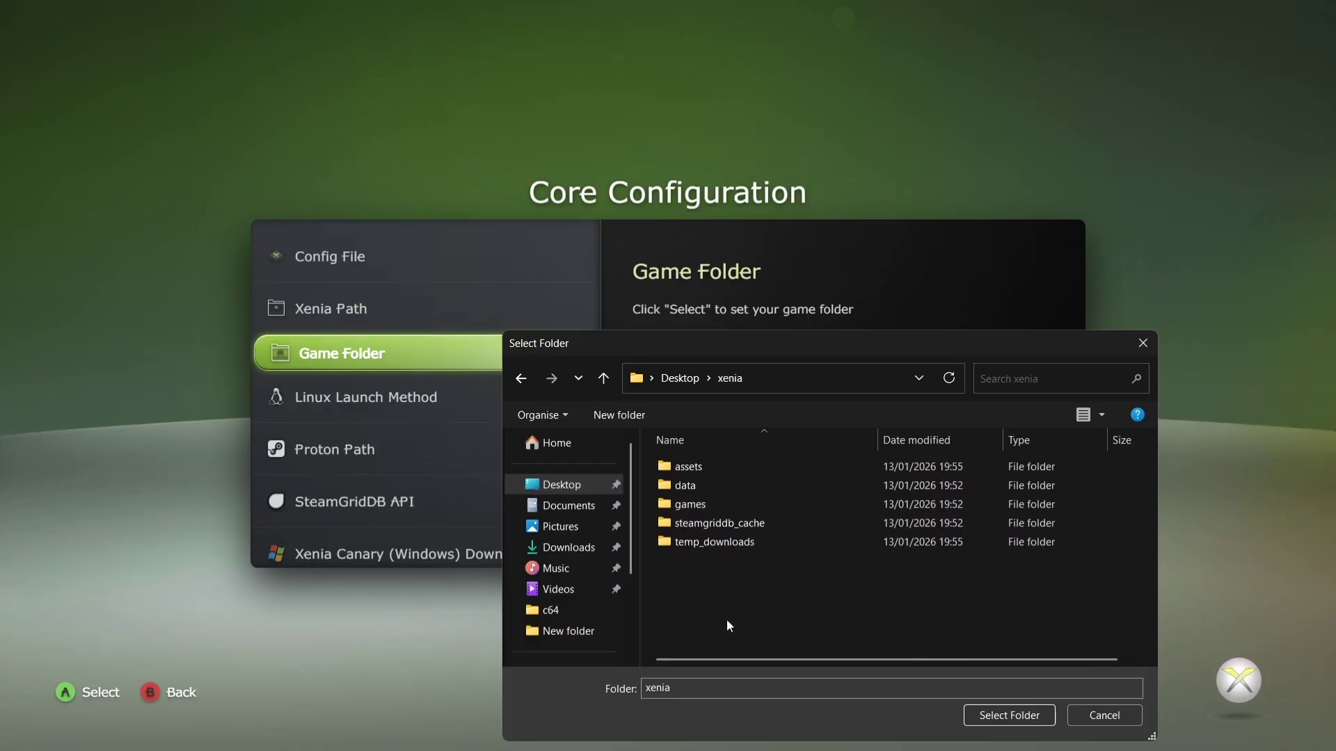
{"action": "left_click", "coordinate": [715, 503]}
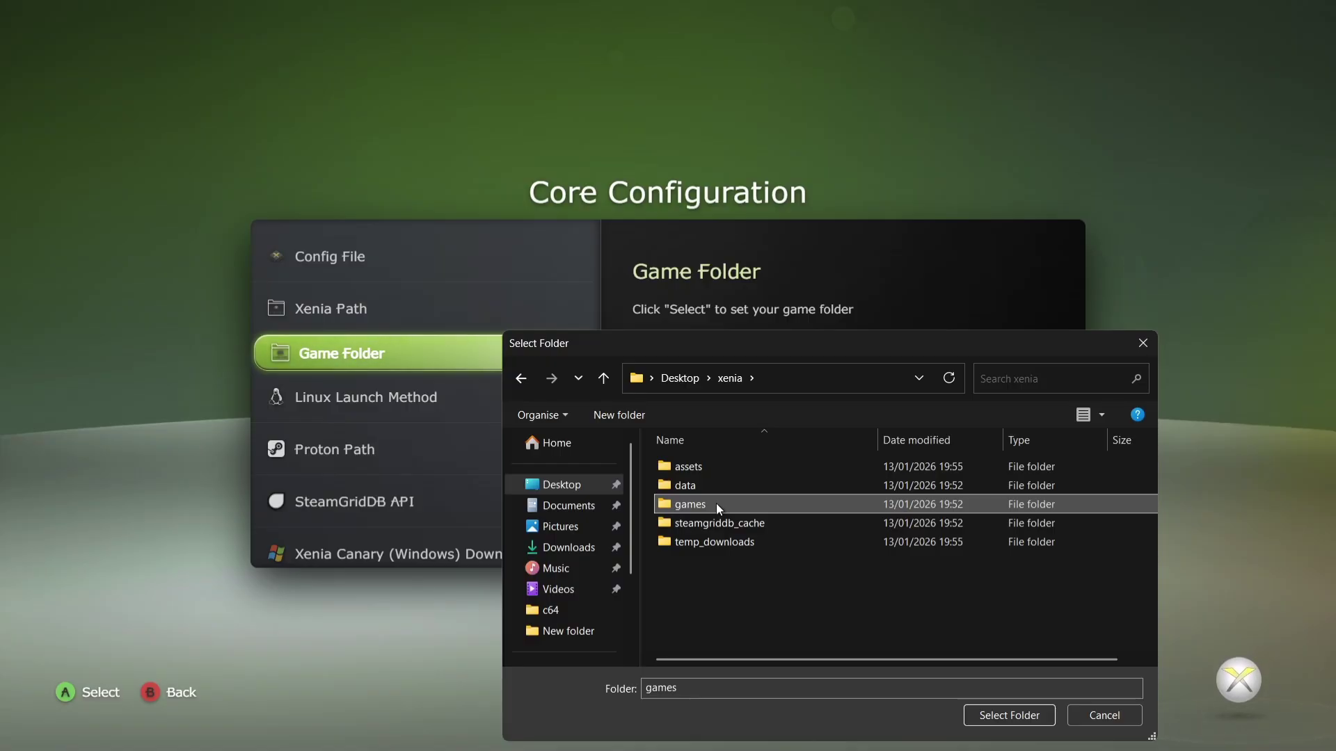
{"action": "left_click", "coordinate": [996, 716]}
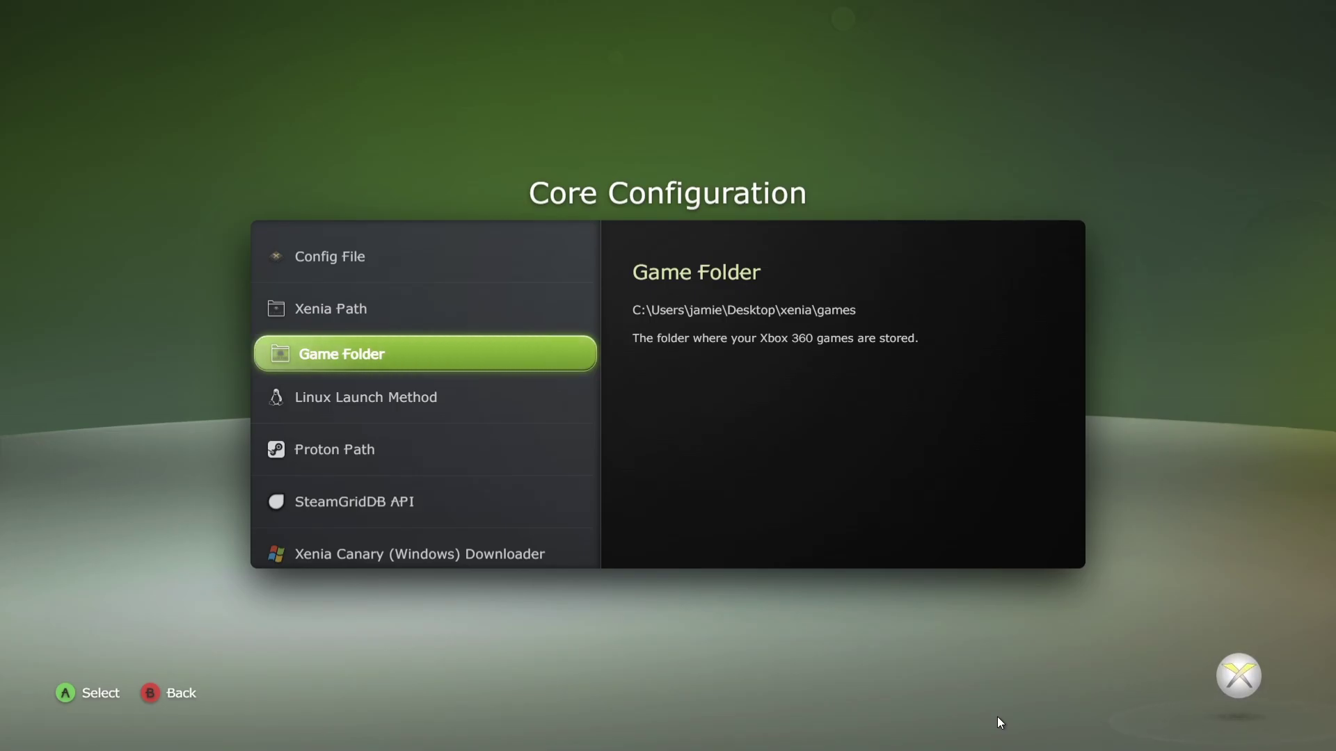
{"action": "key", "text": "Escape"}
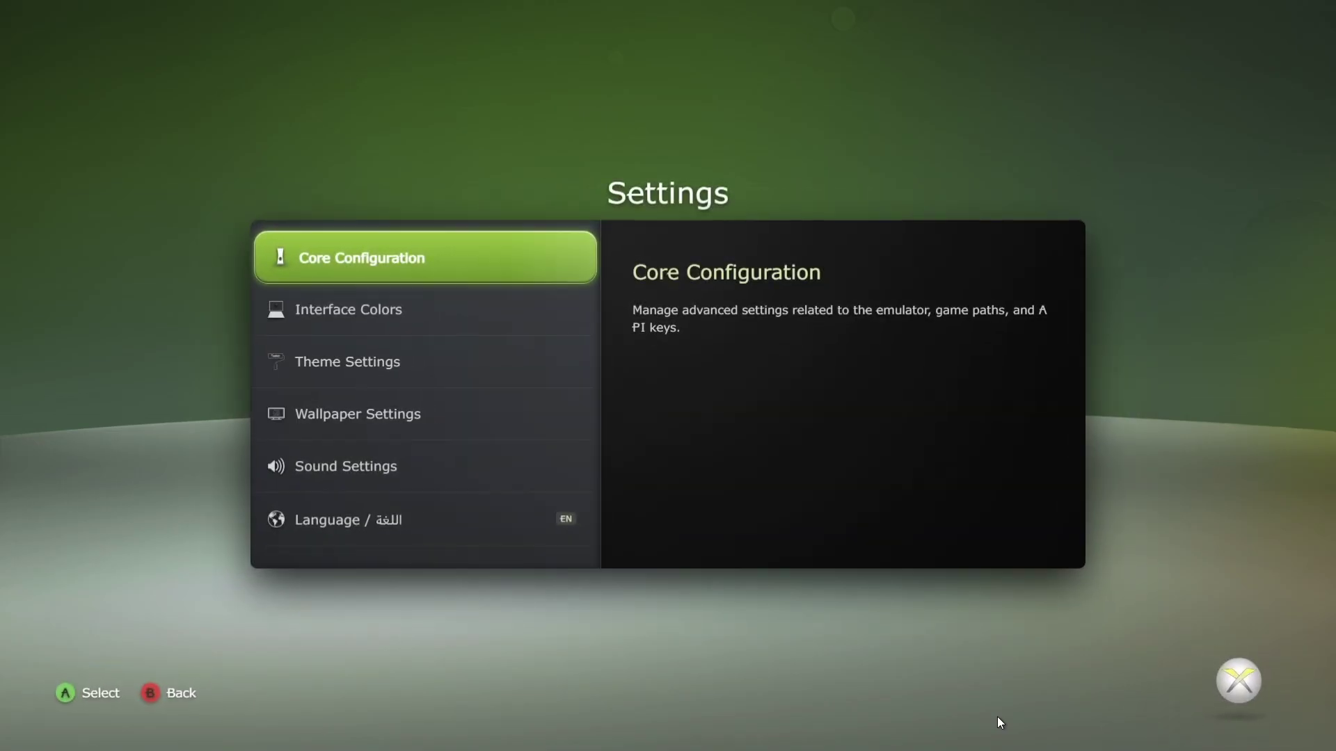
{"action": "key", "text": "Escape"}
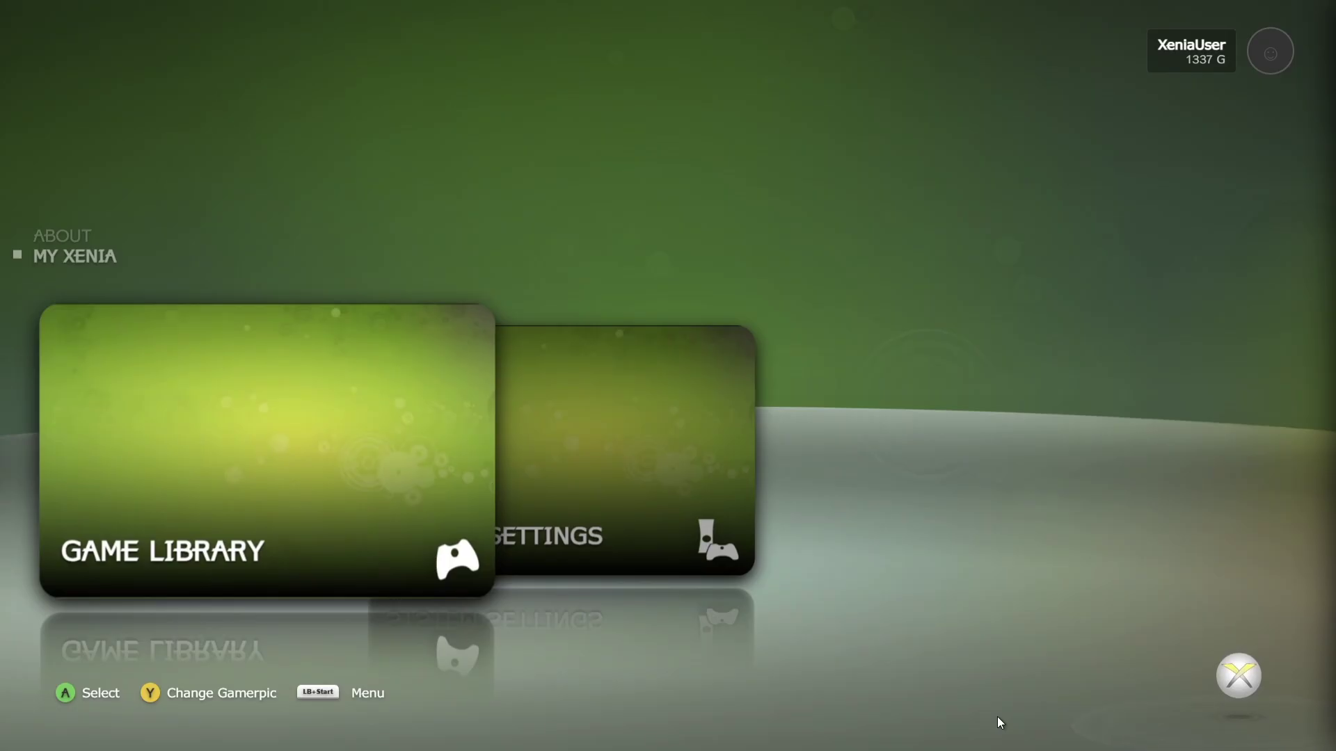
Load the game library and launch Forza Horizon from its dashboard tile, displaying the emulator full screen.
{"action": "key", "text": "Return"}
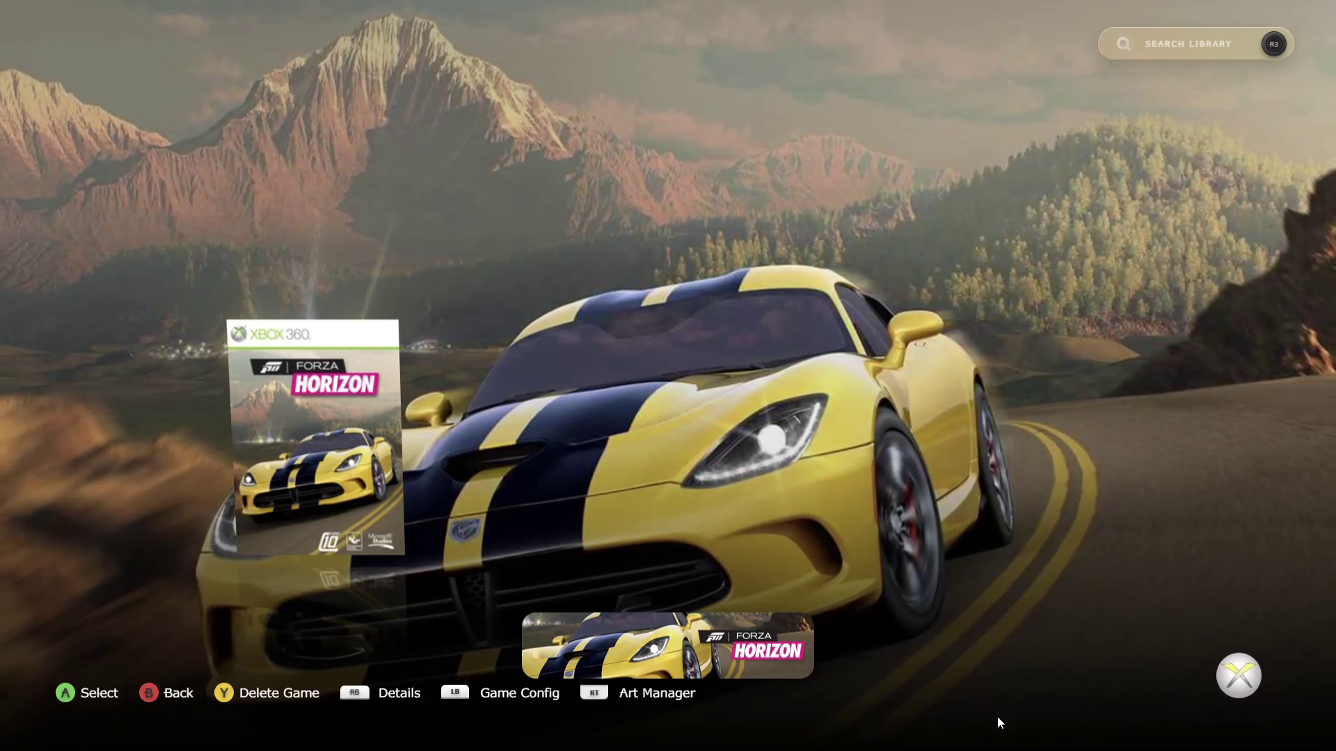
{"action": "key", "text": "Escape"}
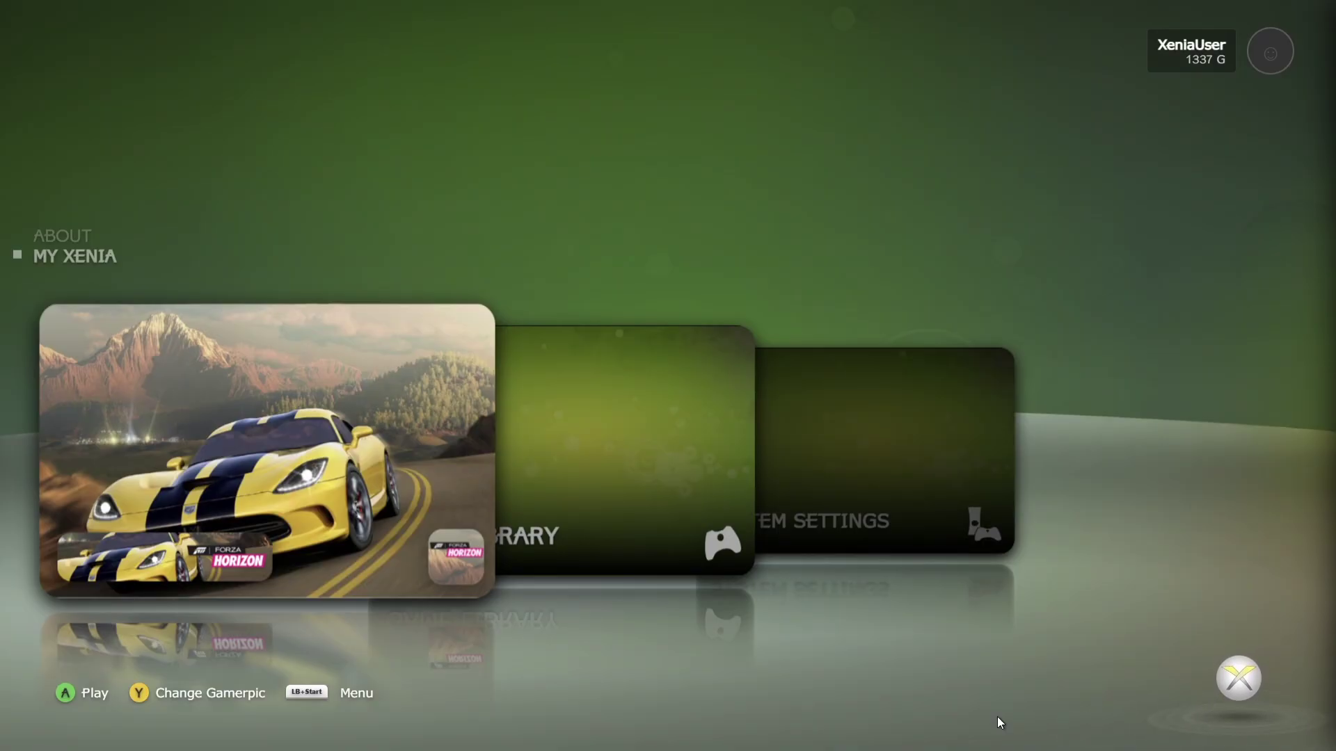
{"action": "left_click", "coordinate": [261, 464]}
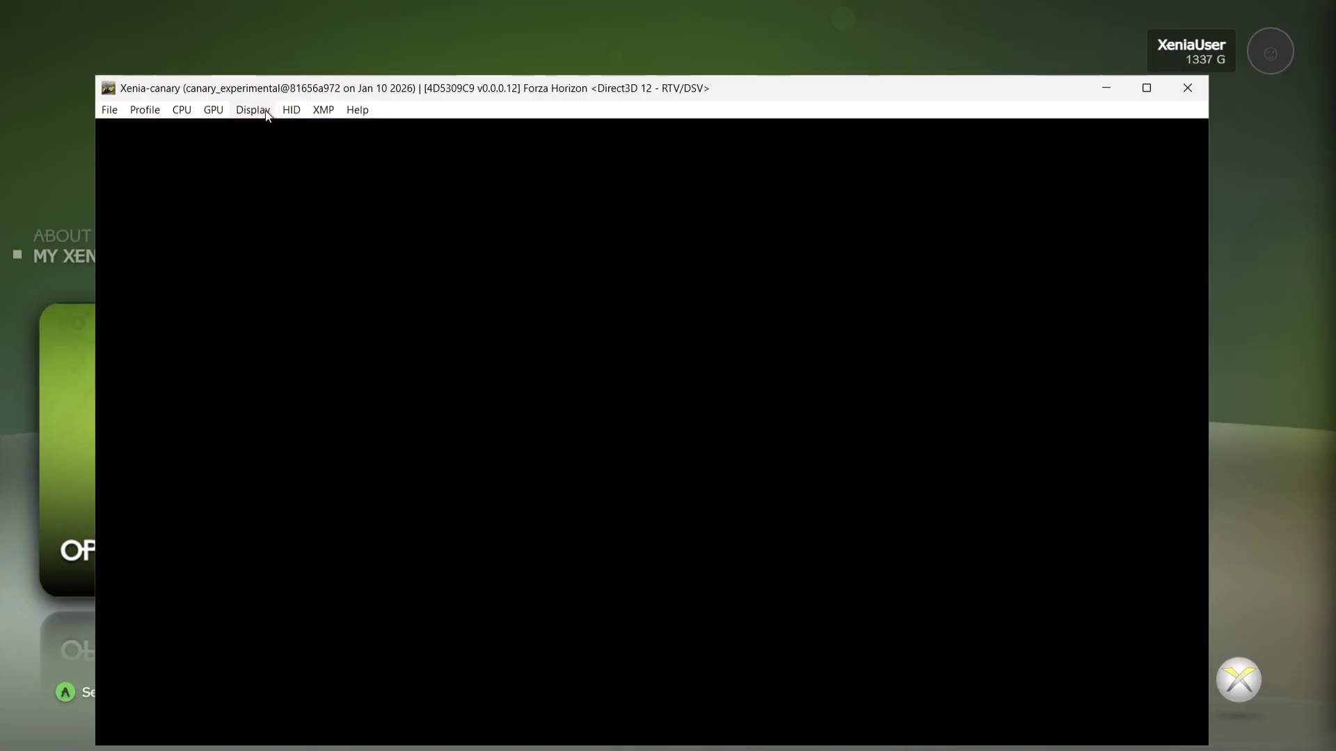
{"action": "left_click", "coordinate": [253, 110]}
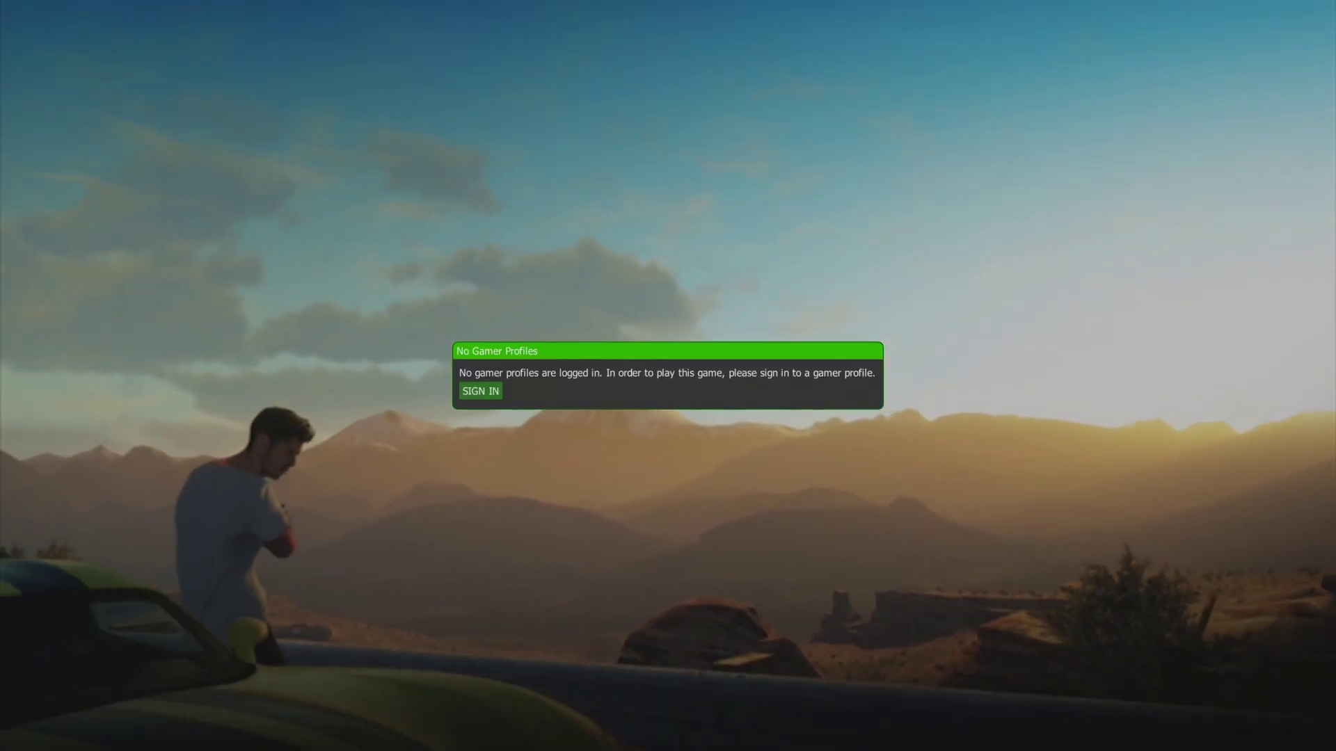
Start signing in from the game's no-profile prompt and create a new gamer profile with the chosen gamertag.
{"action": "left_click", "coordinate": [492, 394]}
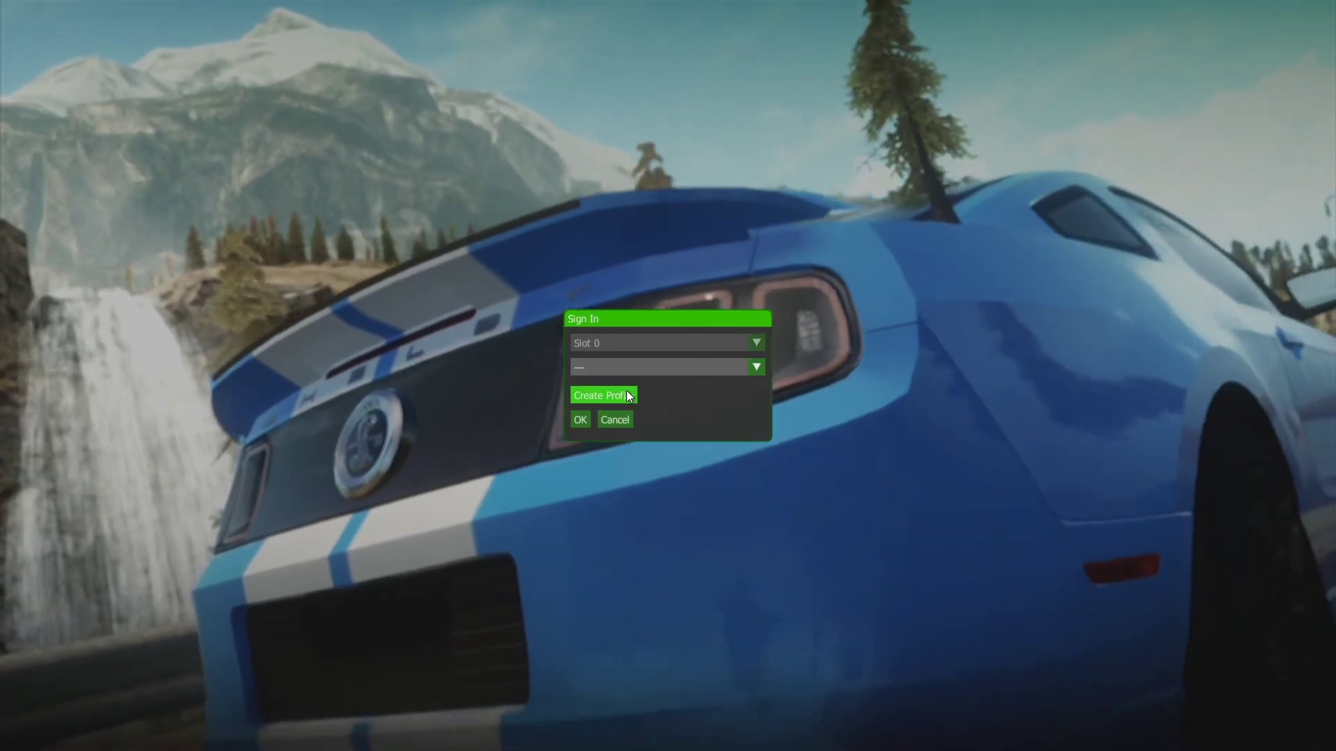
{"action": "left_click", "coordinate": [627, 394]}
{"action": "type", "text": "j"}
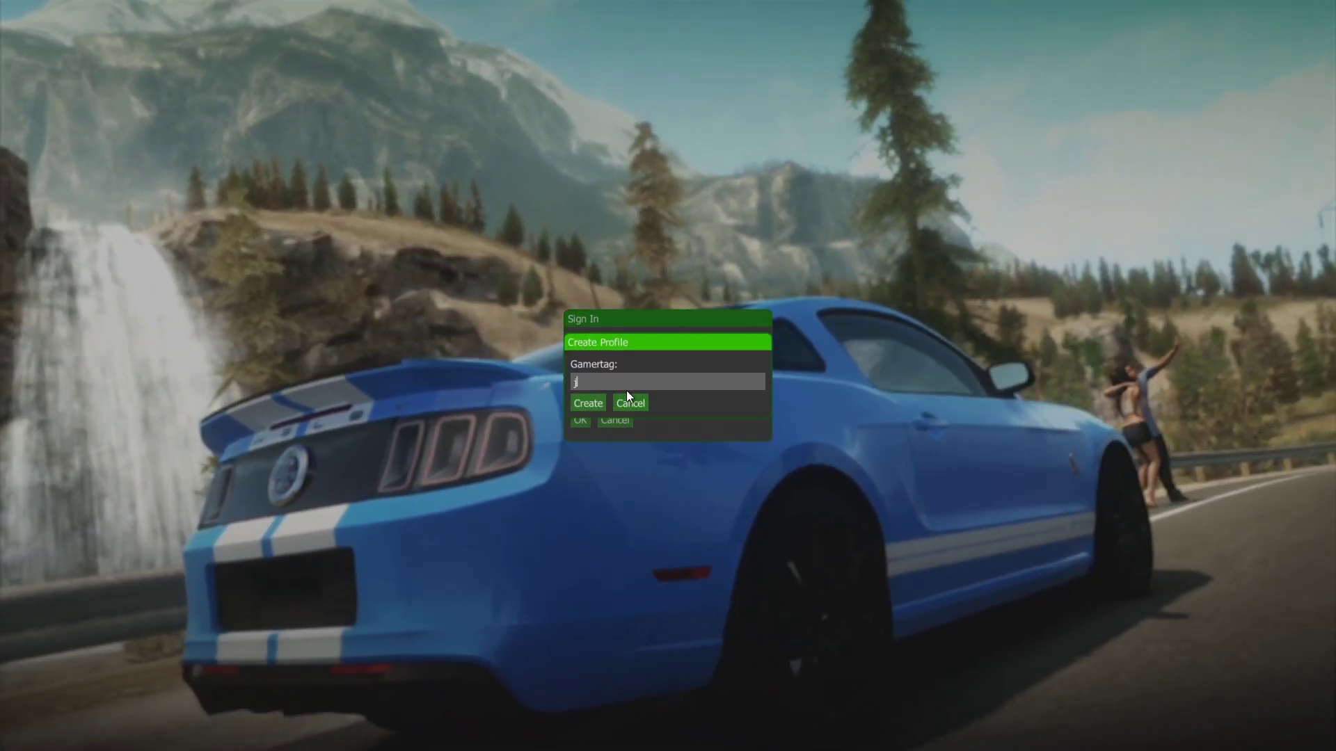
{"action": "type", "text": "ustjamie"}
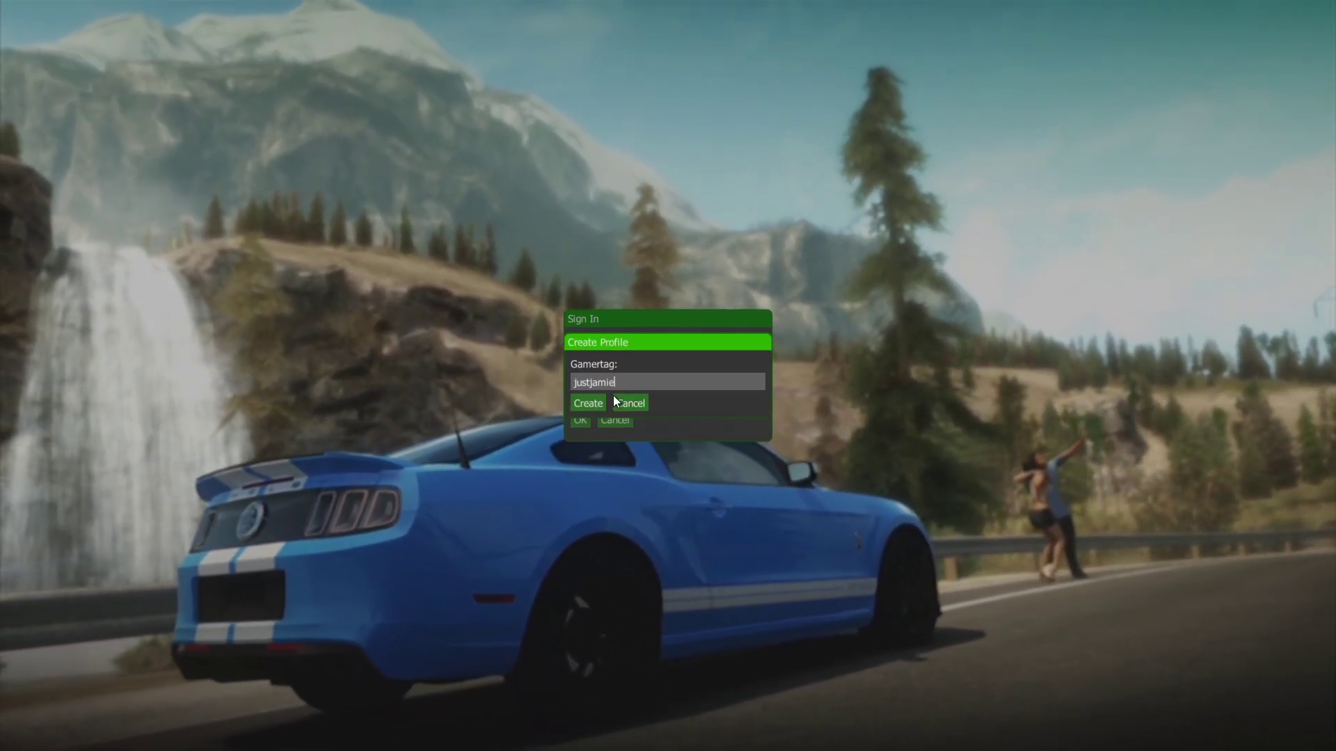
{"action": "left_click", "coordinate": [588, 404]}
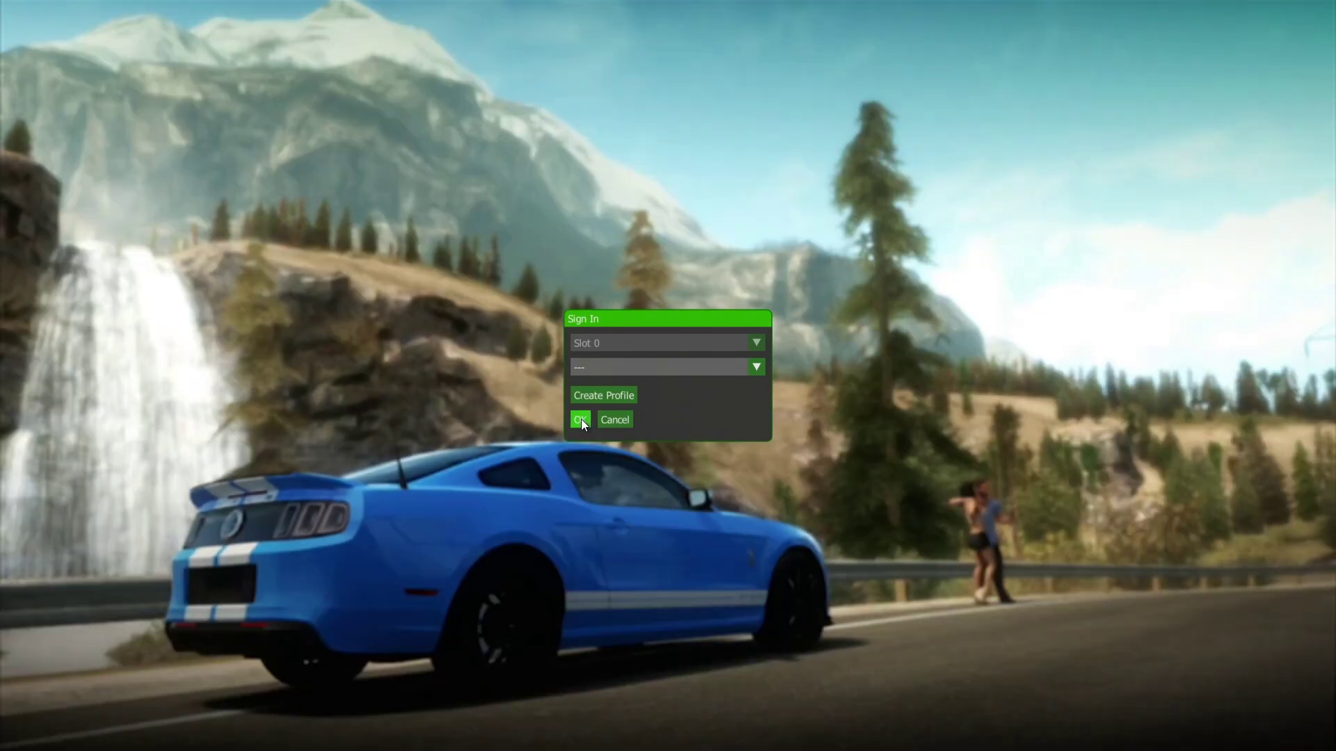
Sign in to the game with the newly created gamer profile assigned to Slot 0.
{"action": "left_click", "coordinate": [581, 419]}
{"action": "key", "text": "Return"}
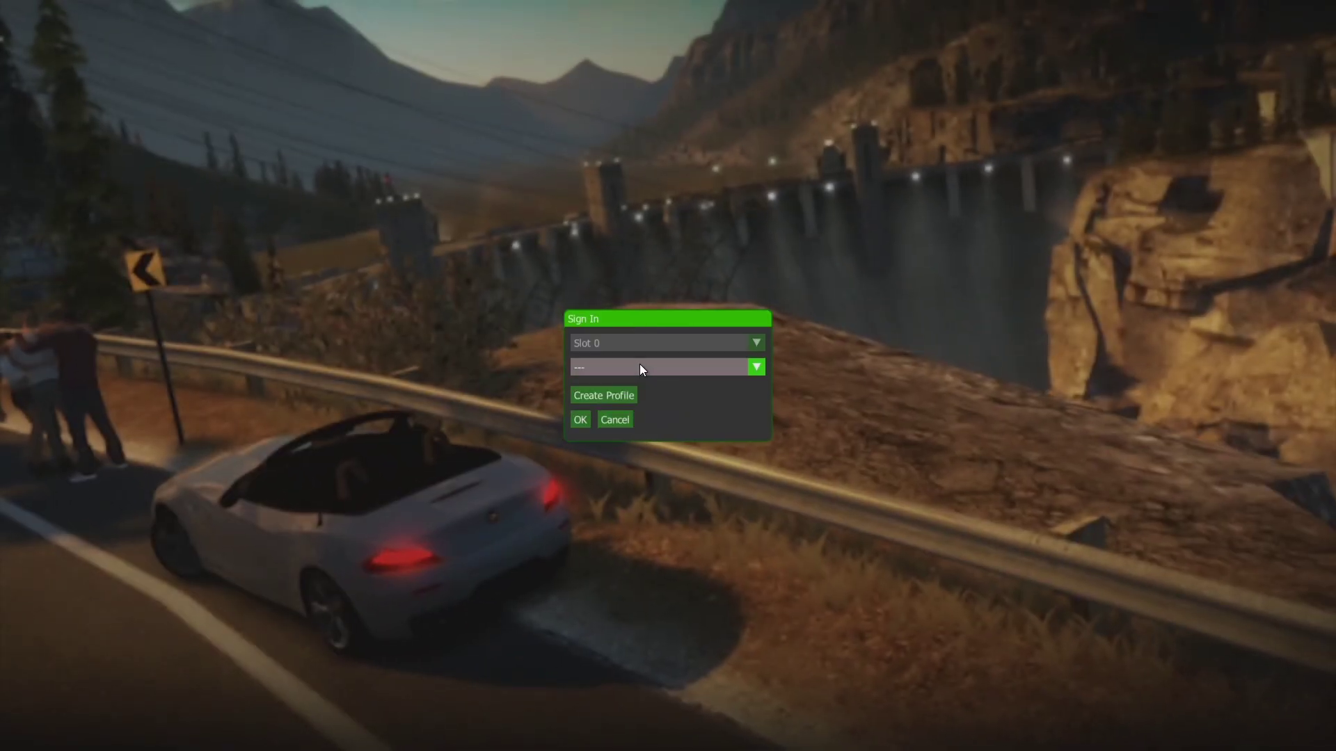
{"action": "left_click", "coordinate": [640, 366]}
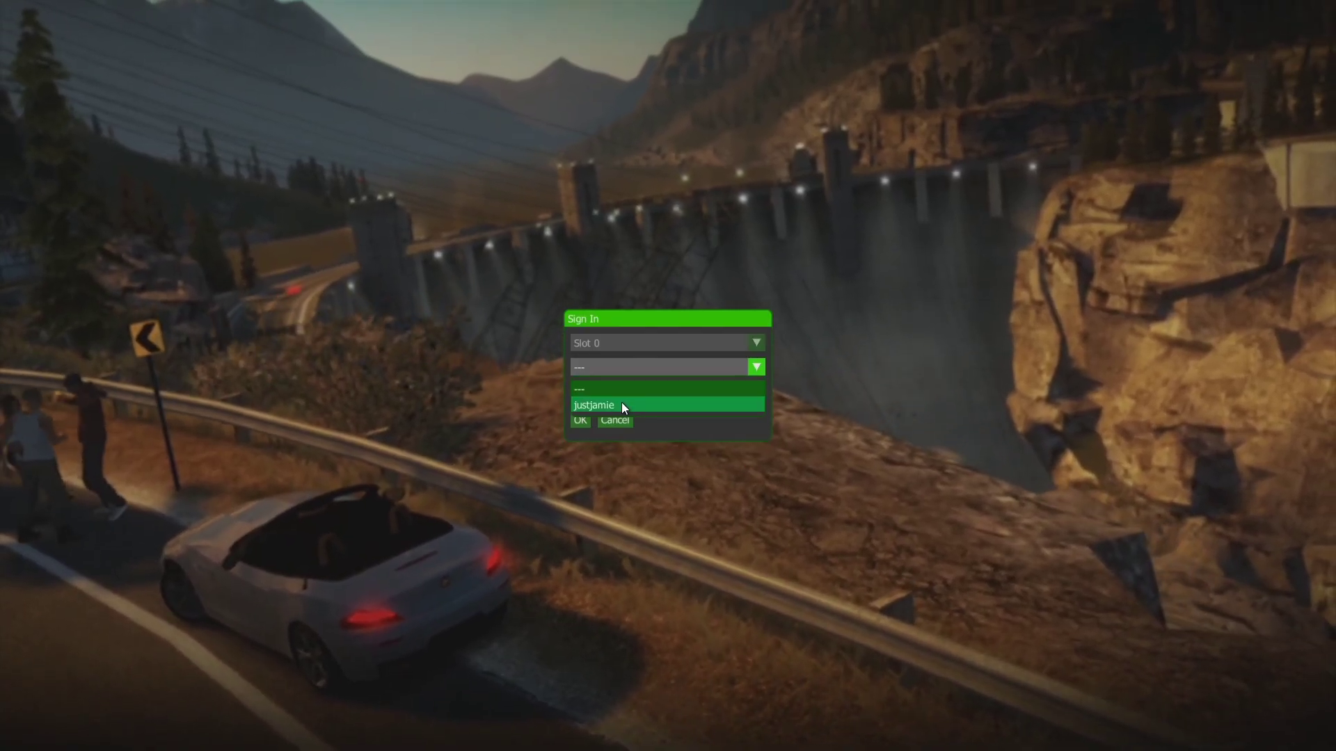
{"action": "left_click", "coordinate": [620, 403]}
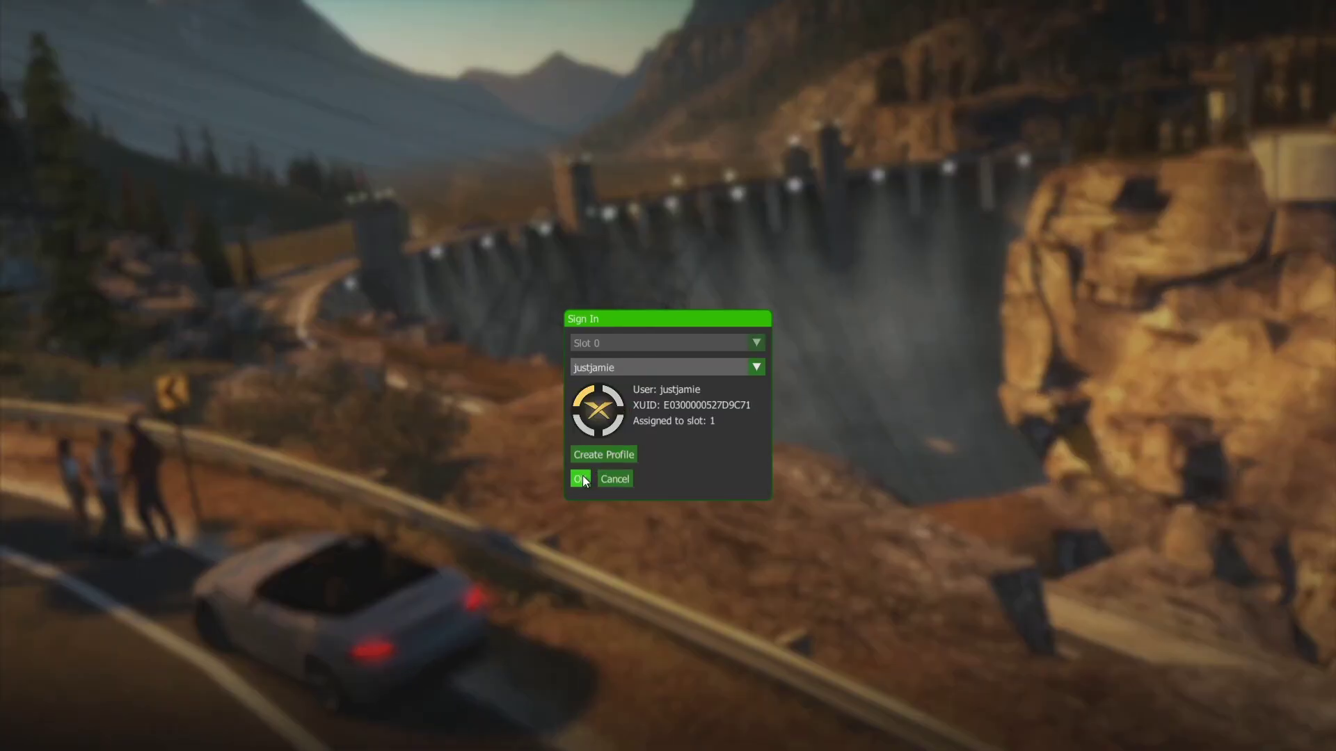
{"action": "left_click", "coordinate": [580, 478]}
{"action": "key", "text": "Down"}
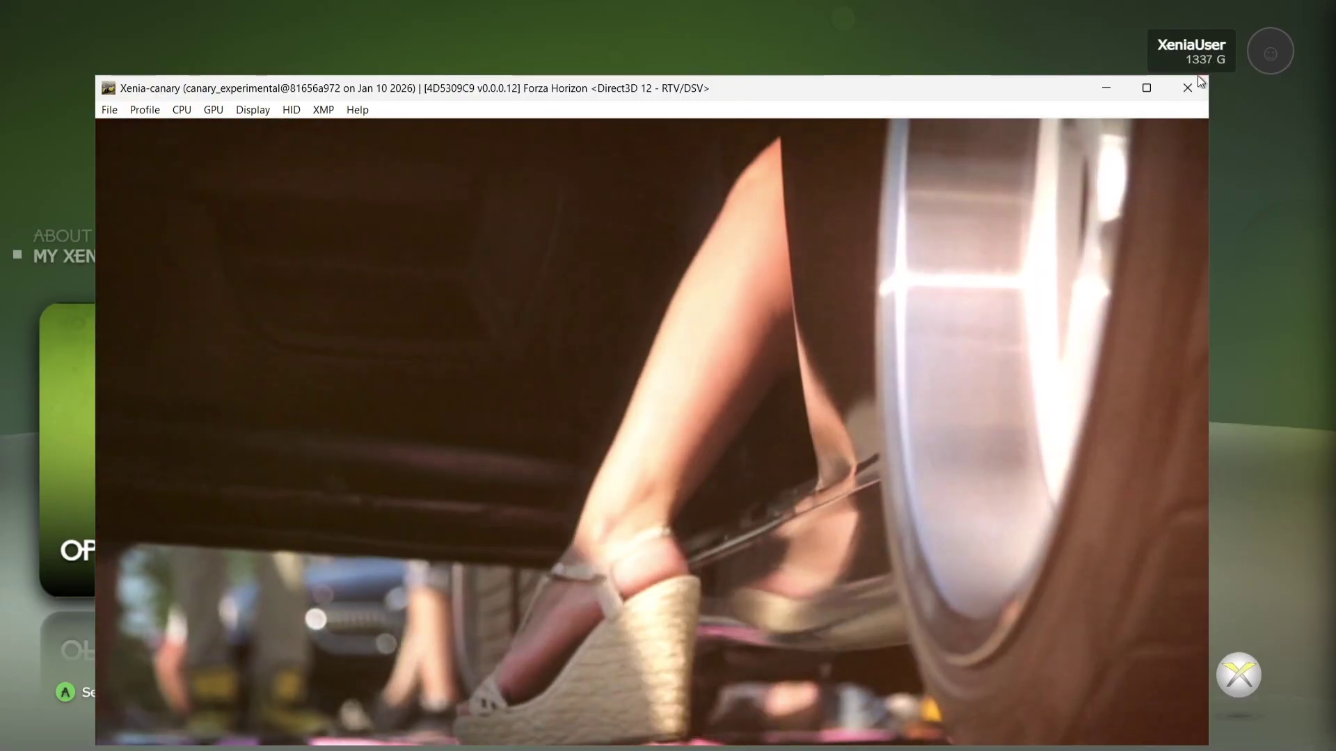
Close the emulator window and set the dashboard gamerpic to the photo starting with 403174700 in the Pictures folder.
{"action": "left_click", "coordinate": [1187, 89]}
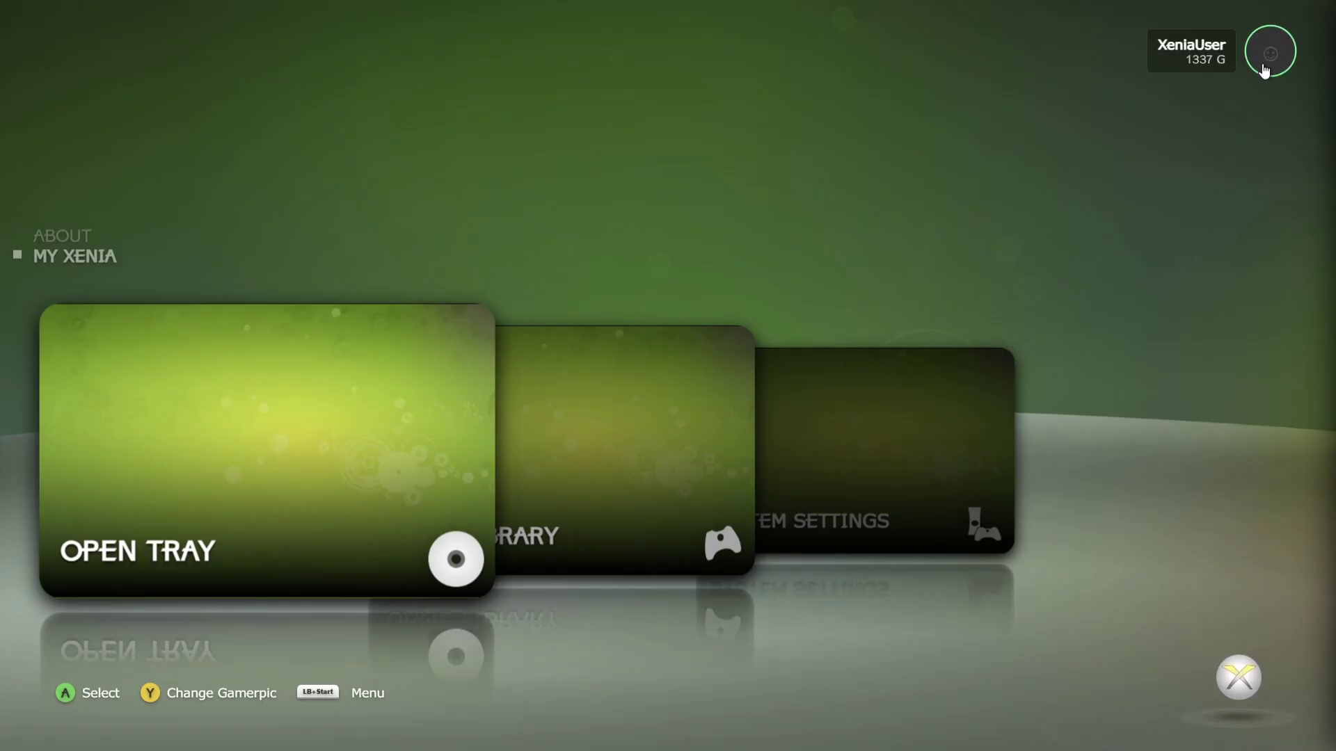
{"action": "left_click", "coordinate": [1271, 67]}
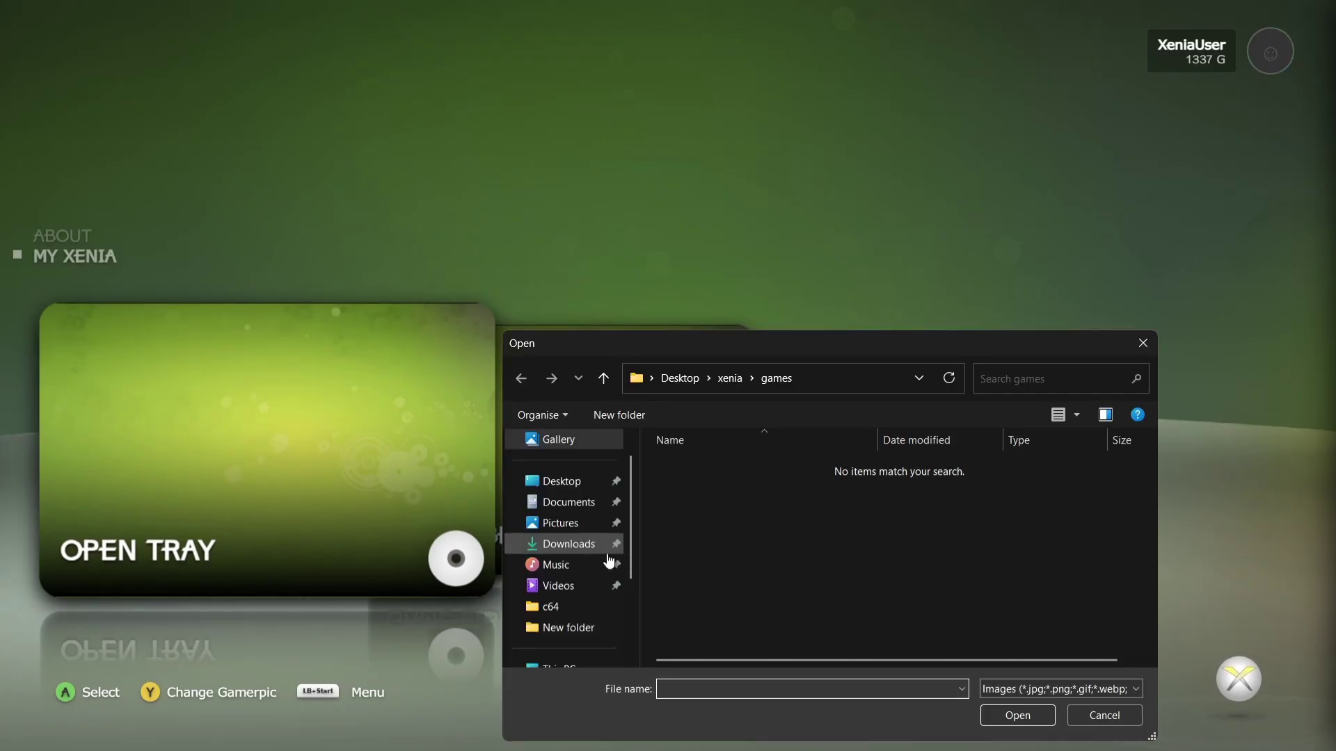
{"action": "left_click", "coordinate": [556, 529]}
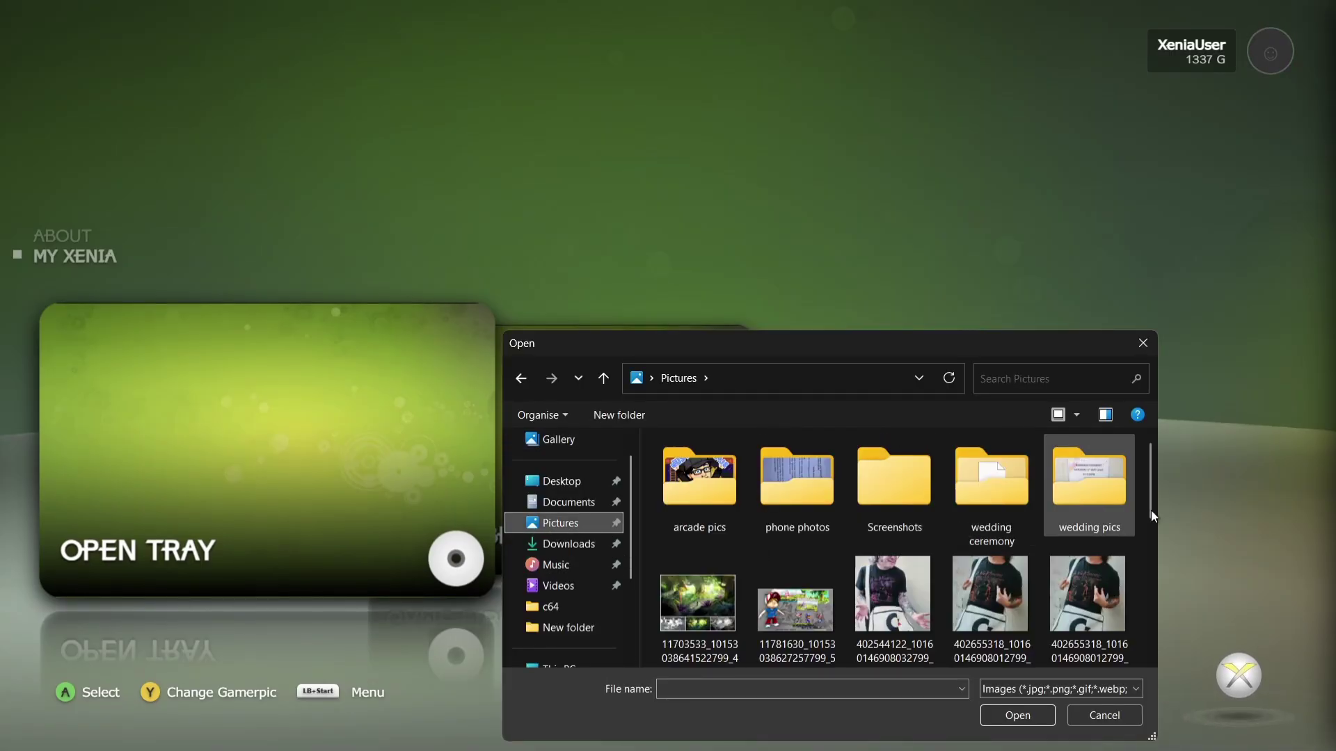
{"action": "scroll", "coordinate": [1151, 501], "scroll_direction": "down", "scroll_amount": 2}
{"action": "scroll", "coordinate": [1150, 515], "scroll_direction": "down", "scroll_amount": 2}
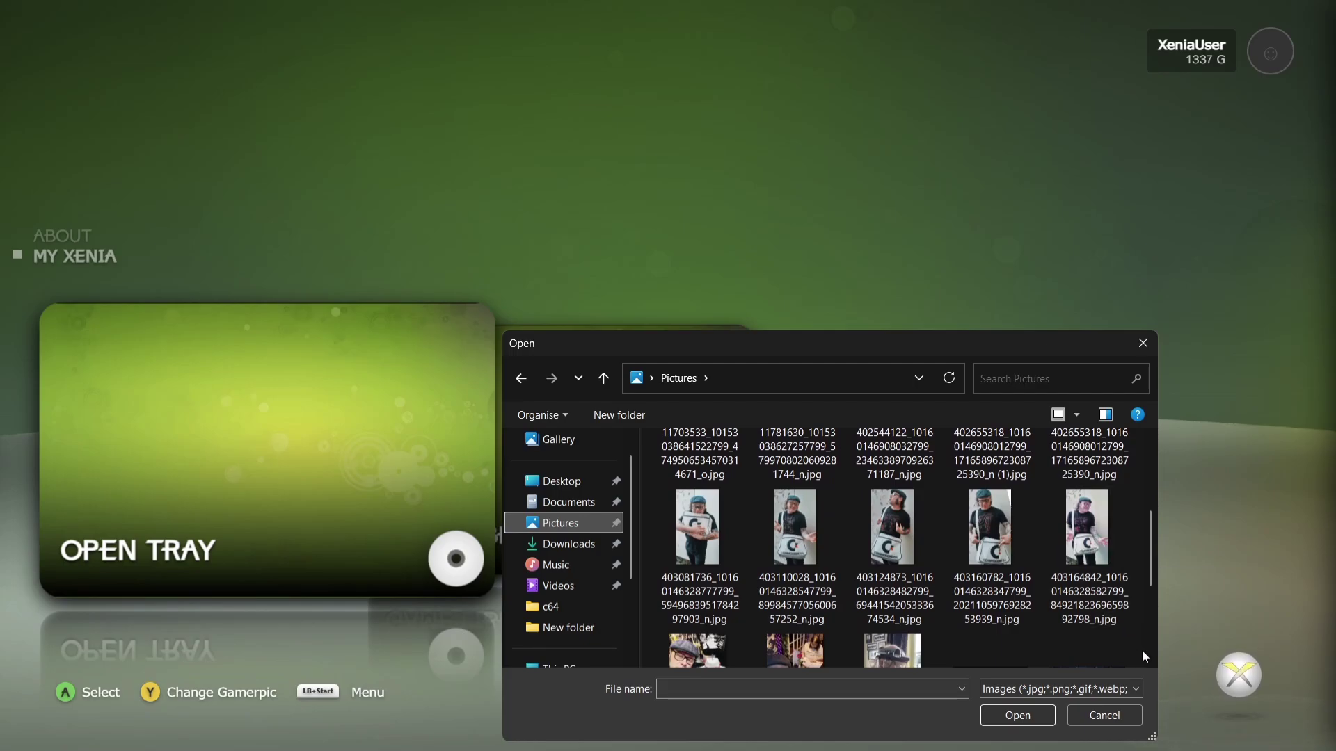
{"action": "scroll", "coordinate": [1149, 564], "scroll_direction": "down", "scroll_amount": 2}
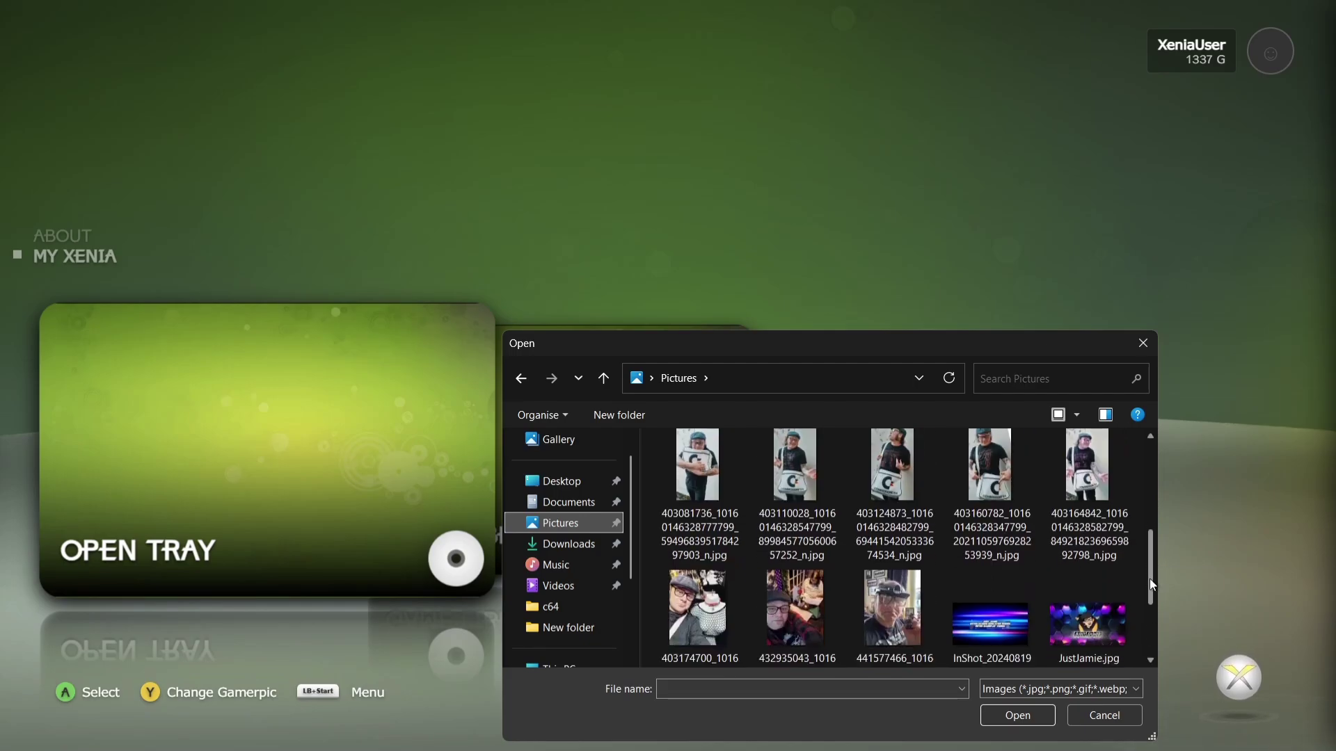
{"action": "double_click", "coordinate": [695, 587]}
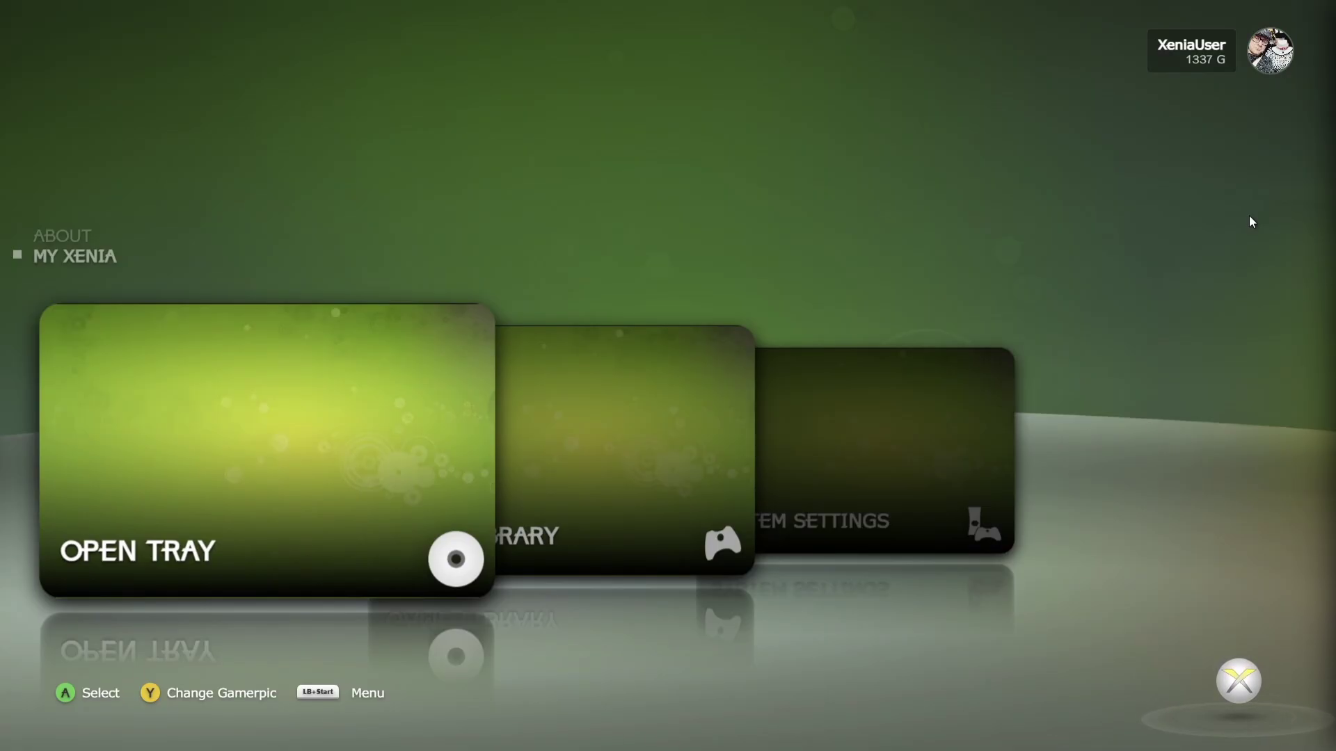
Look through the Home and Games pages of the dashboard's guide menu and close it.
{"action": "key", "text": "Home"}
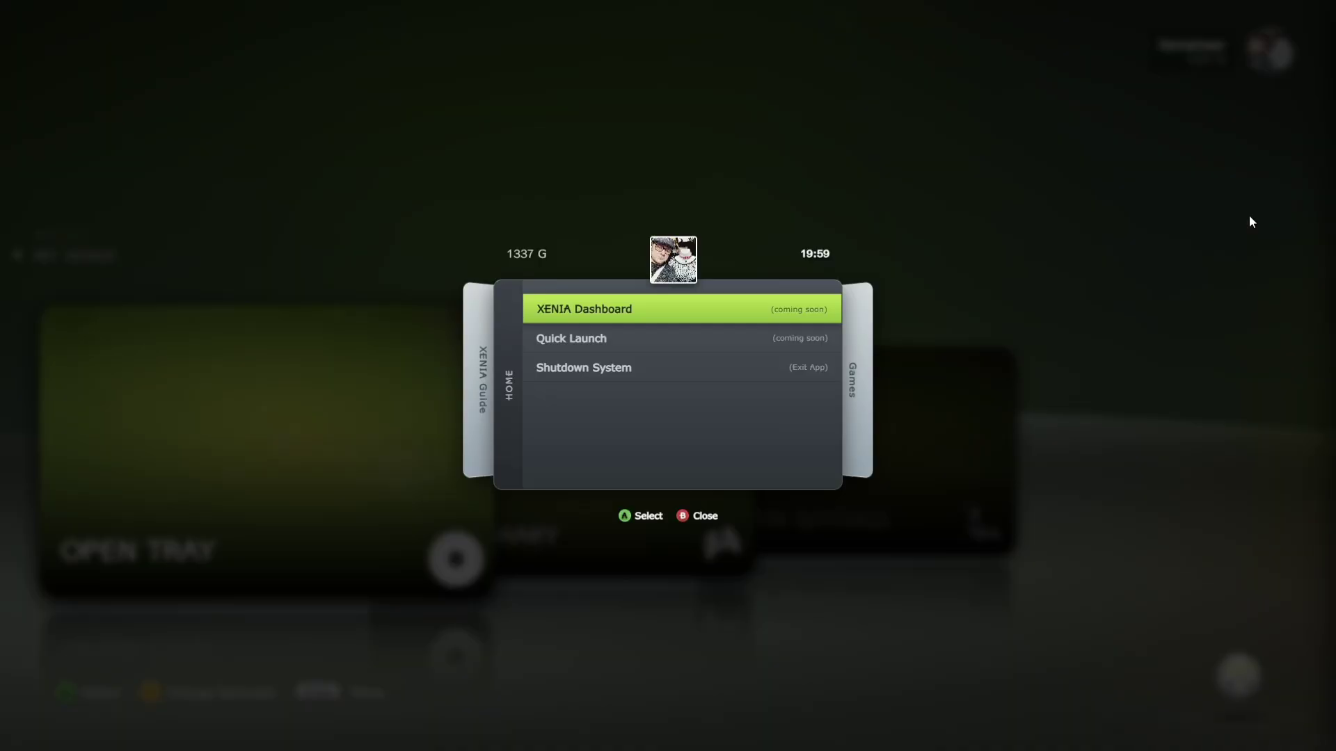
{"action": "key", "text": "Right"}
{"action": "key", "text": "Left"}
{"action": "key", "text": "Escape"}
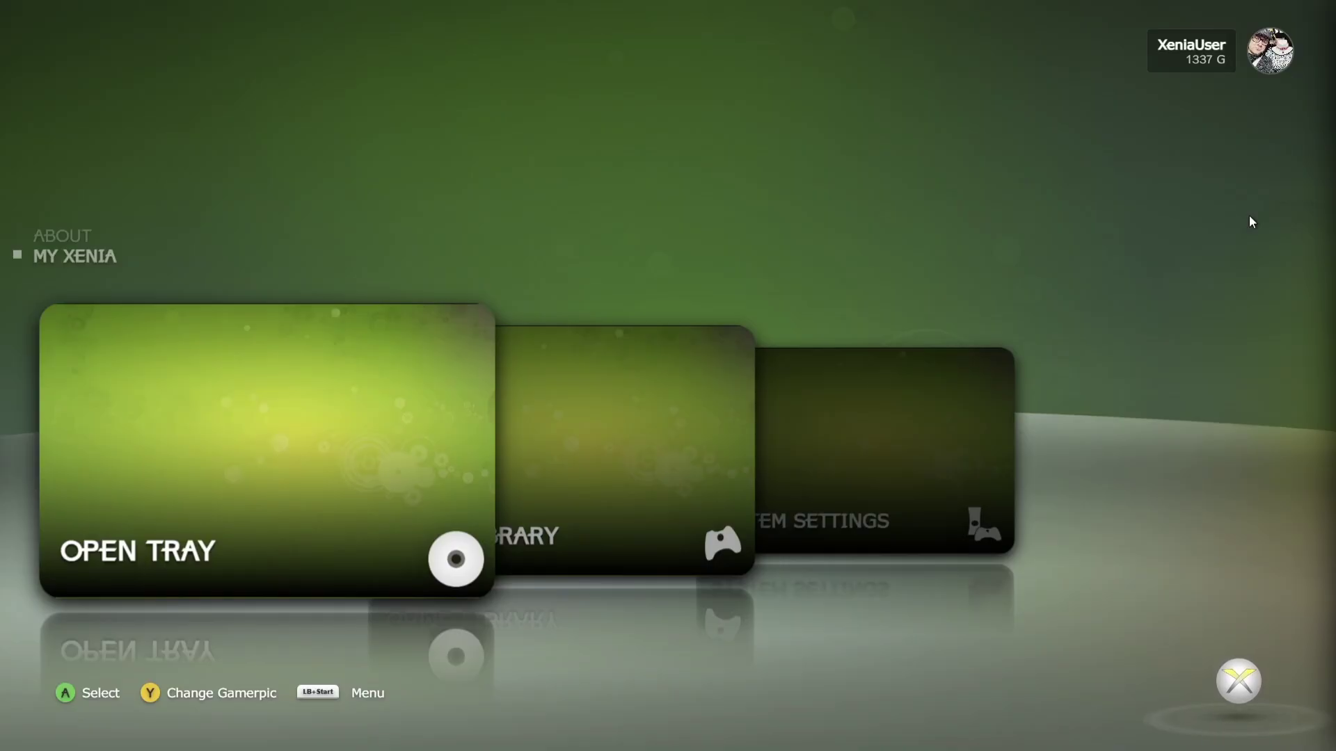
Set the Background Wallpaper in System Settings to InShot_20240819_144253698.jpg from the Pictures folder.
{"action": "key", "text": "Right"}
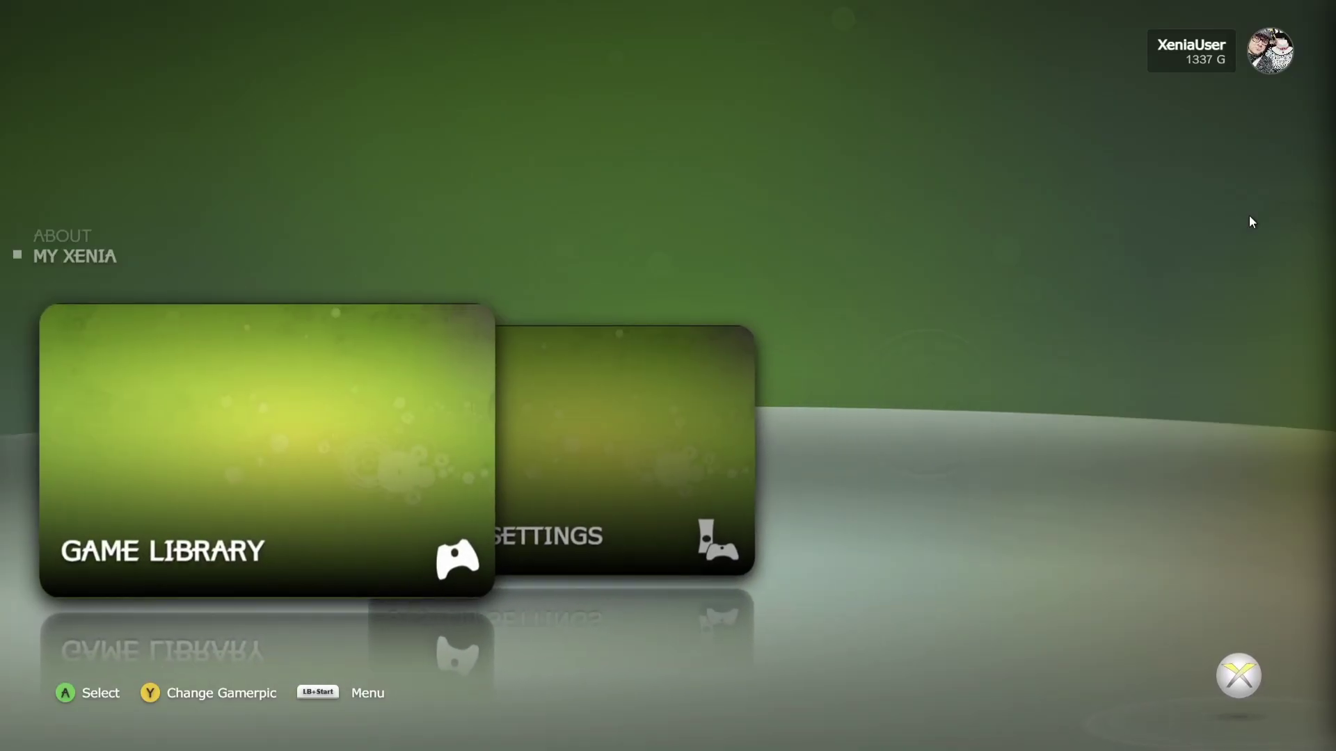
{"action": "key", "text": "Right"}
{"action": "key", "text": "Return"}
{"action": "key", "text": "Down"}
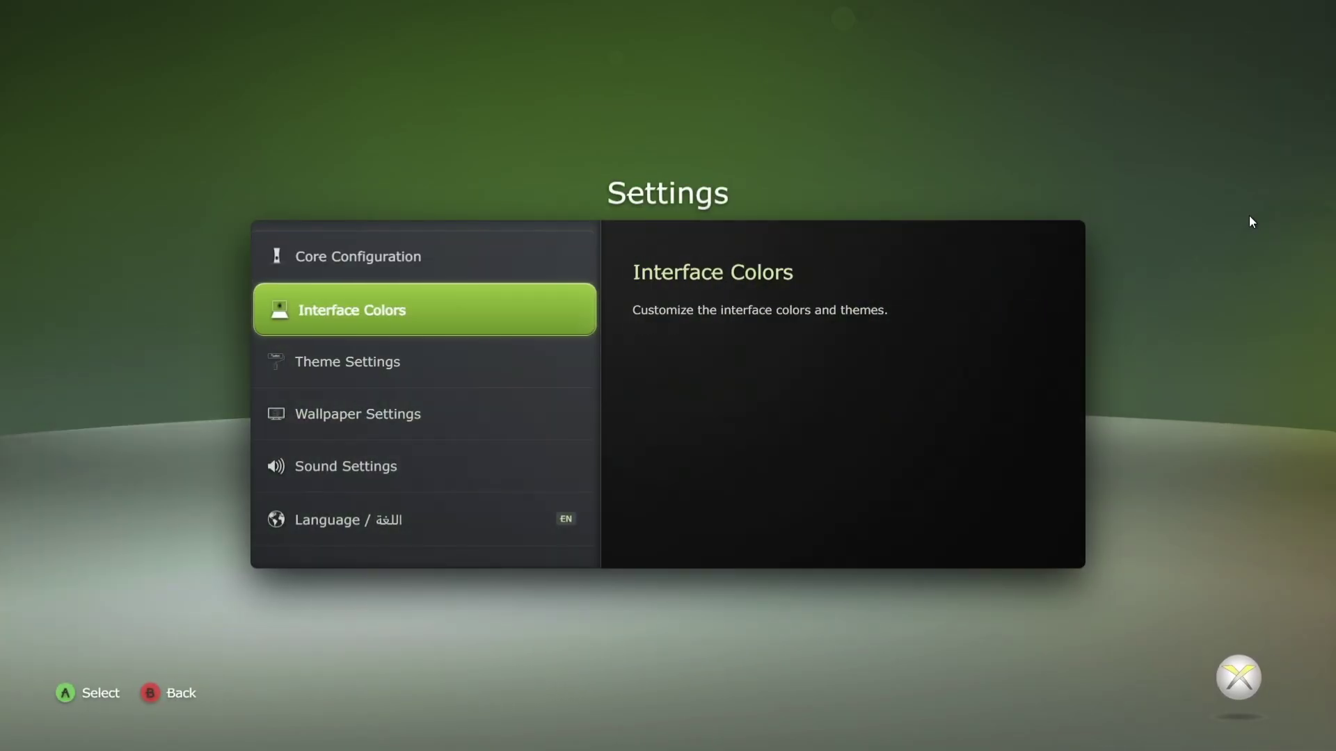
{"action": "key", "text": "Down"}
{"action": "key", "text": "Down"}
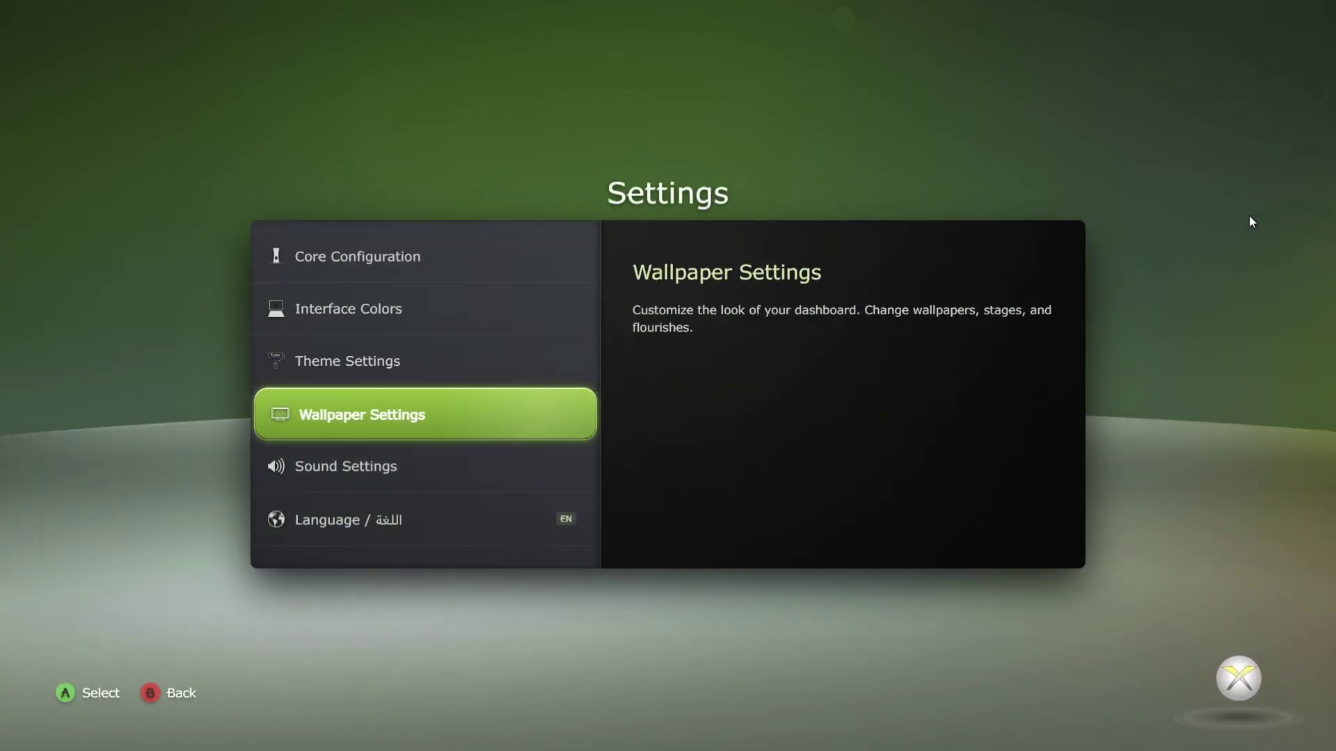
{"action": "key", "text": "Return"}
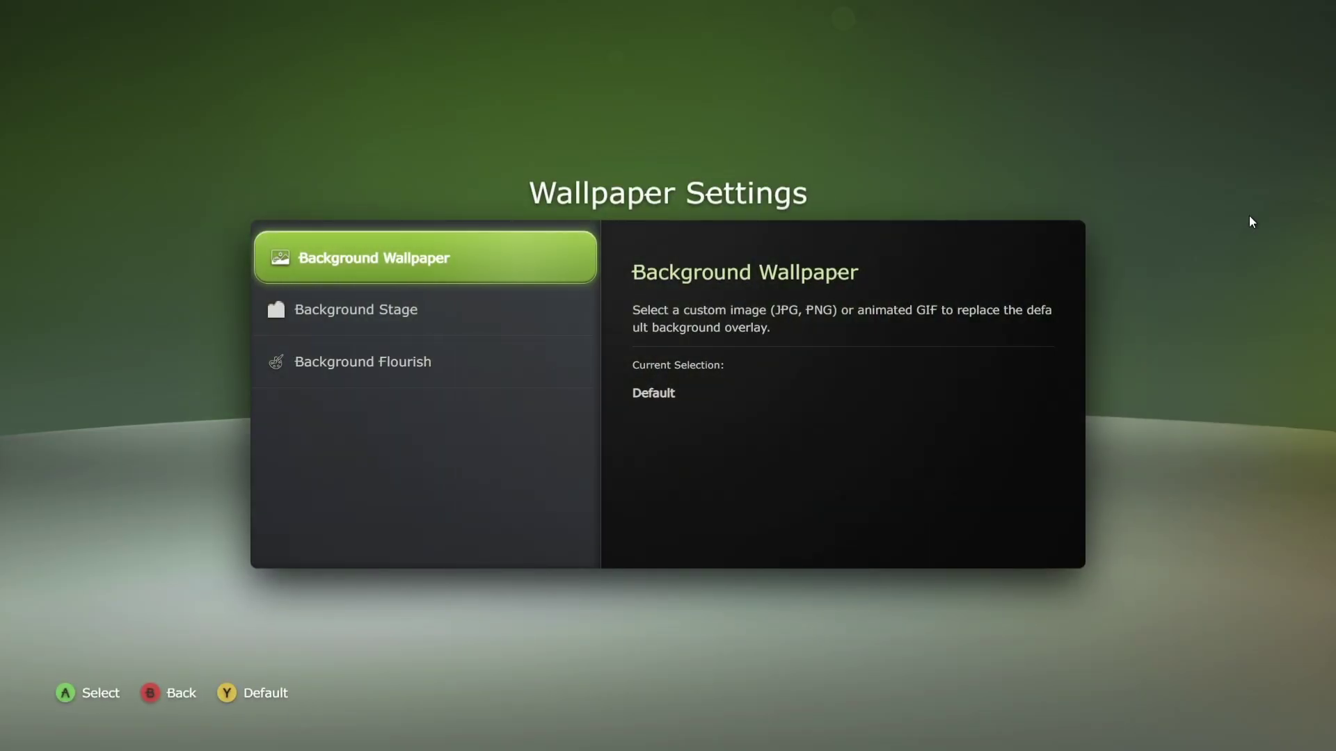
{"action": "key", "text": "Return"}
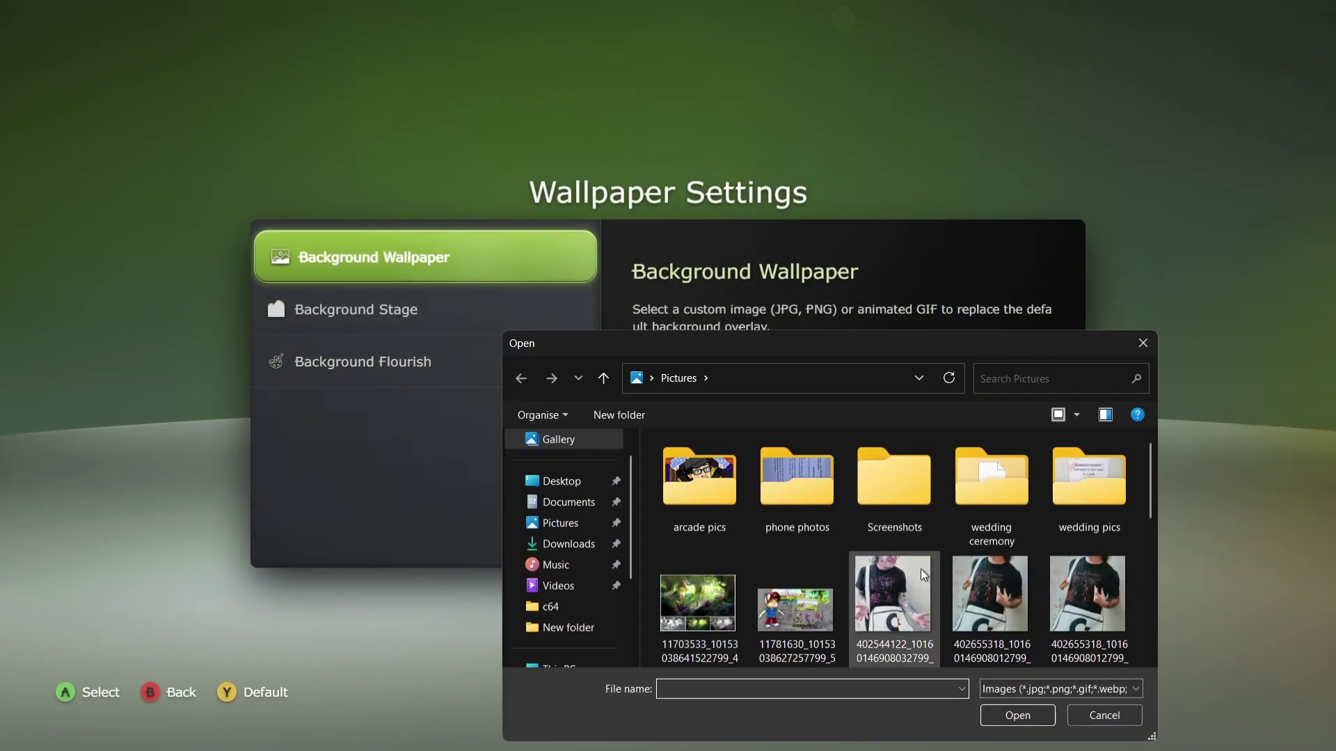
{"action": "left_click_drag", "start_coordinate": [1150, 487], "coordinate": [1135, 586]}
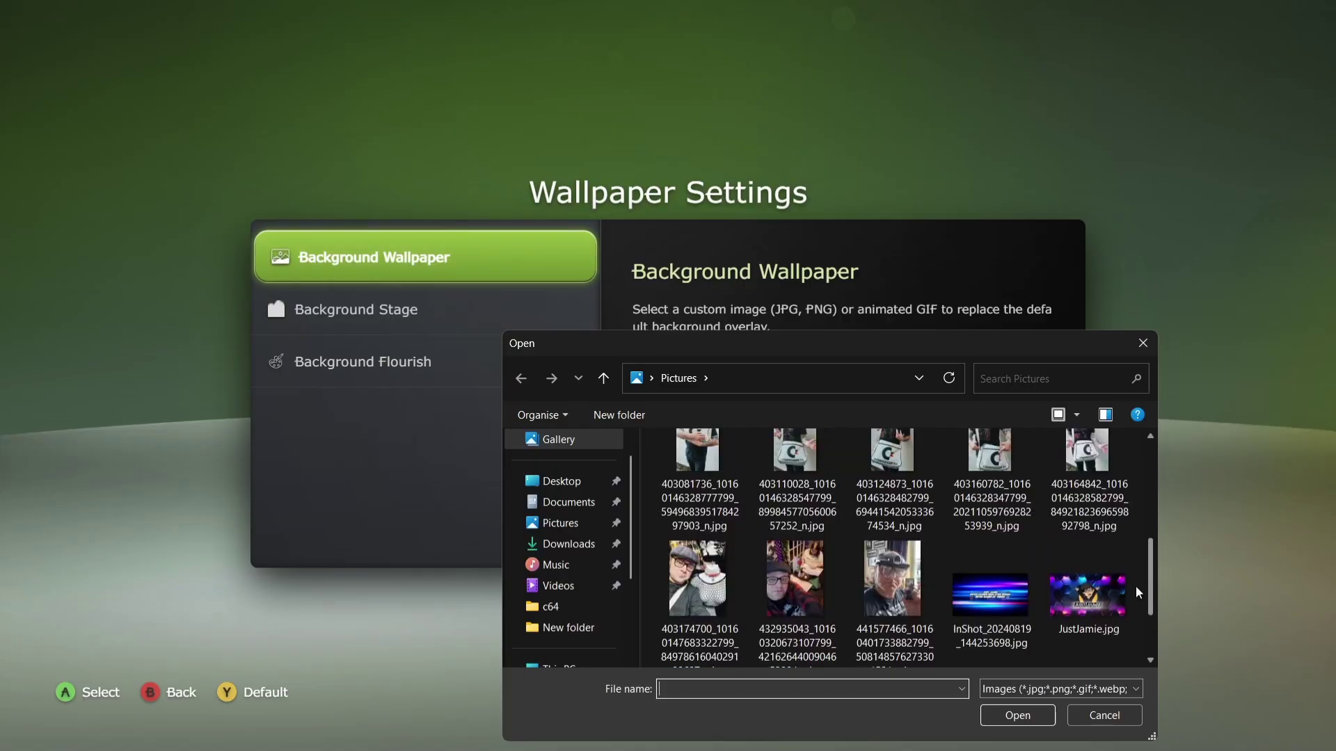
{"action": "double_click", "coordinate": [1003, 598]}
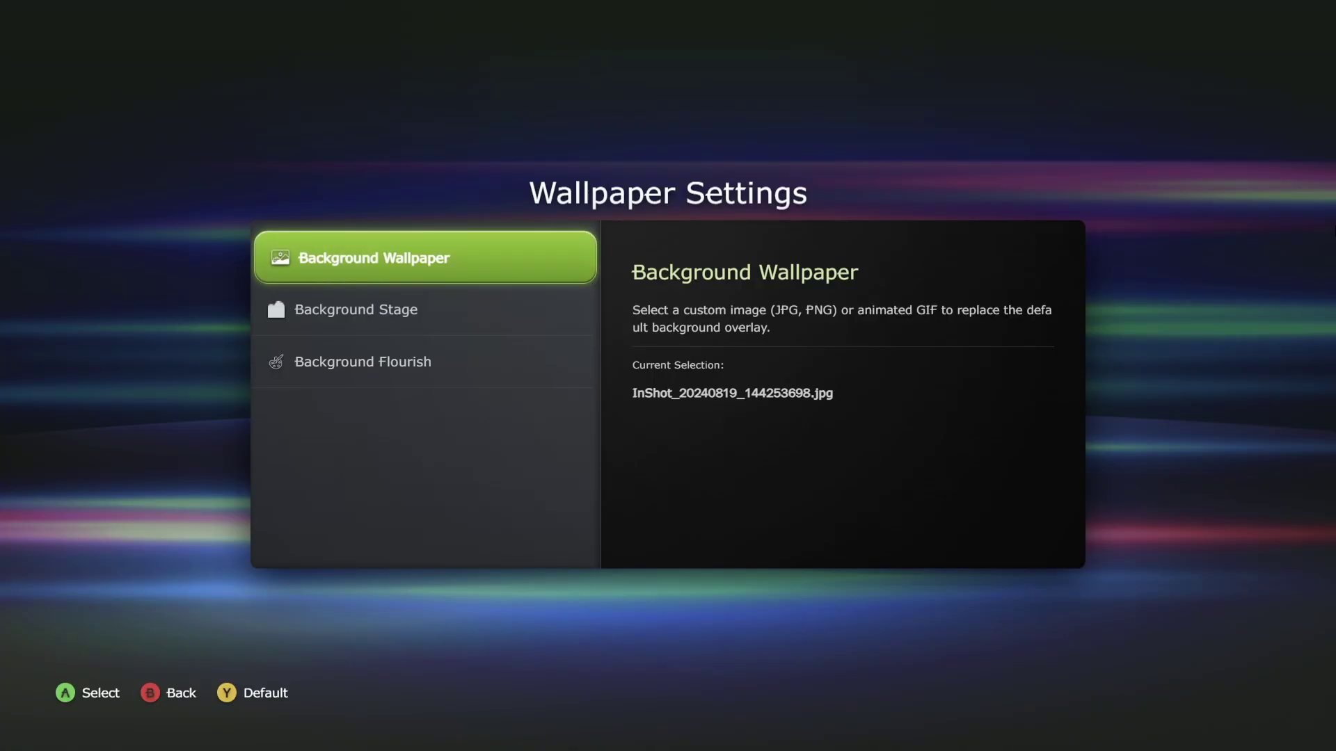
Review the Background Stage and Background Flourish options and the volume and Background Music options in Sound Settings, returning to the home screen.
{"action": "key", "text": "Down"}
{"action": "key", "text": "Down"}
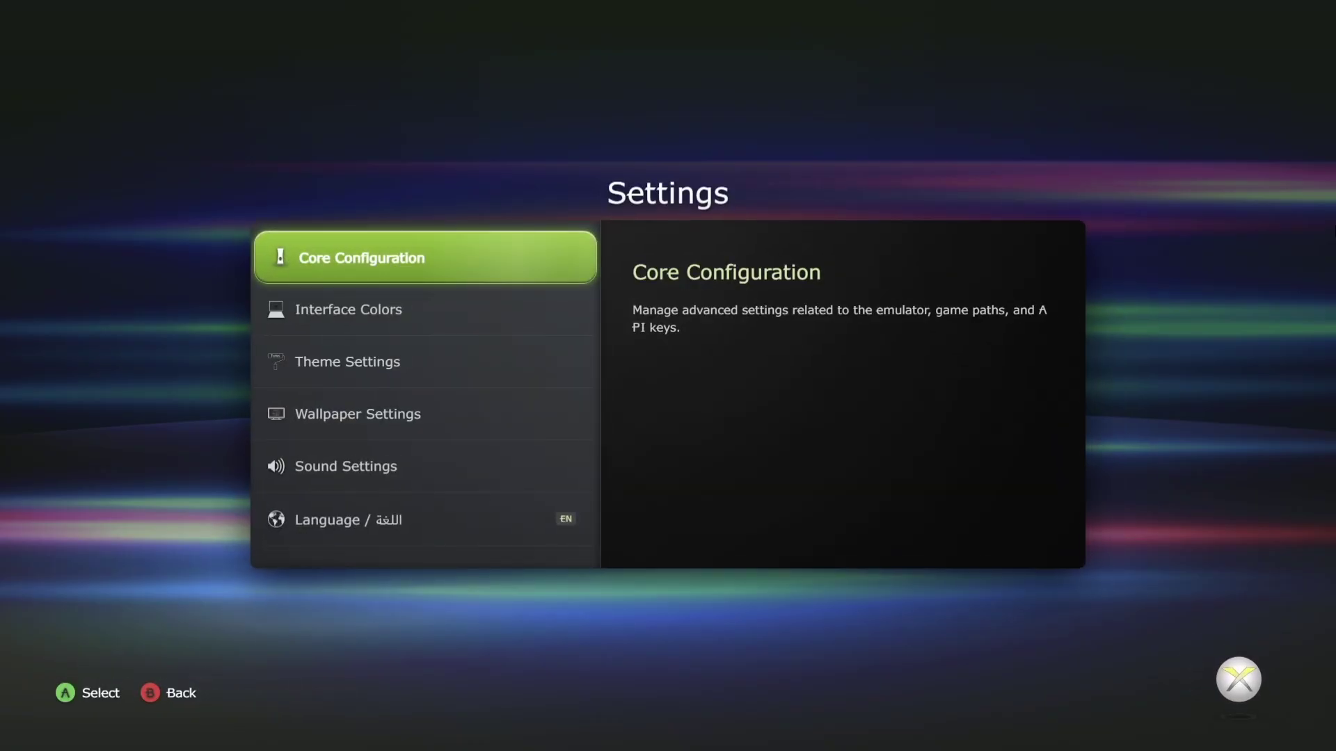
{"action": "key", "text": "Down"}
{"action": "key", "text": "Down"}
{"action": "key", "text": "Down"}
{"action": "key", "text": "Down"}
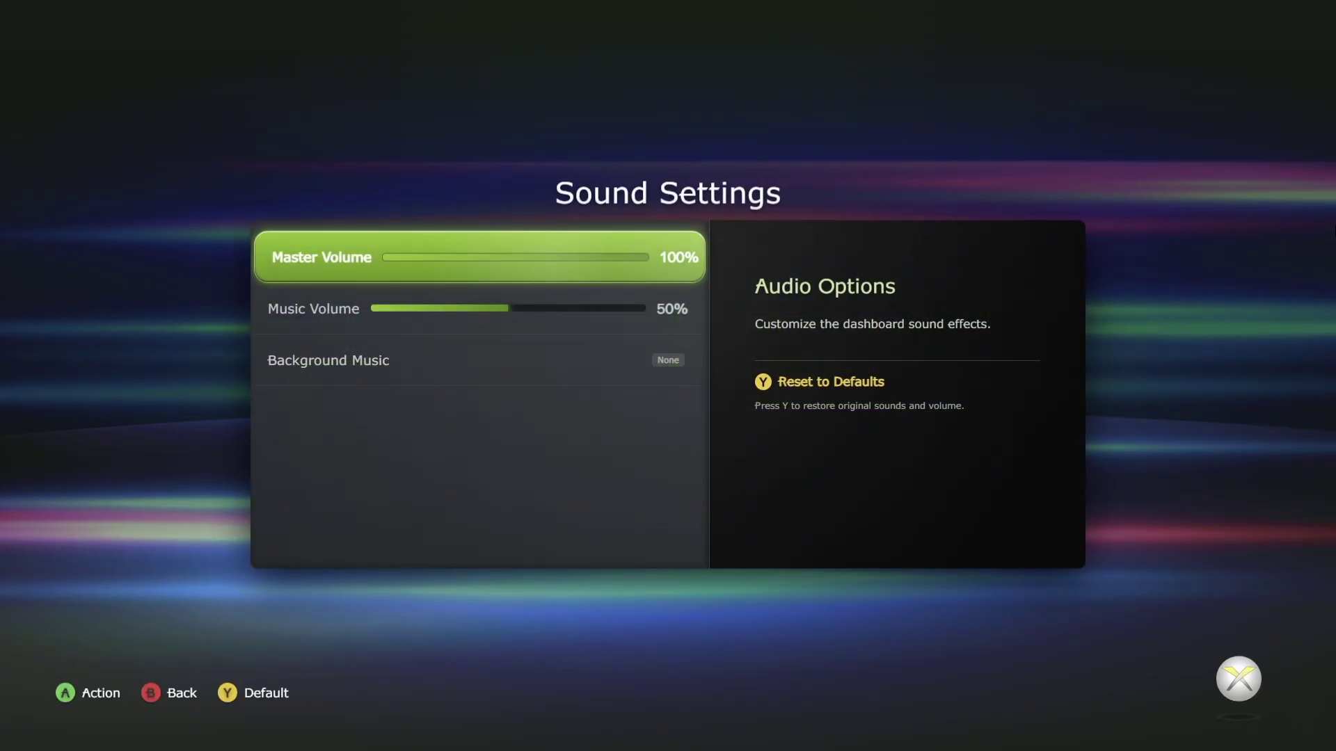
{"action": "key", "text": "Down"}
{"action": "key", "text": "Down"}
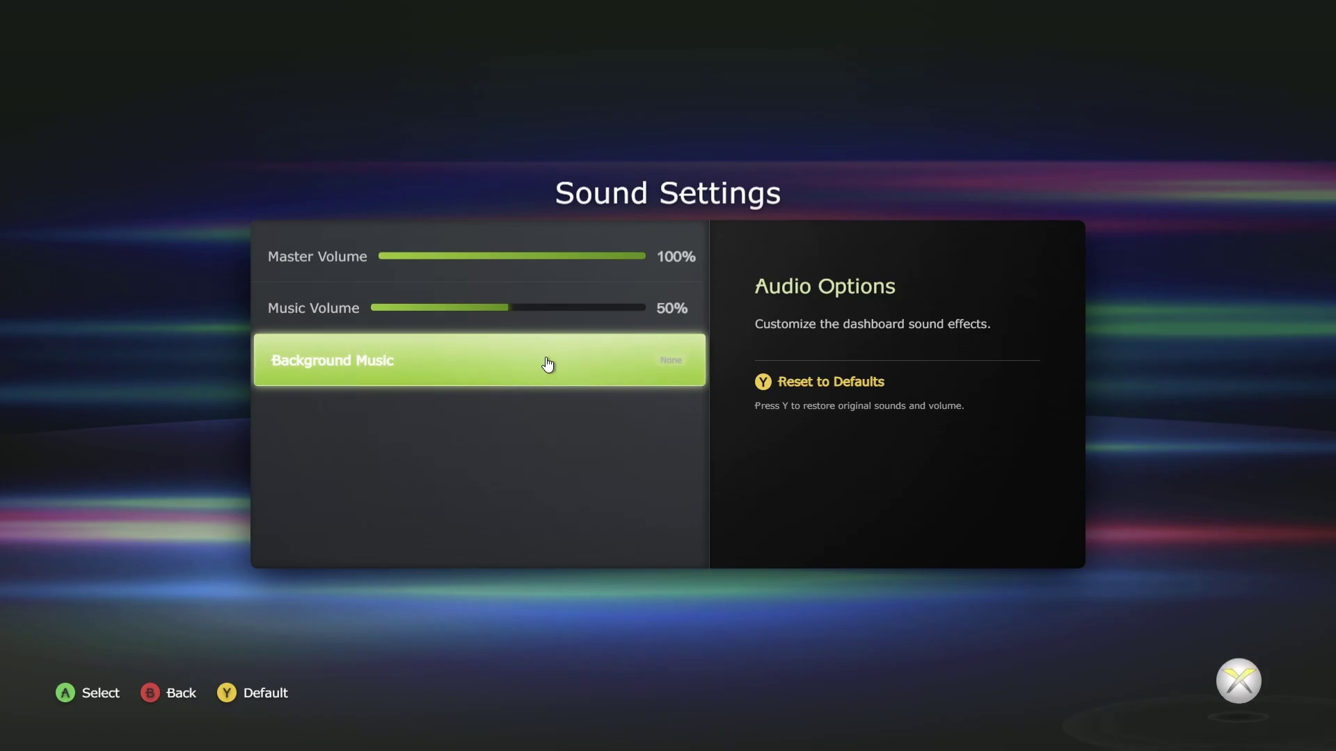
{"action": "key", "text": "Escape"}
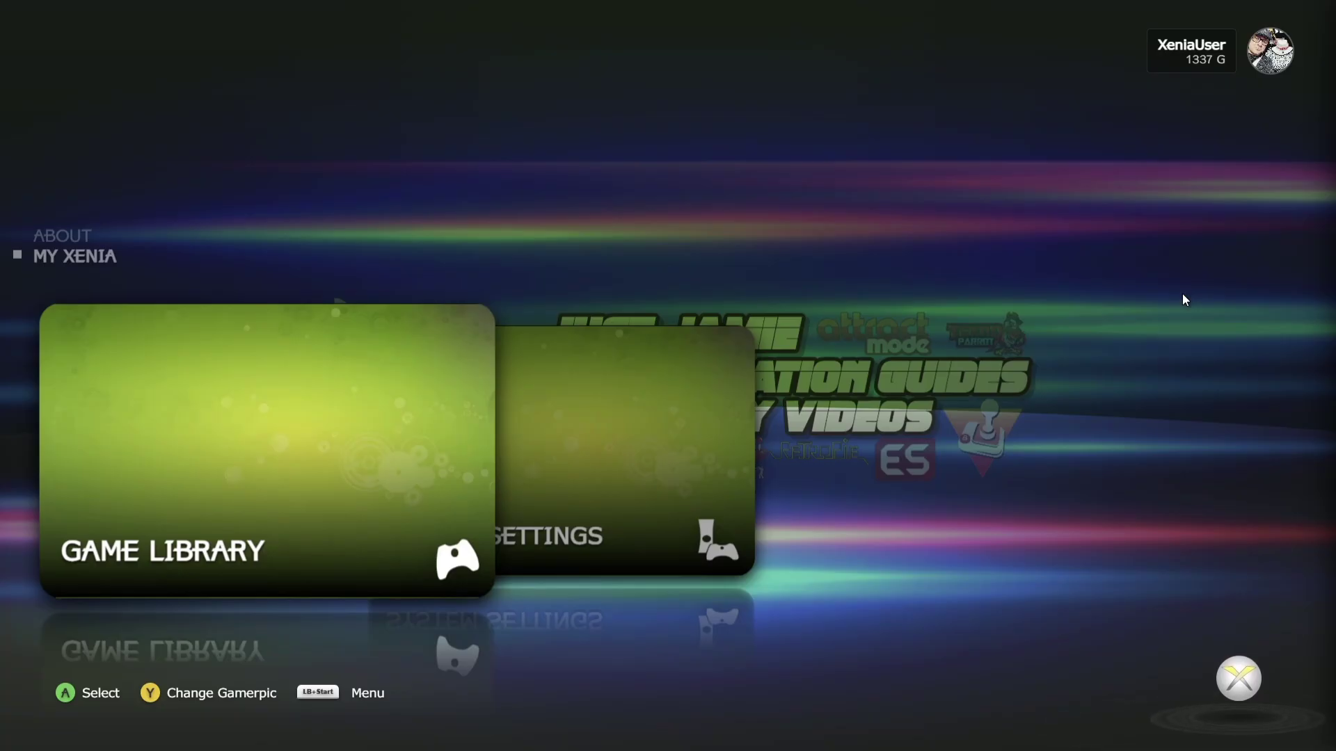
Open the Art Manager for Forza Horizon from the Game Library and examine its cover, hero, logo and icon artwork.
{"action": "key", "text": "Return"}
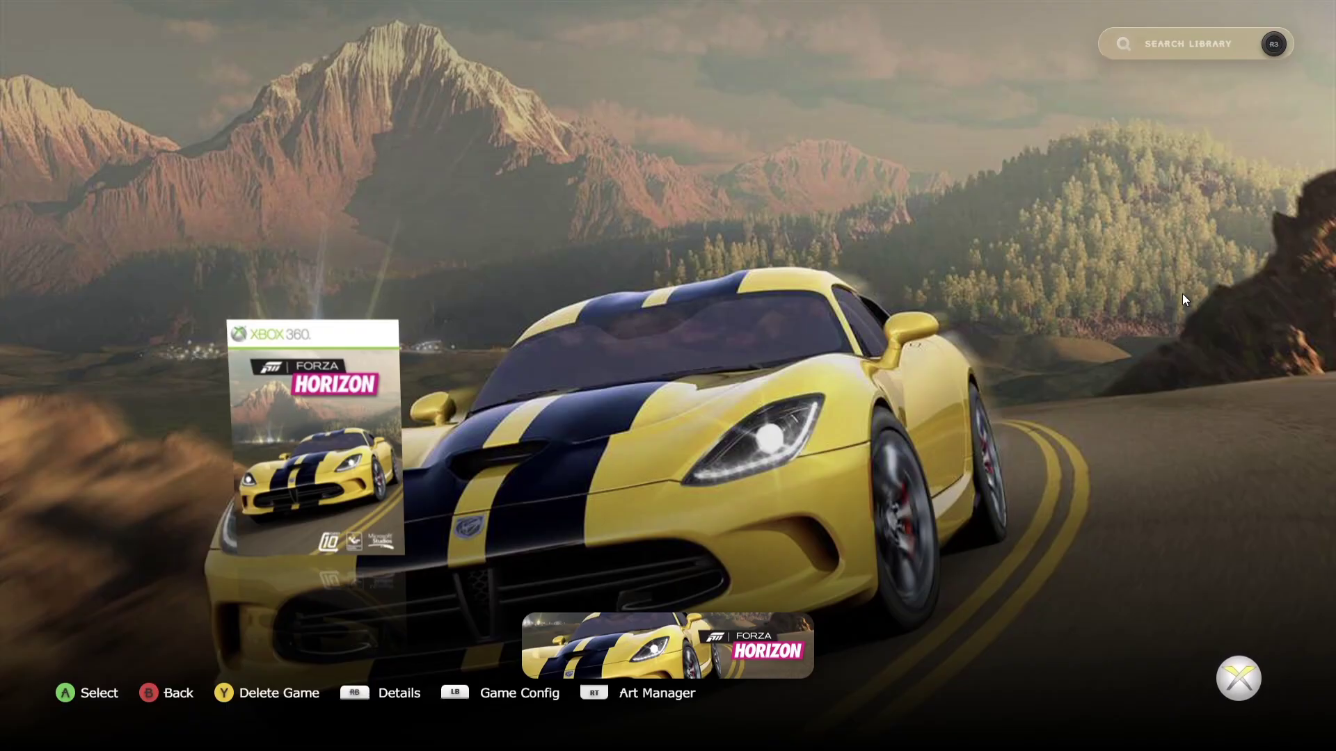
{"action": "key", "text": "Page_Down"}
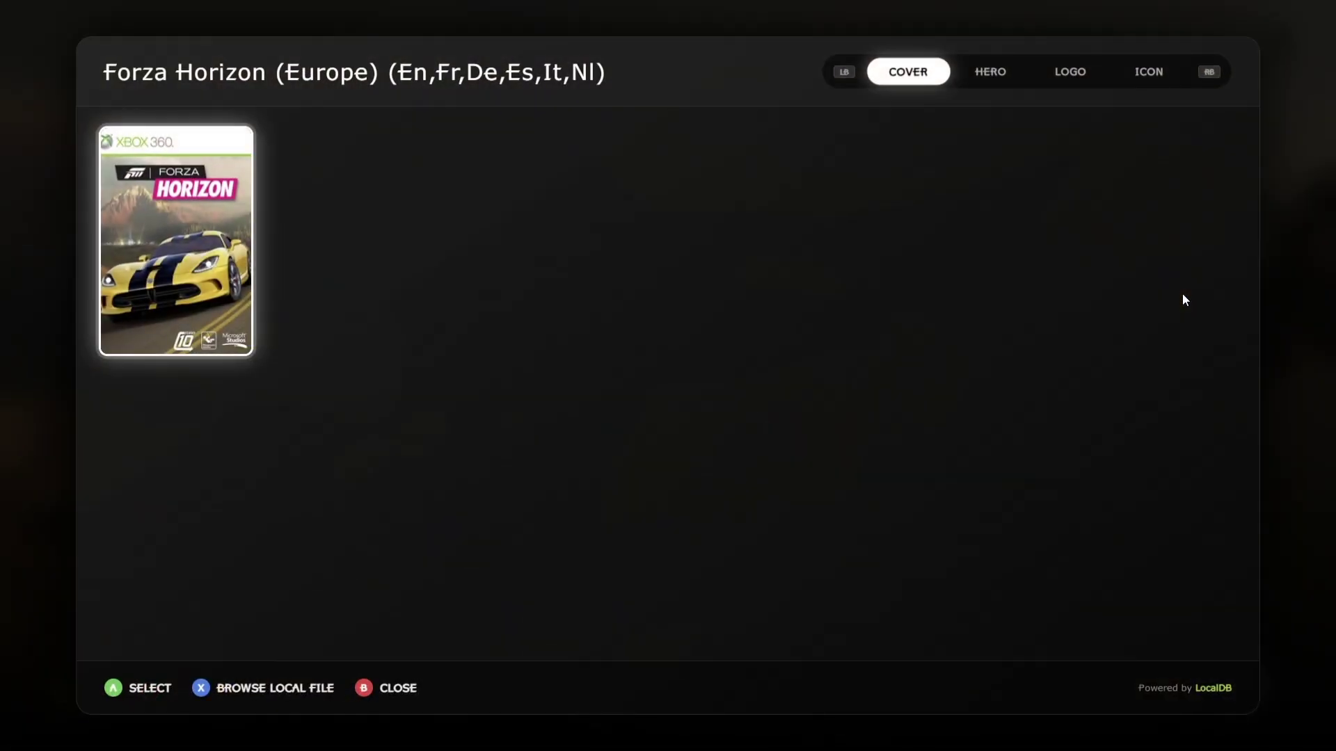
{"action": "left_click", "coordinate": [990, 72]}
{"action": "key", "text": "Page_Down"}
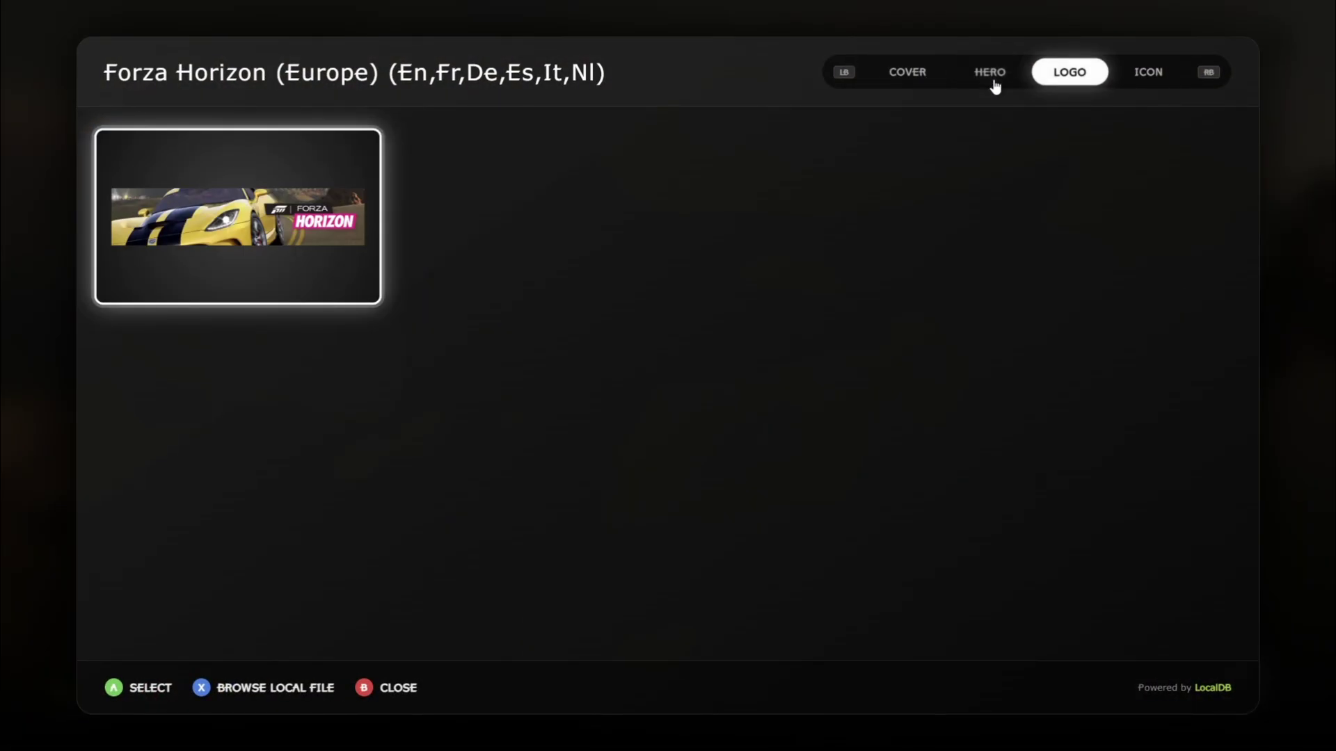
{"action": "key", "text": "Page_Down"}
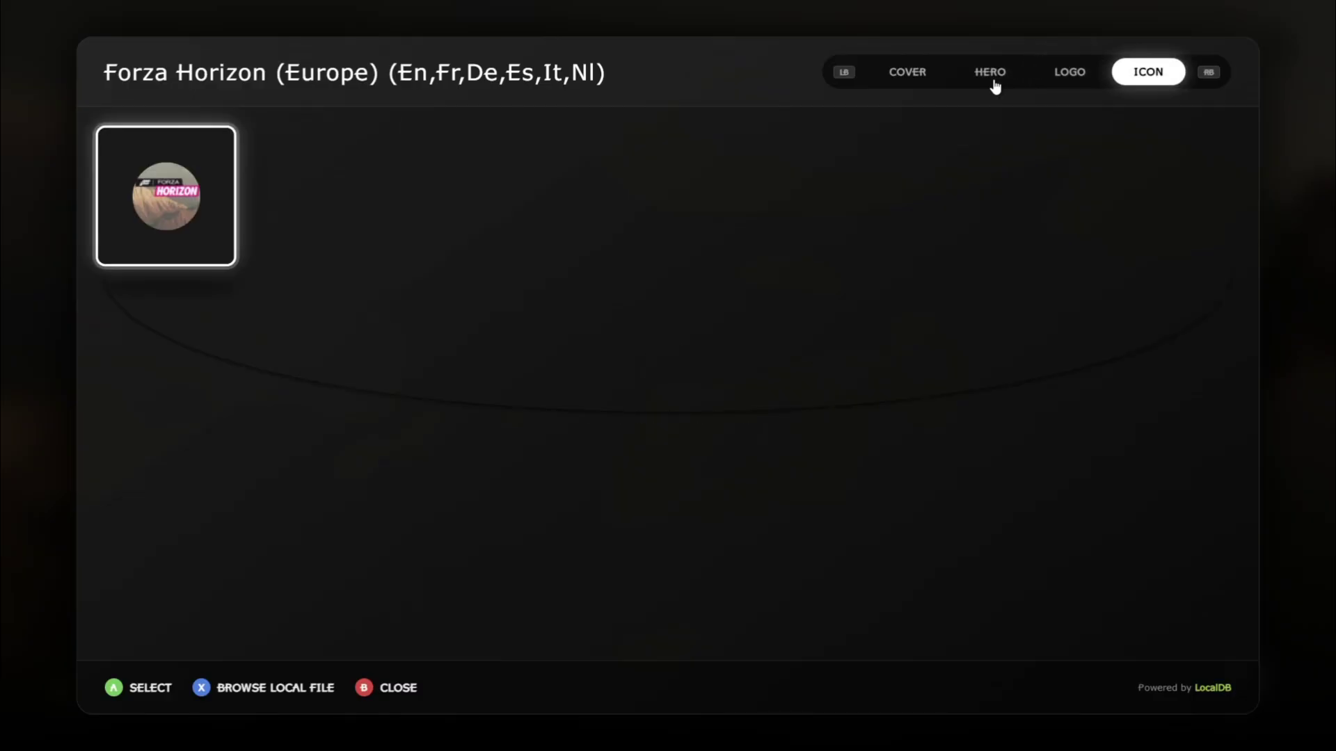